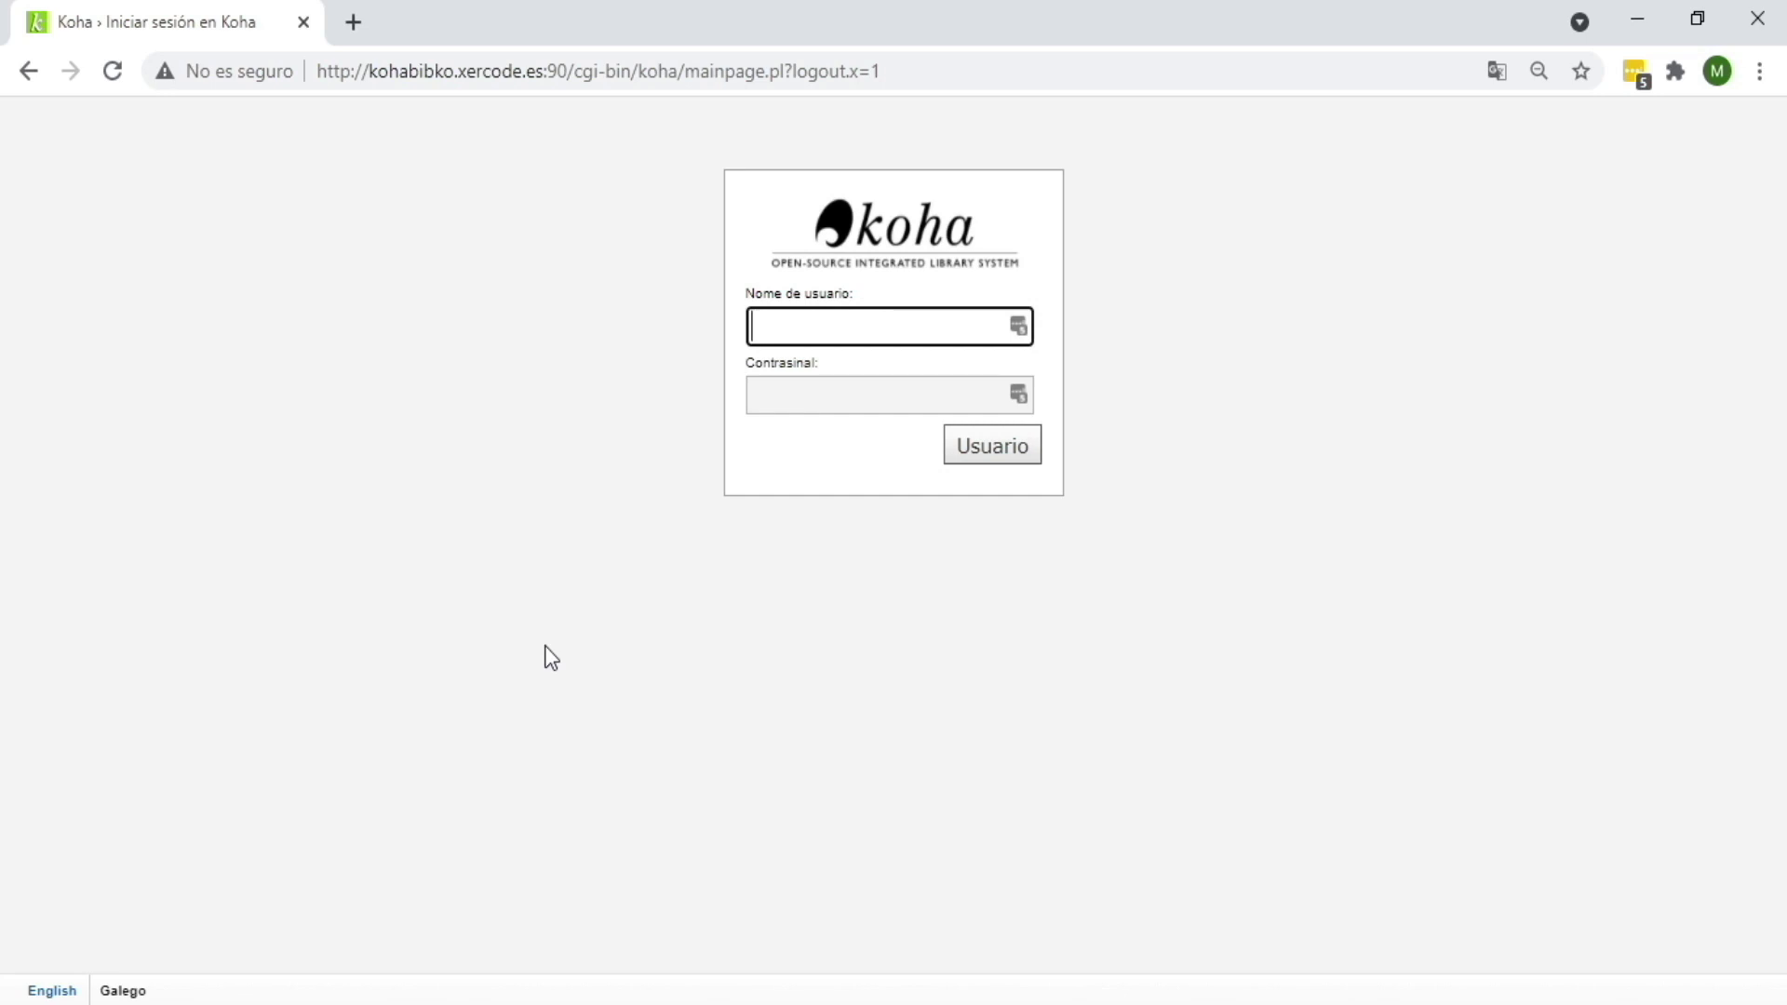
Step: Log in to the Koha staff interface with the staff username and password
type("usuario")
key("Tab")
type("••")
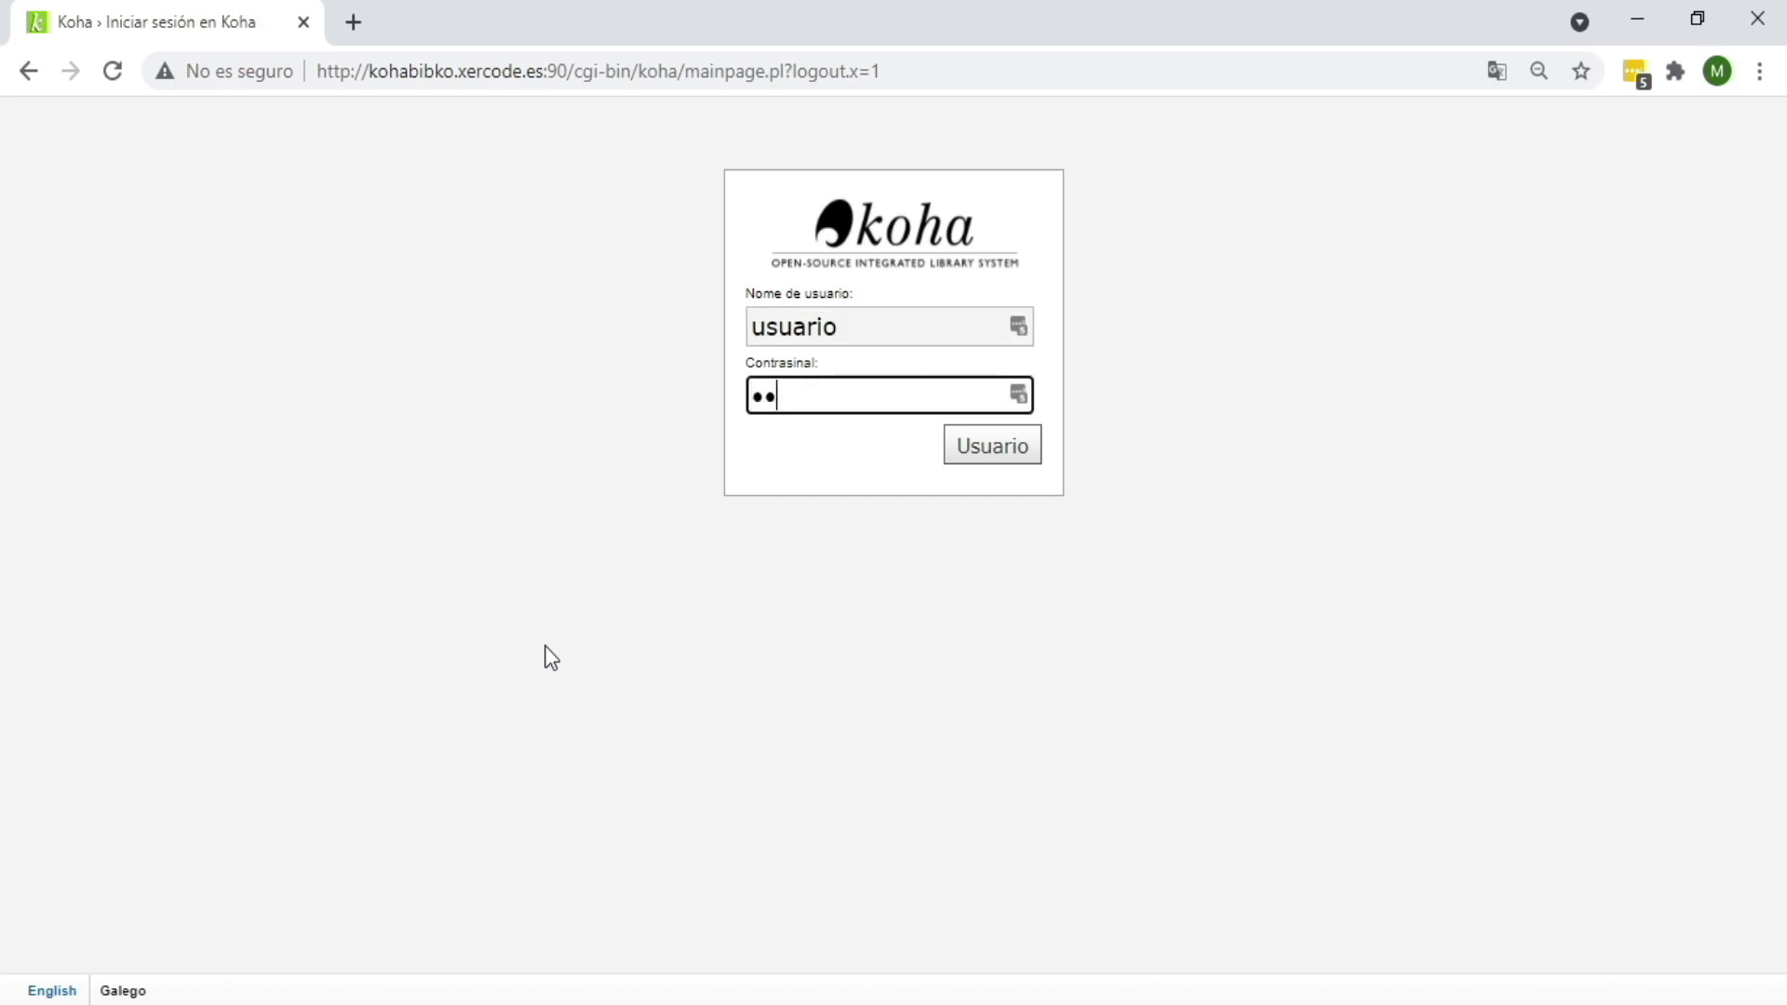
type("••••••")
key("Return")
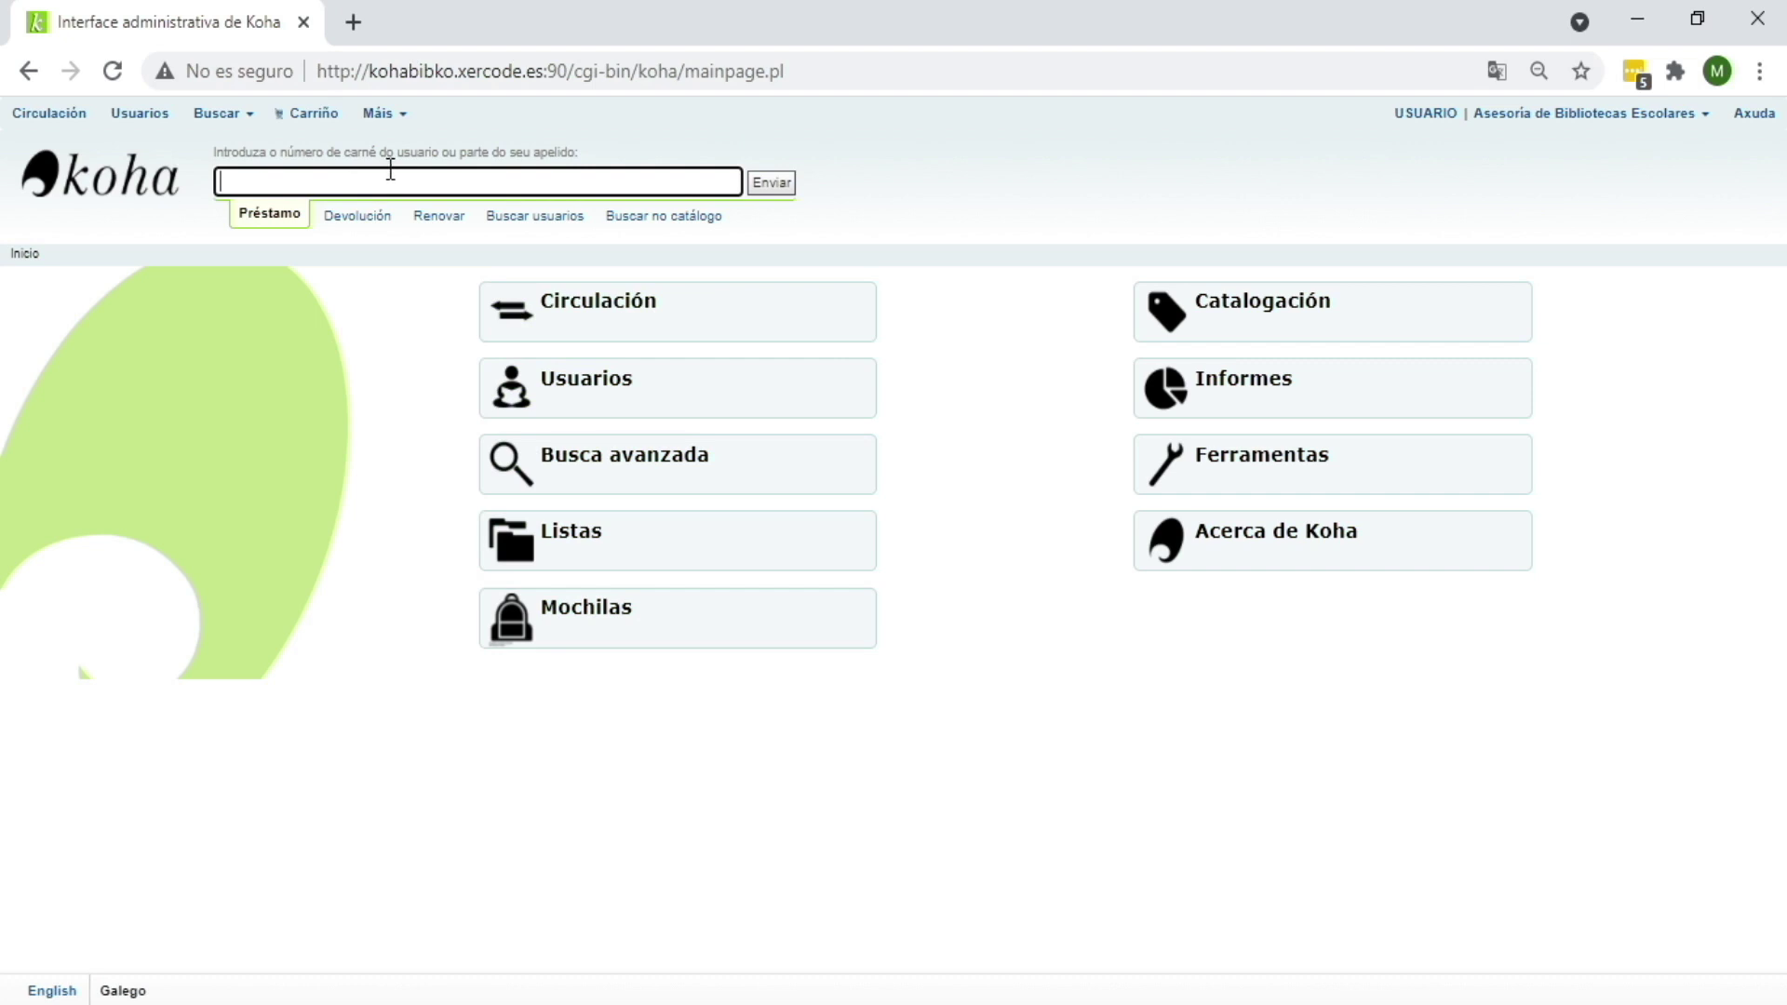
Step: Open the Usuarios patrons page through the module button on the main page
left_click(130, 118)
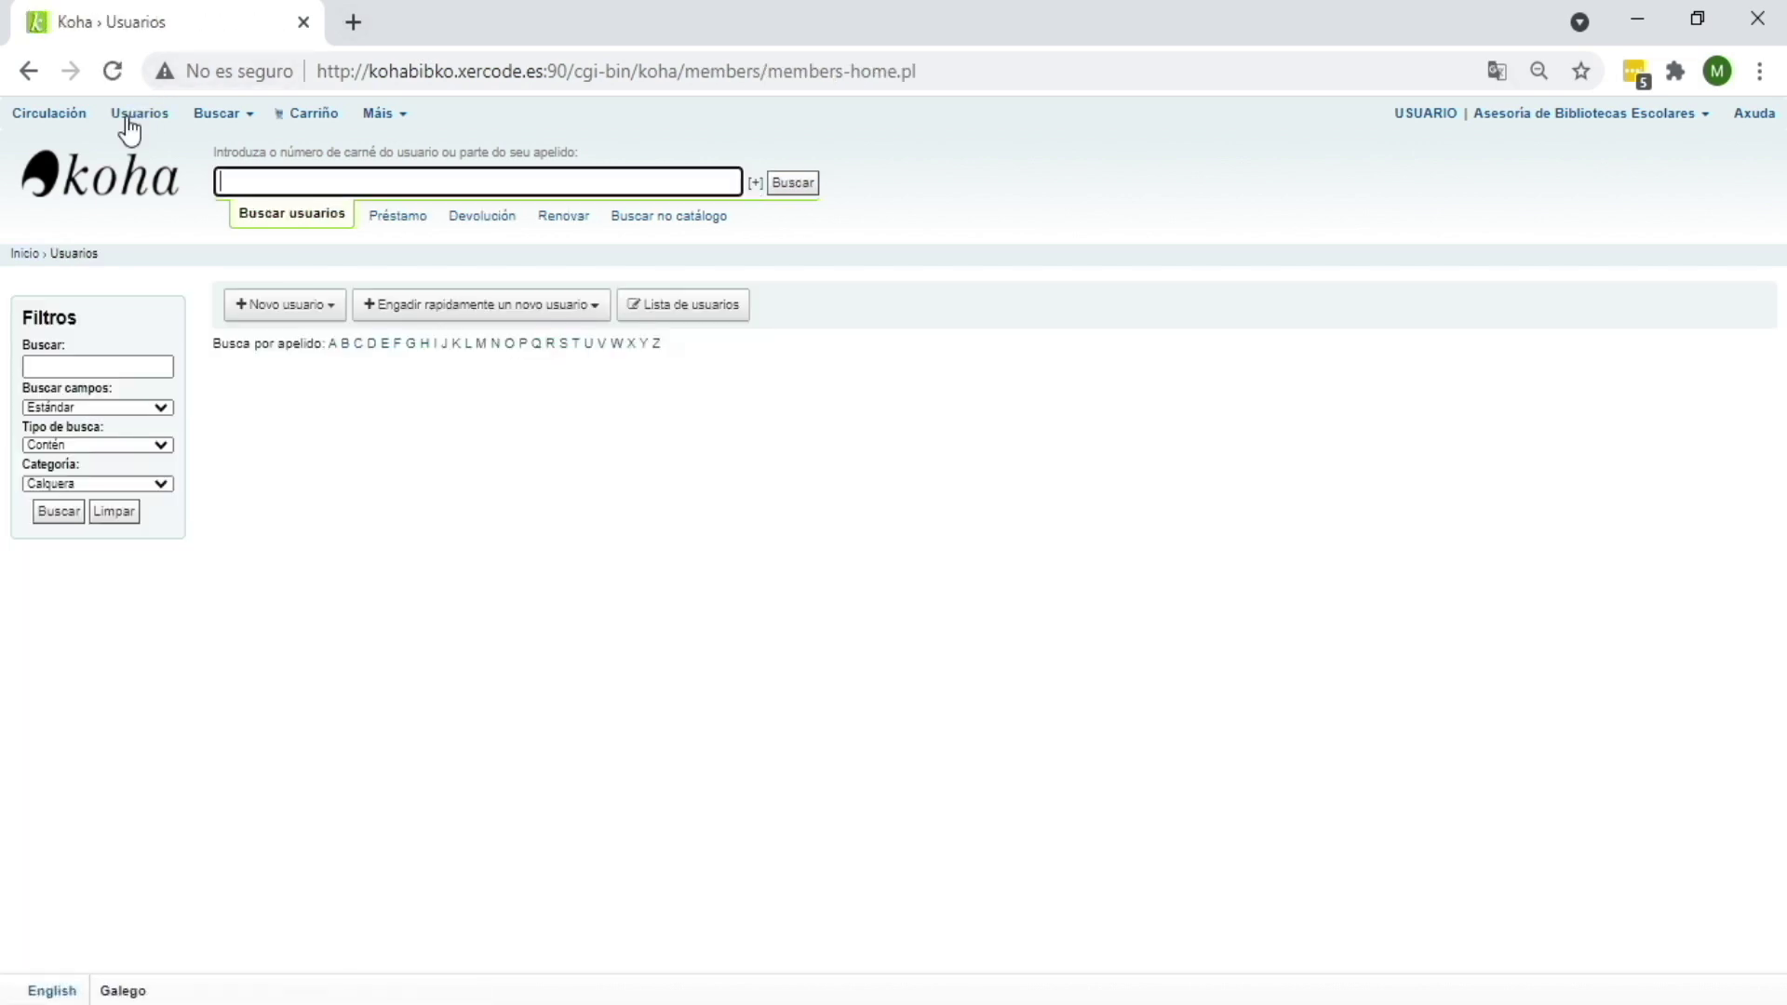
key("alt+Left")
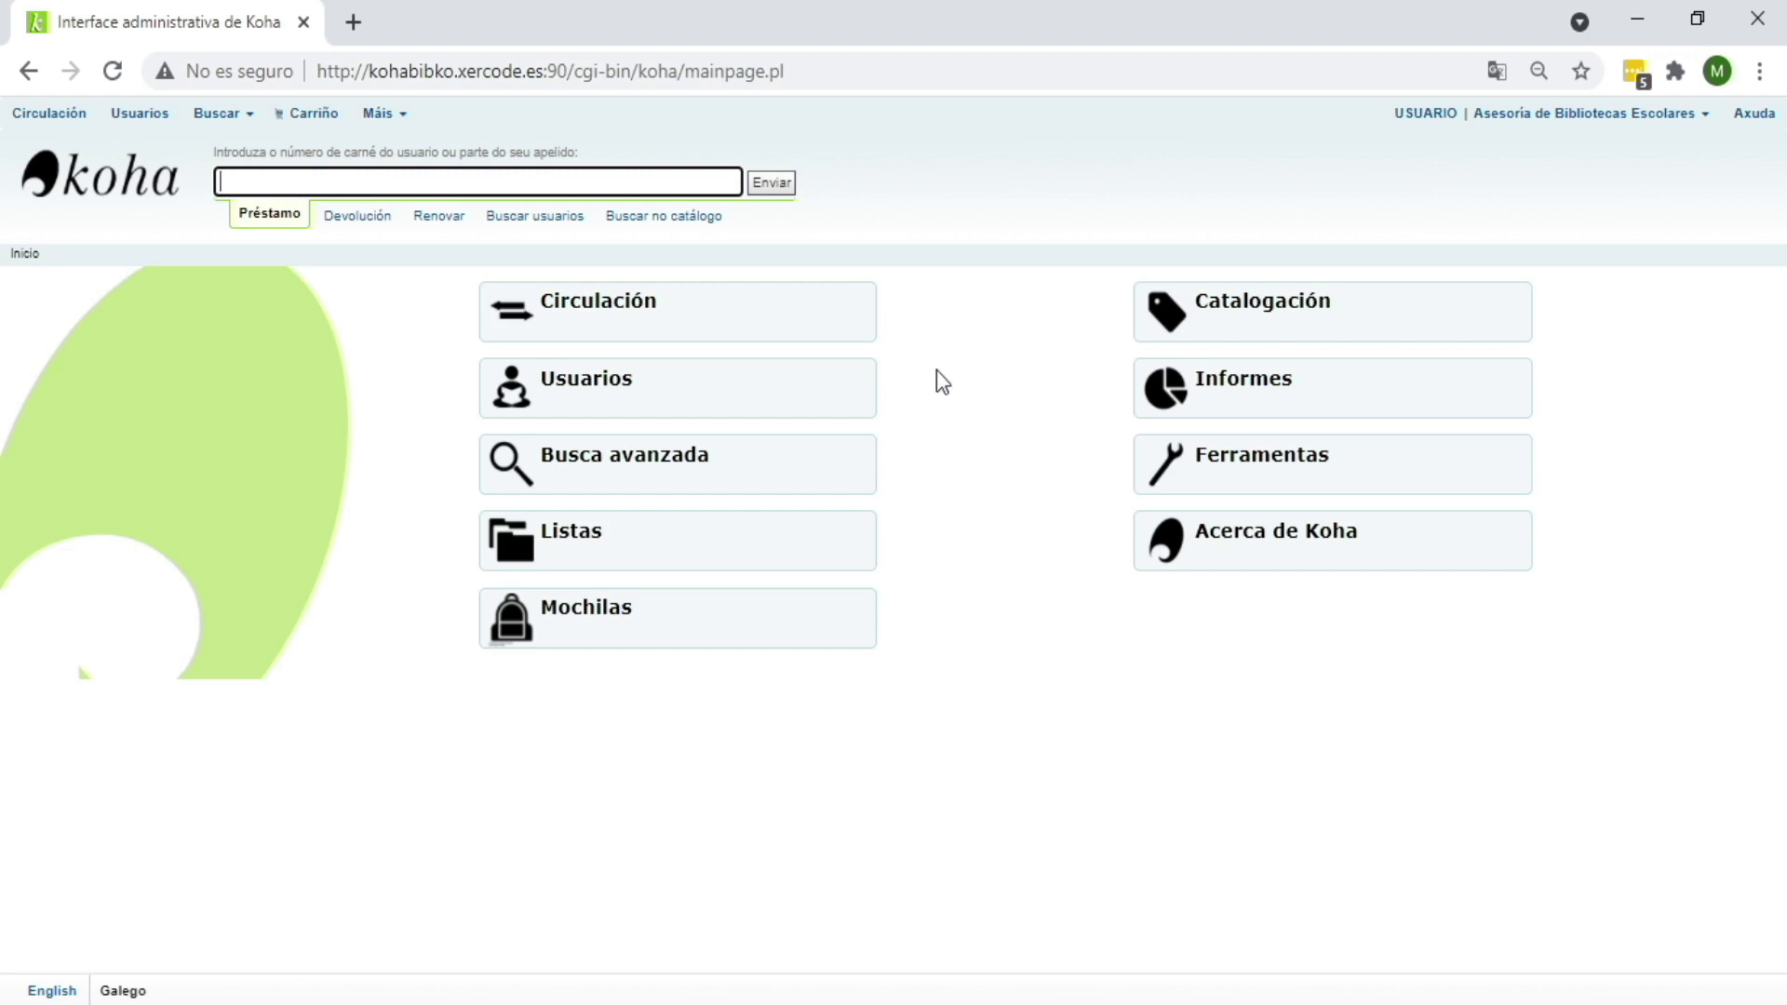
left_click(752, 395)
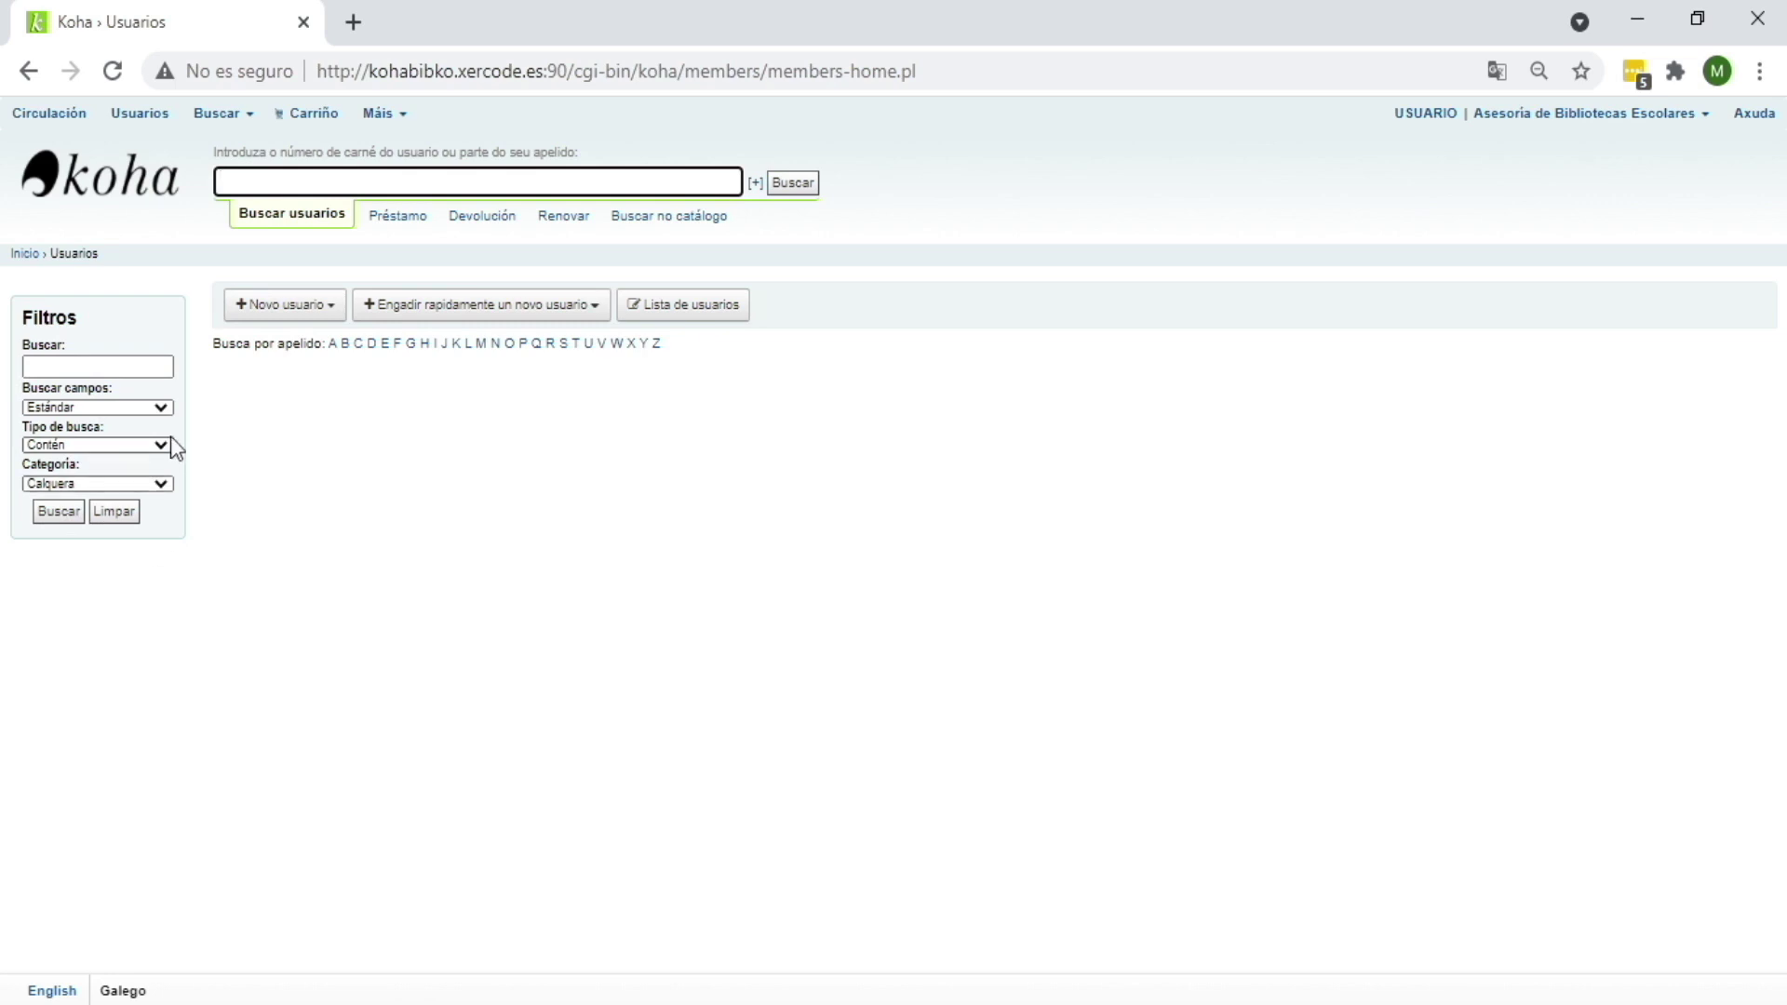
Step: Review the Buscar campos and Categoría filter options, then enter 'González' as a filter term
left_click(162, 409)
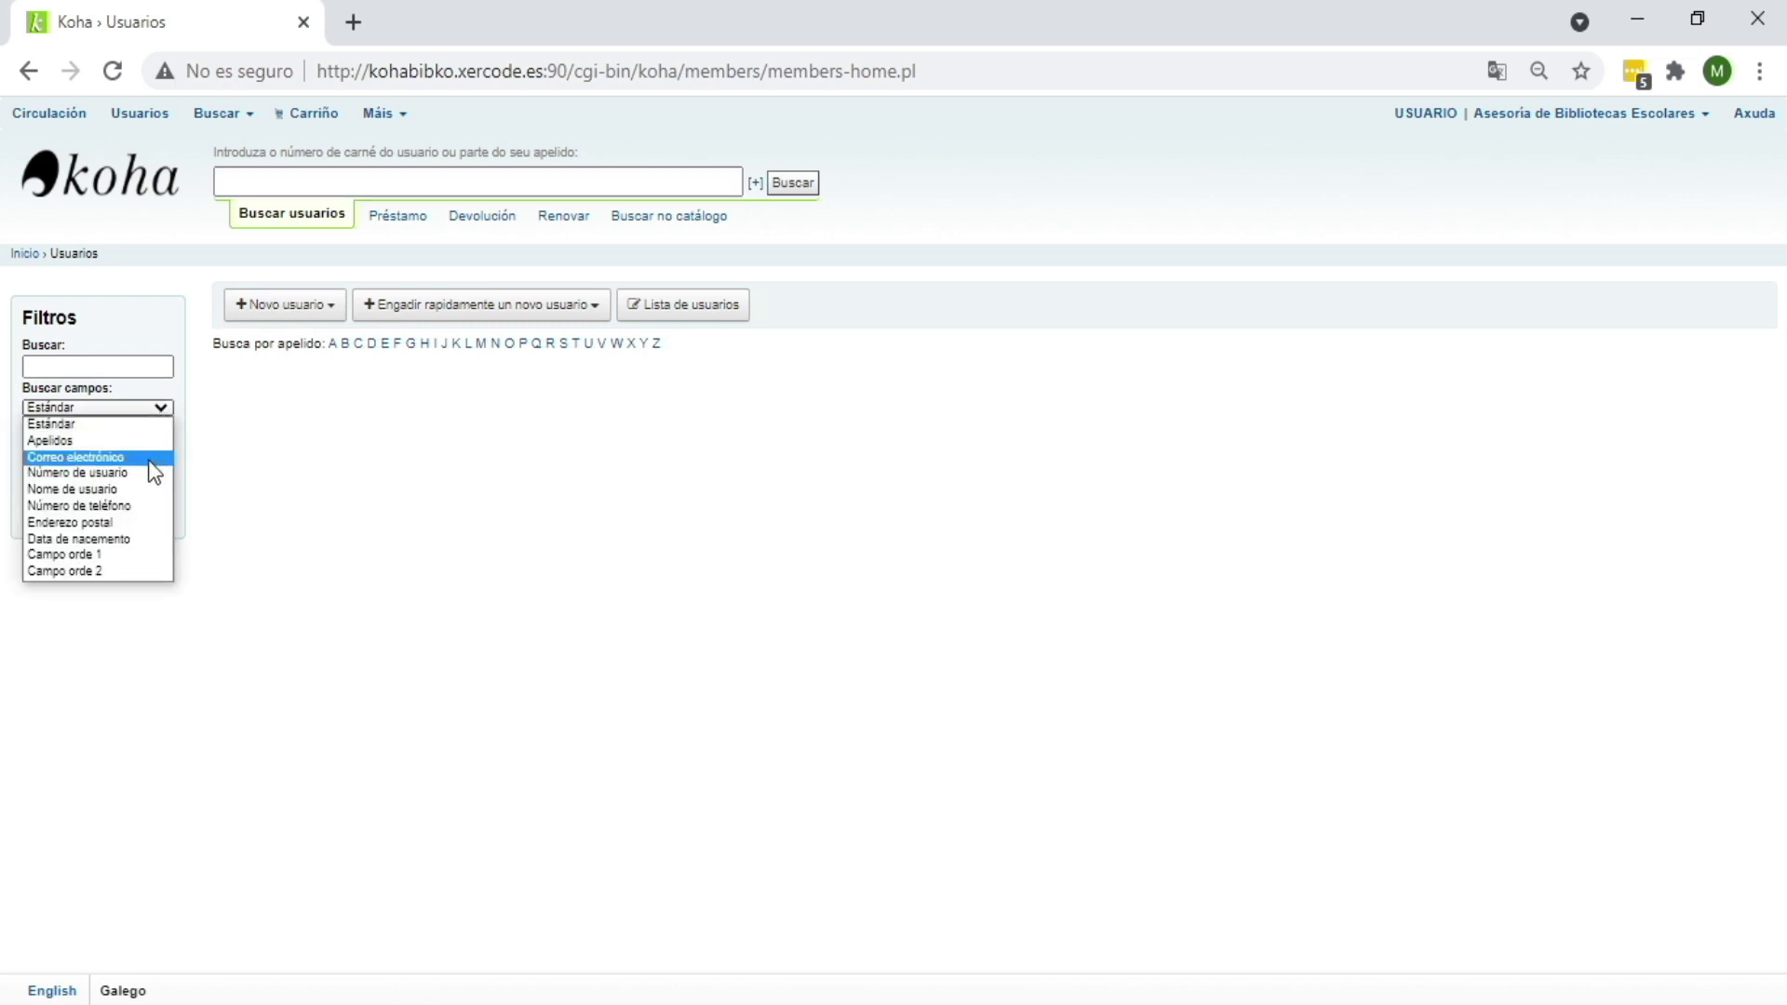
left_click(321, 467)
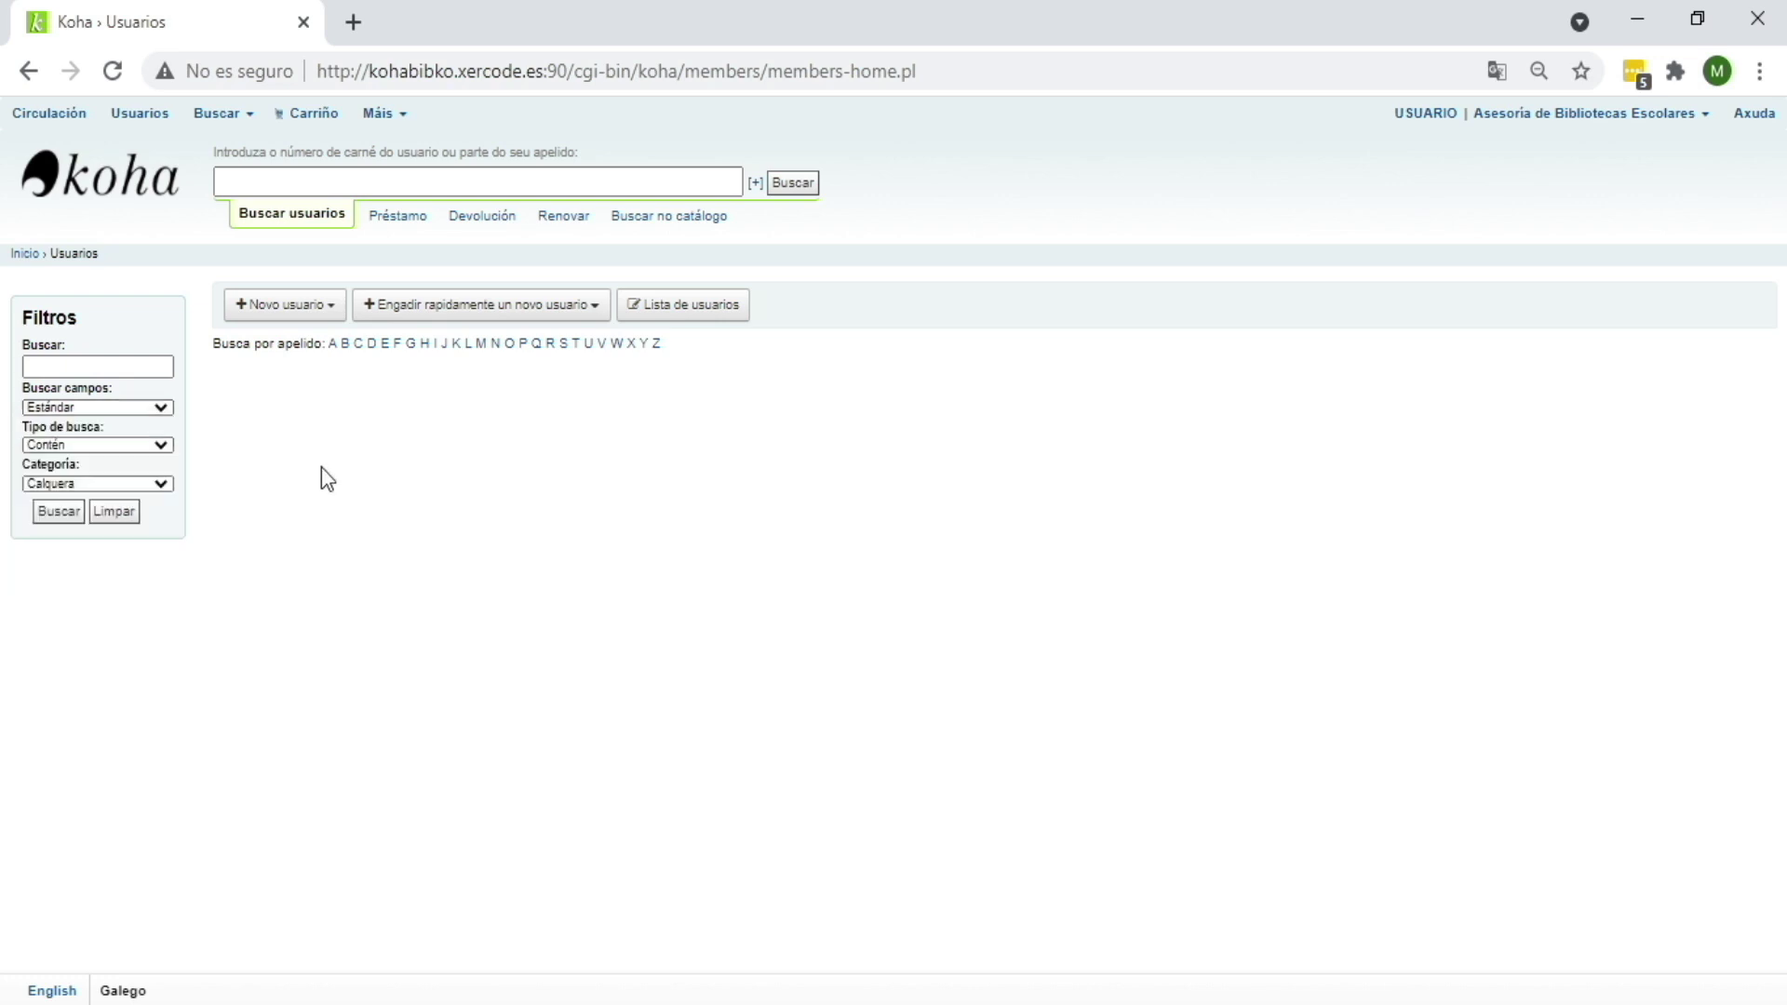
left_click(137, 484)
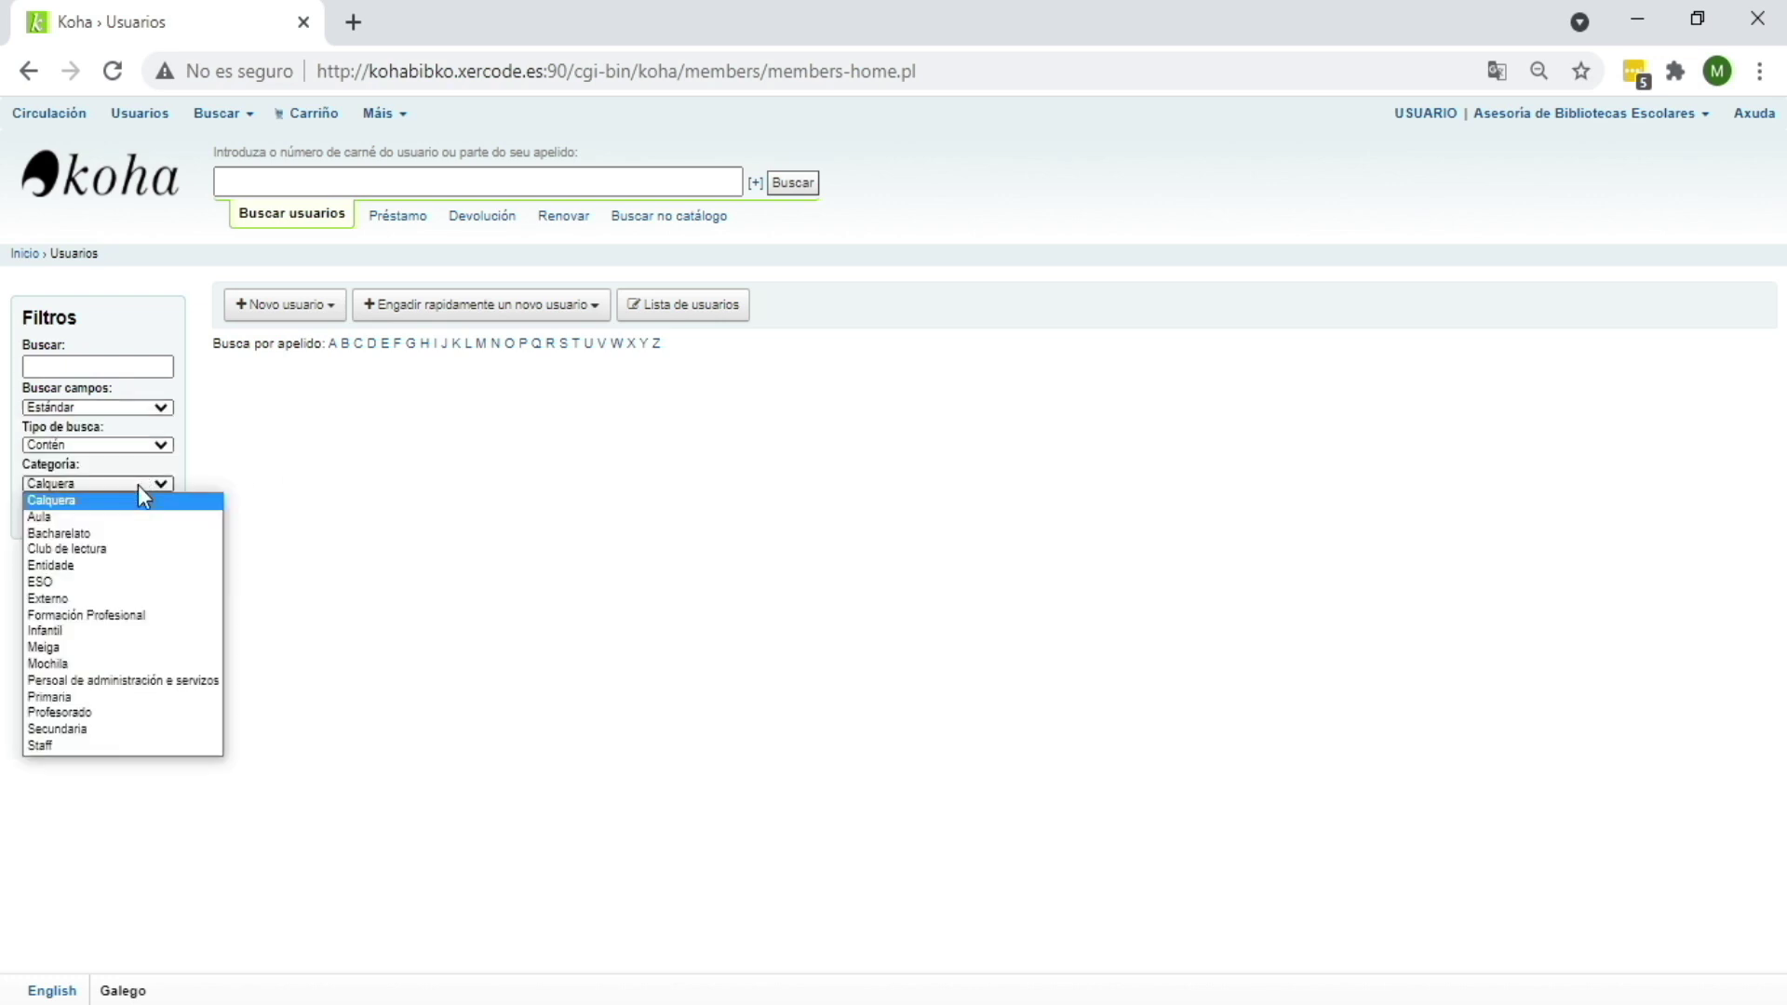
left_click(80, 366)
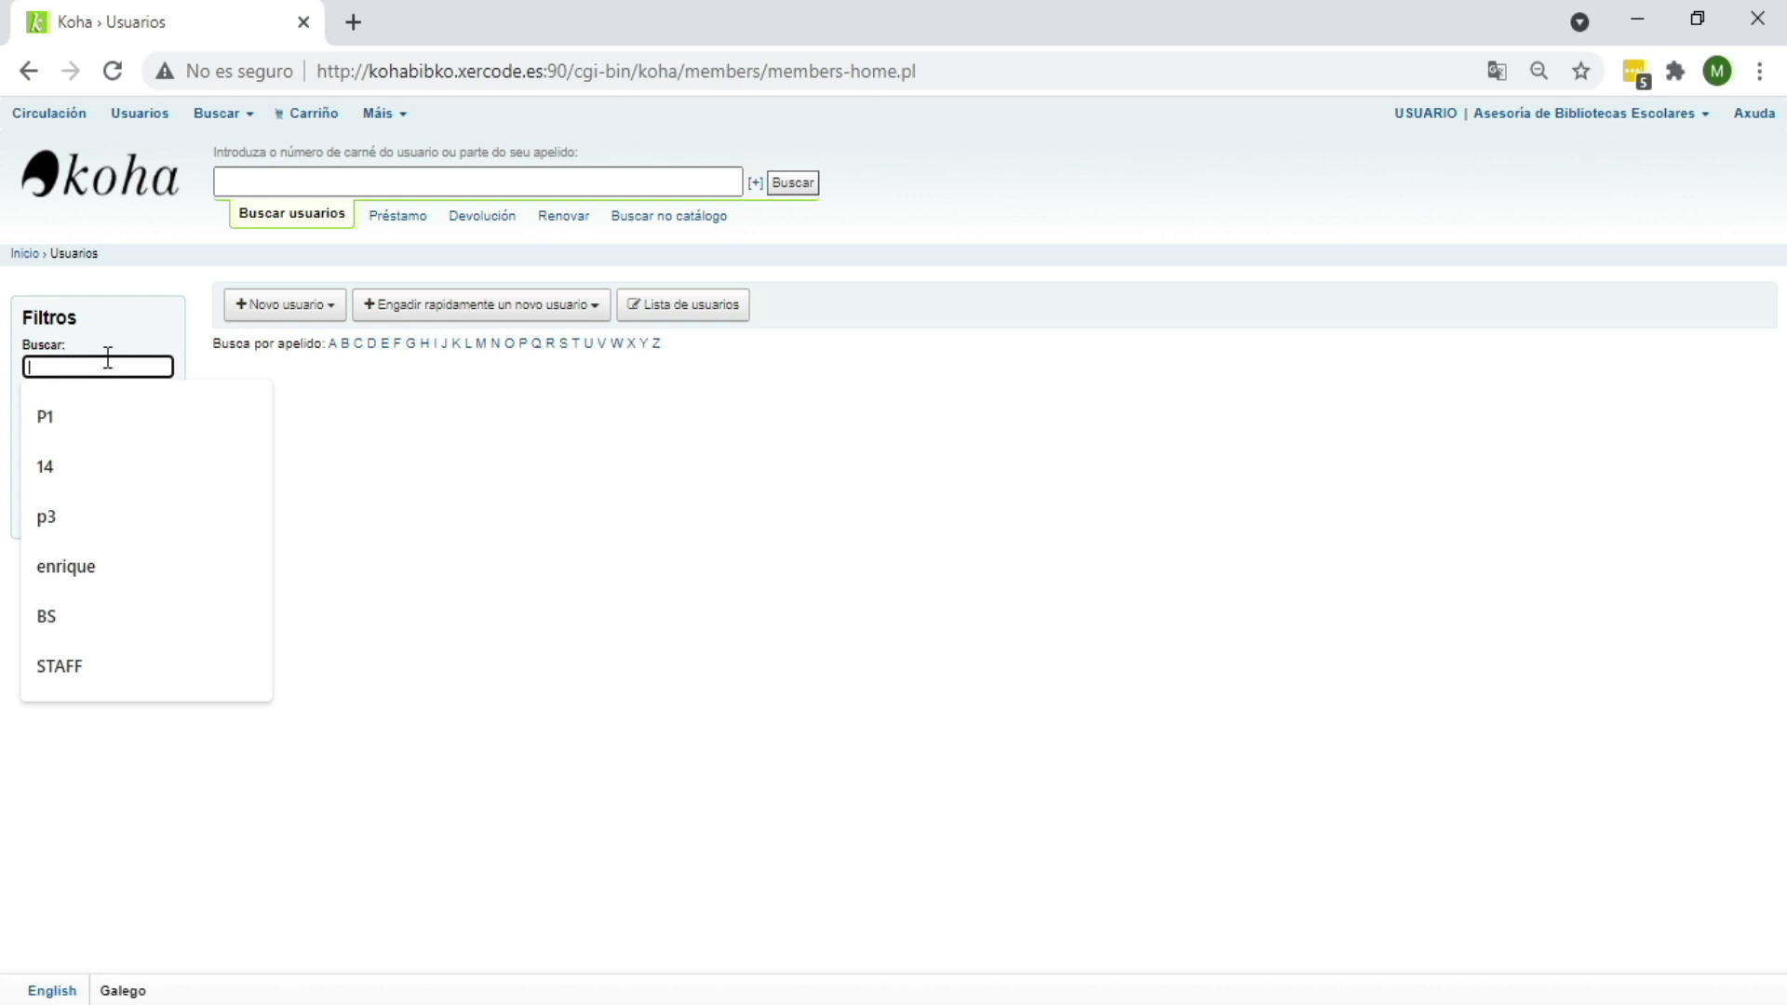
type("Gon")
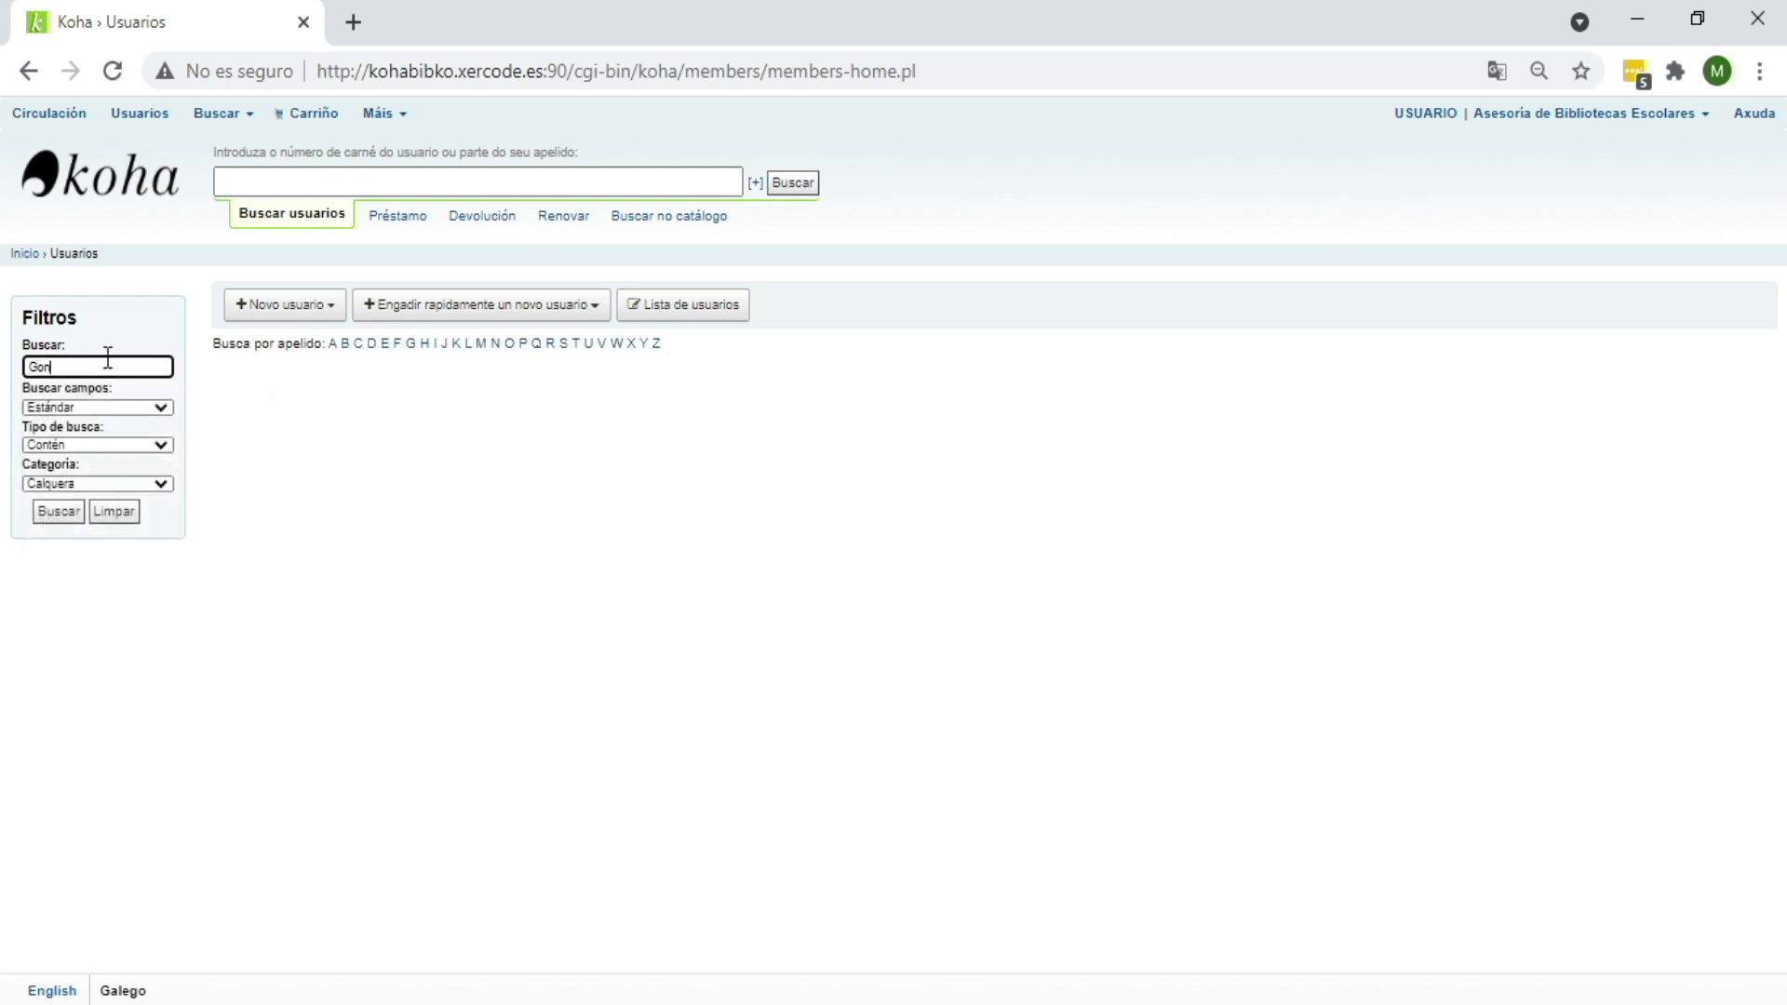
type("zález")
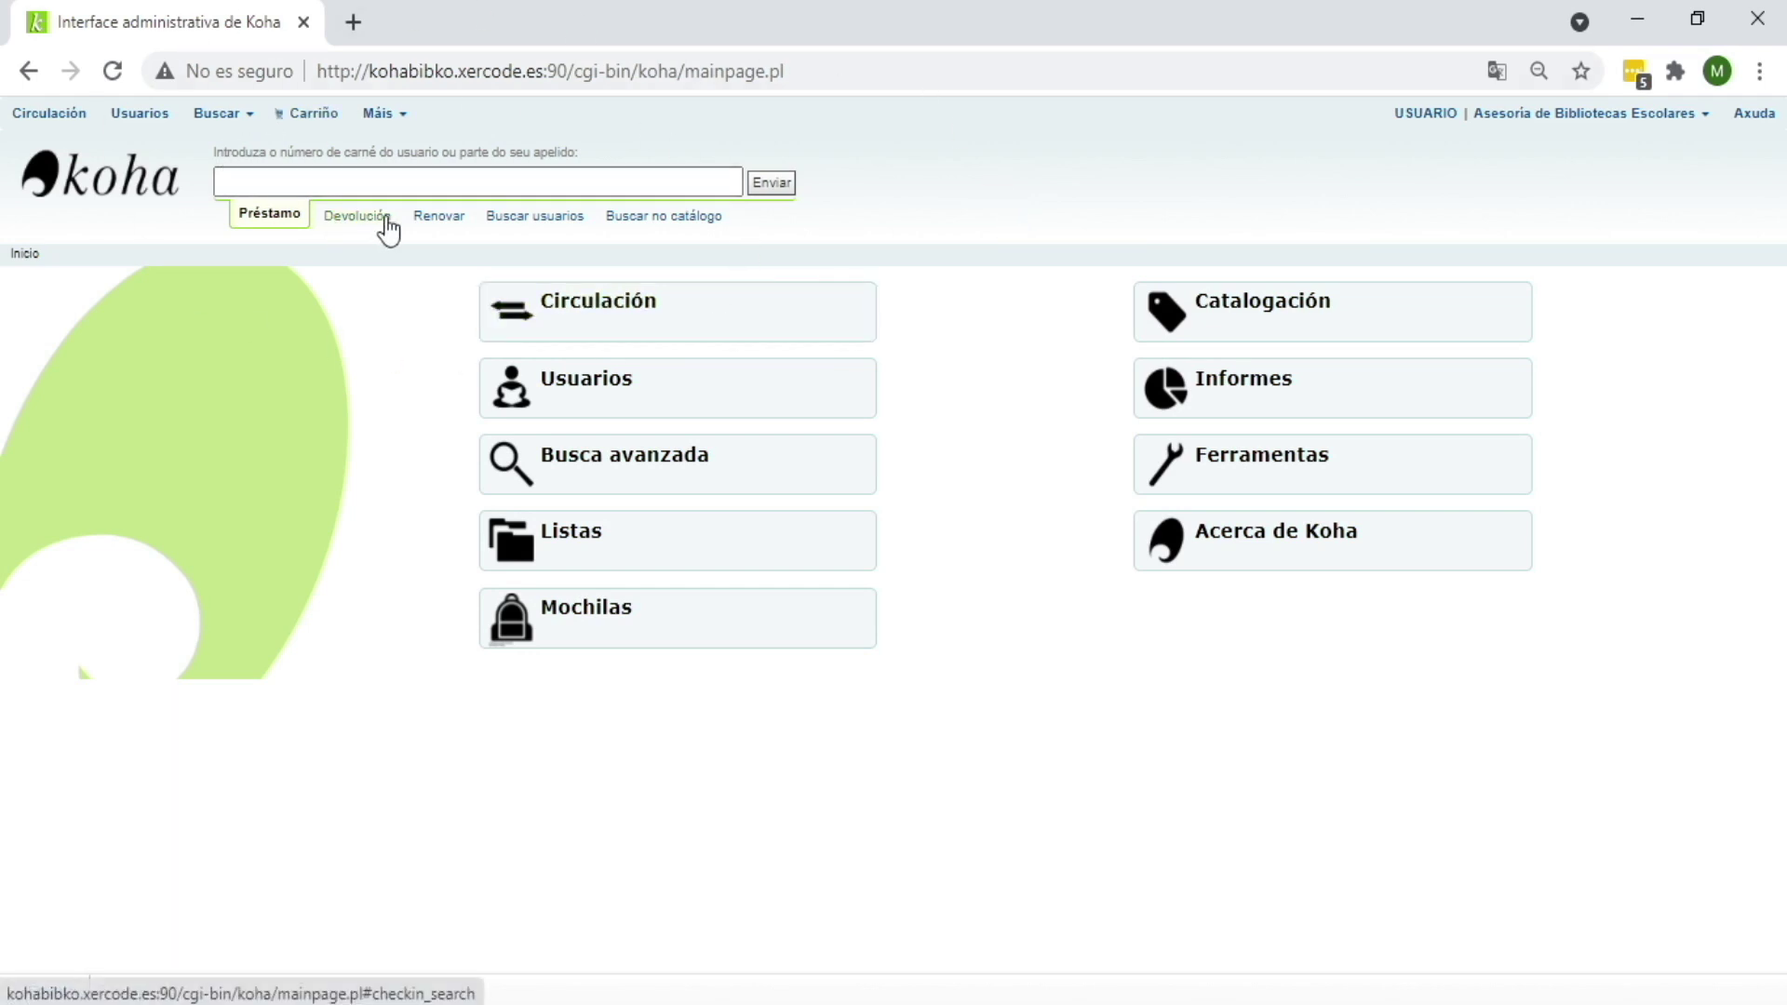
Step: Run a quick patron search for the surname 'Gonzalez'
left_click(517, 221)
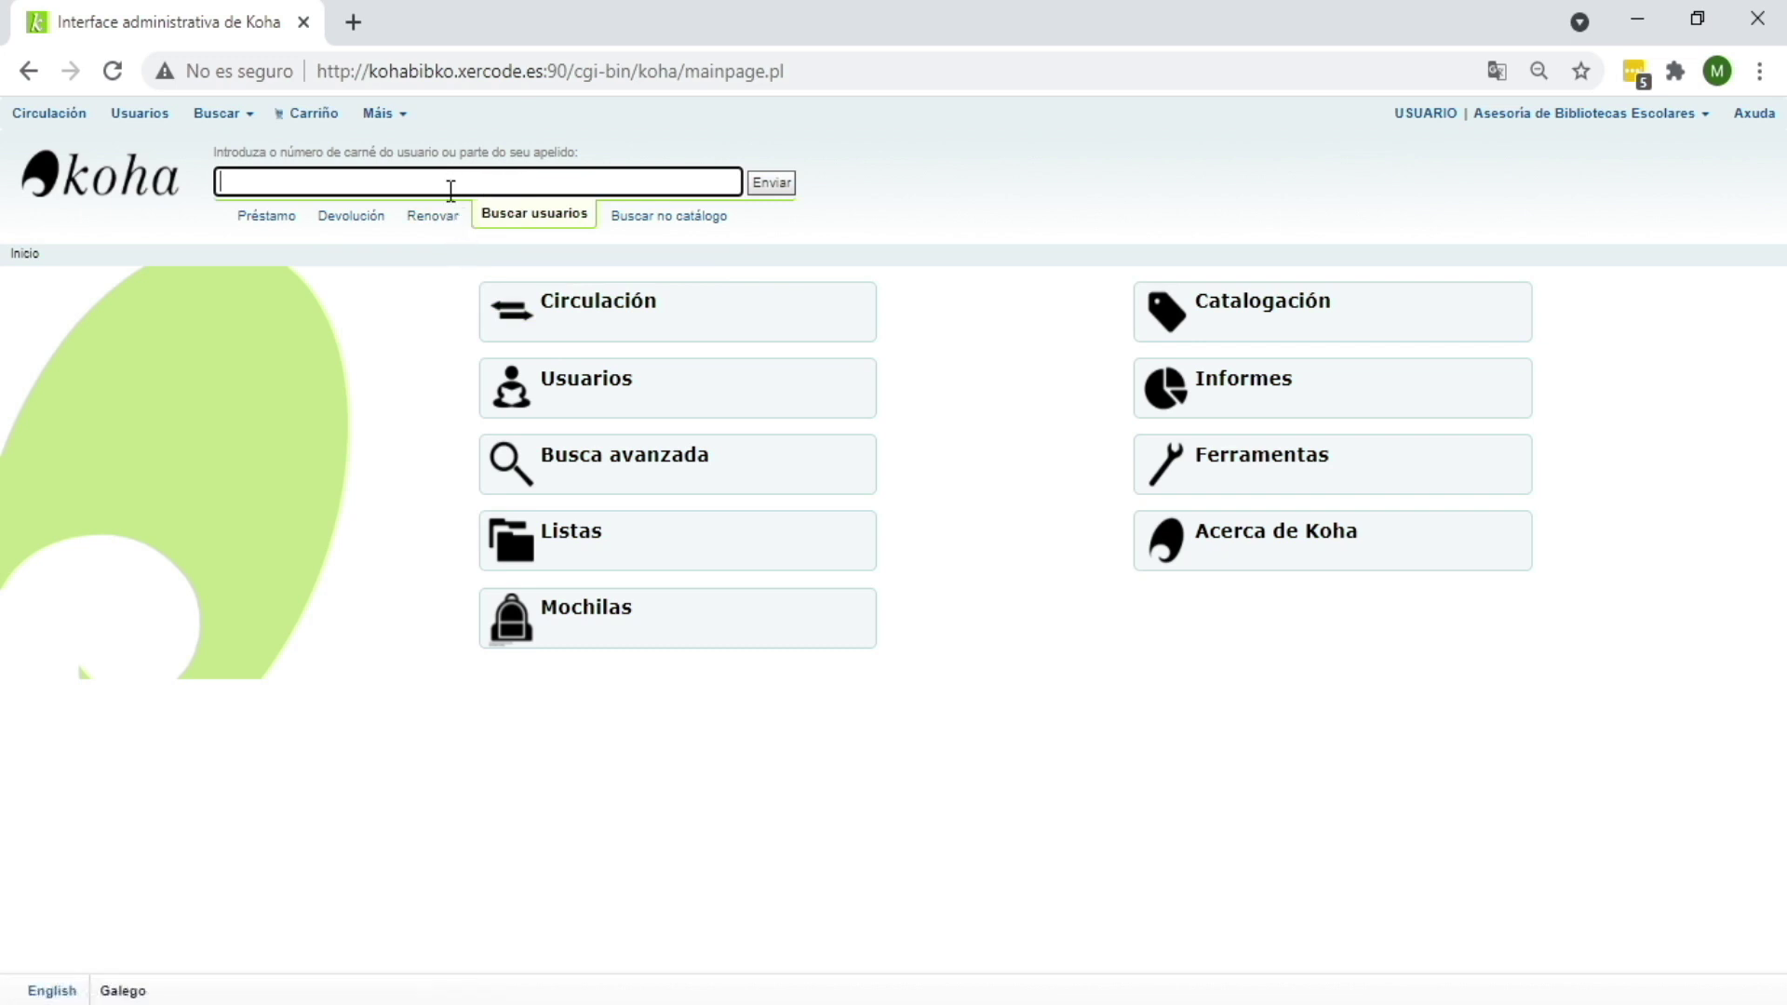
type("Gonzalez")
left_click(769, 184)
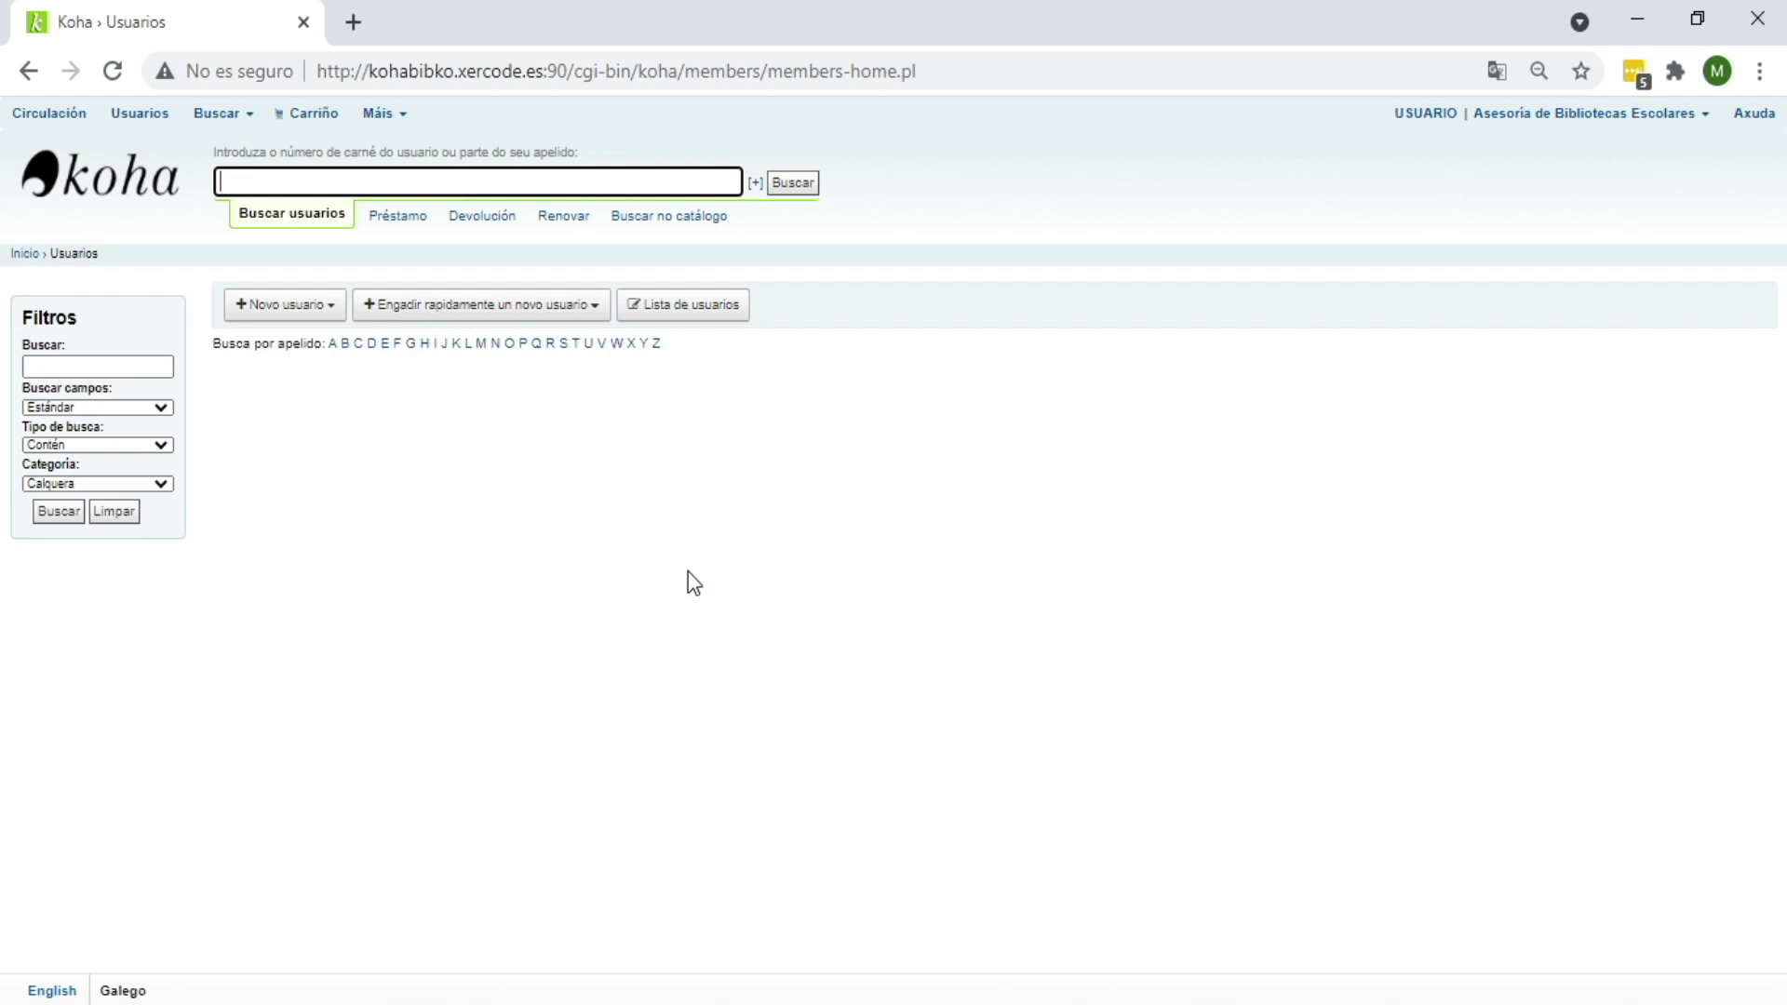
Step: Search Infantil-category patrons for surname 'Fontela' with the Apelidos search field
left_click(80, 367)
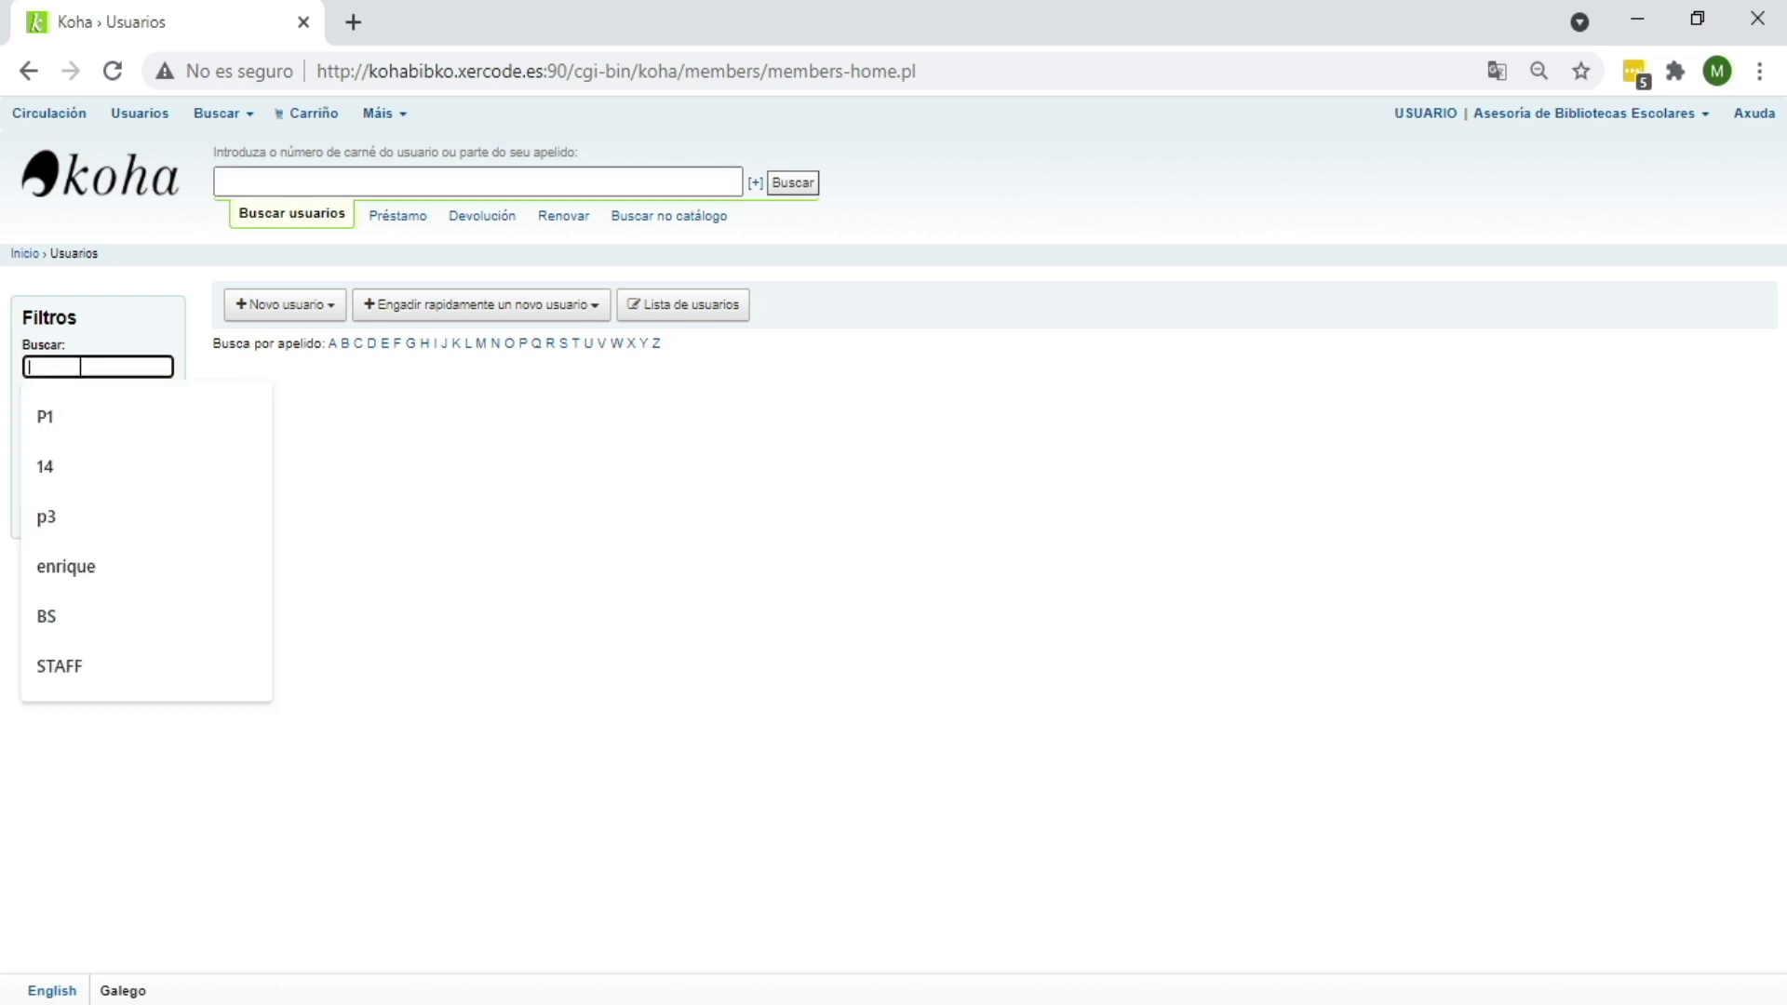
type("Fon")
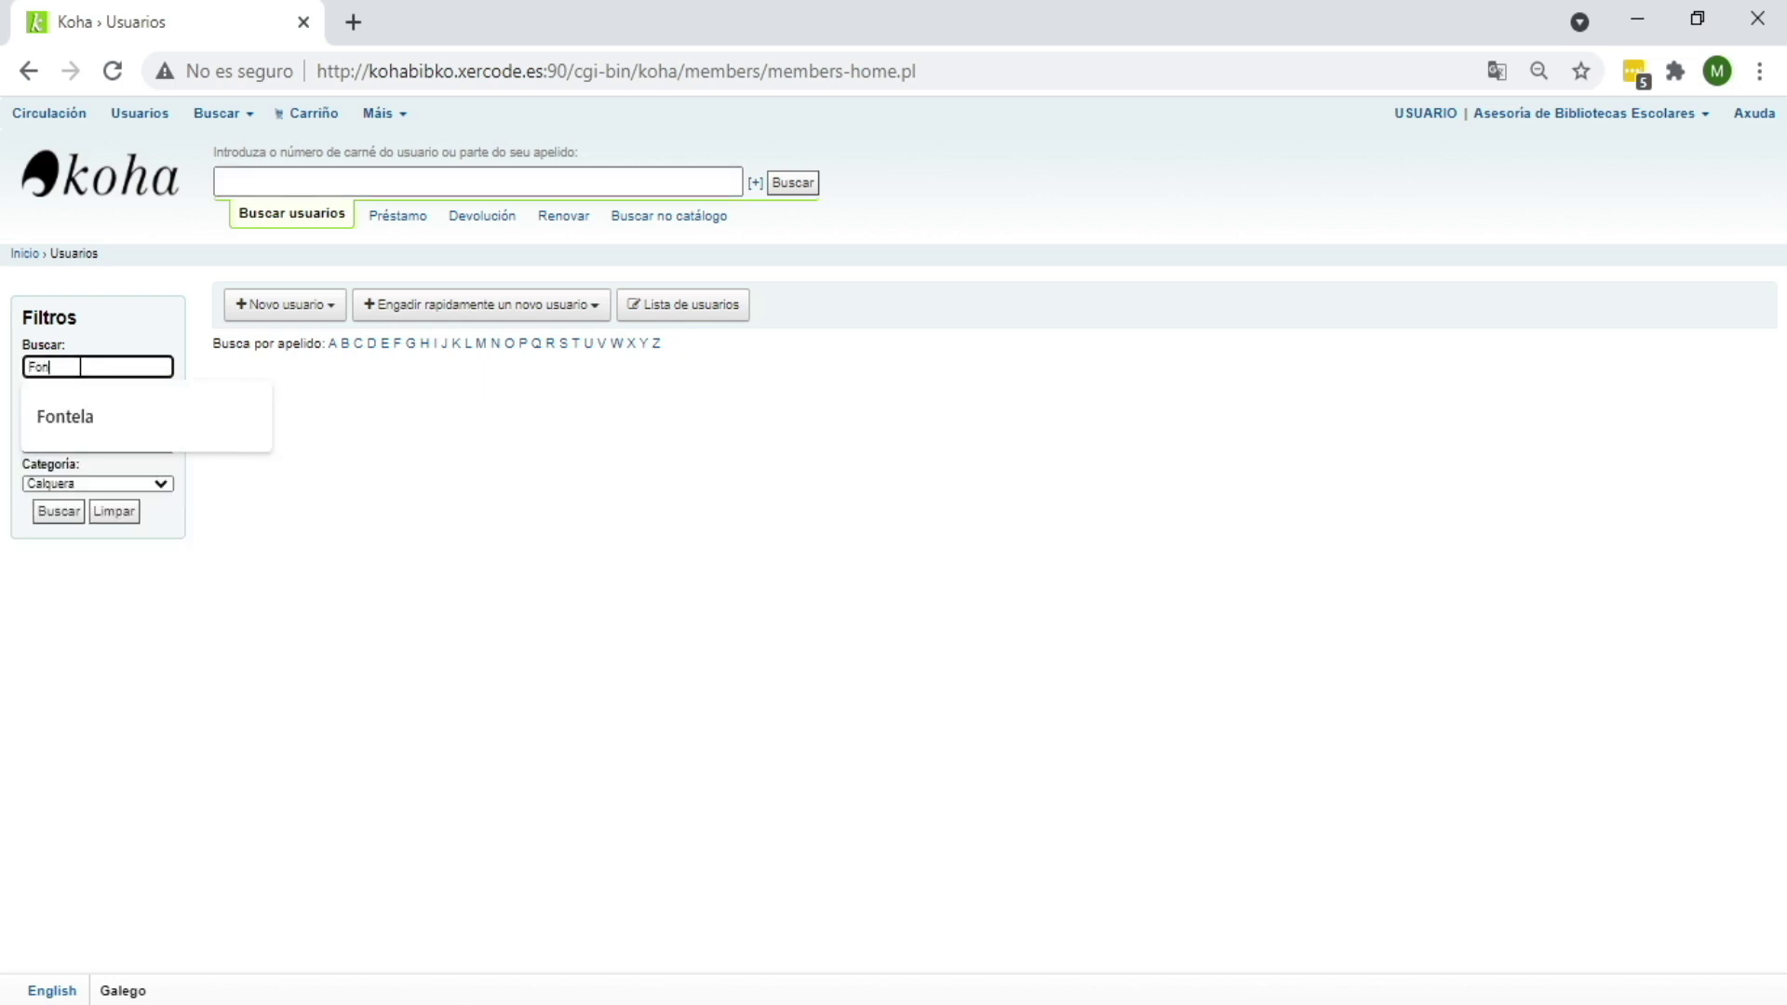
type("tela")
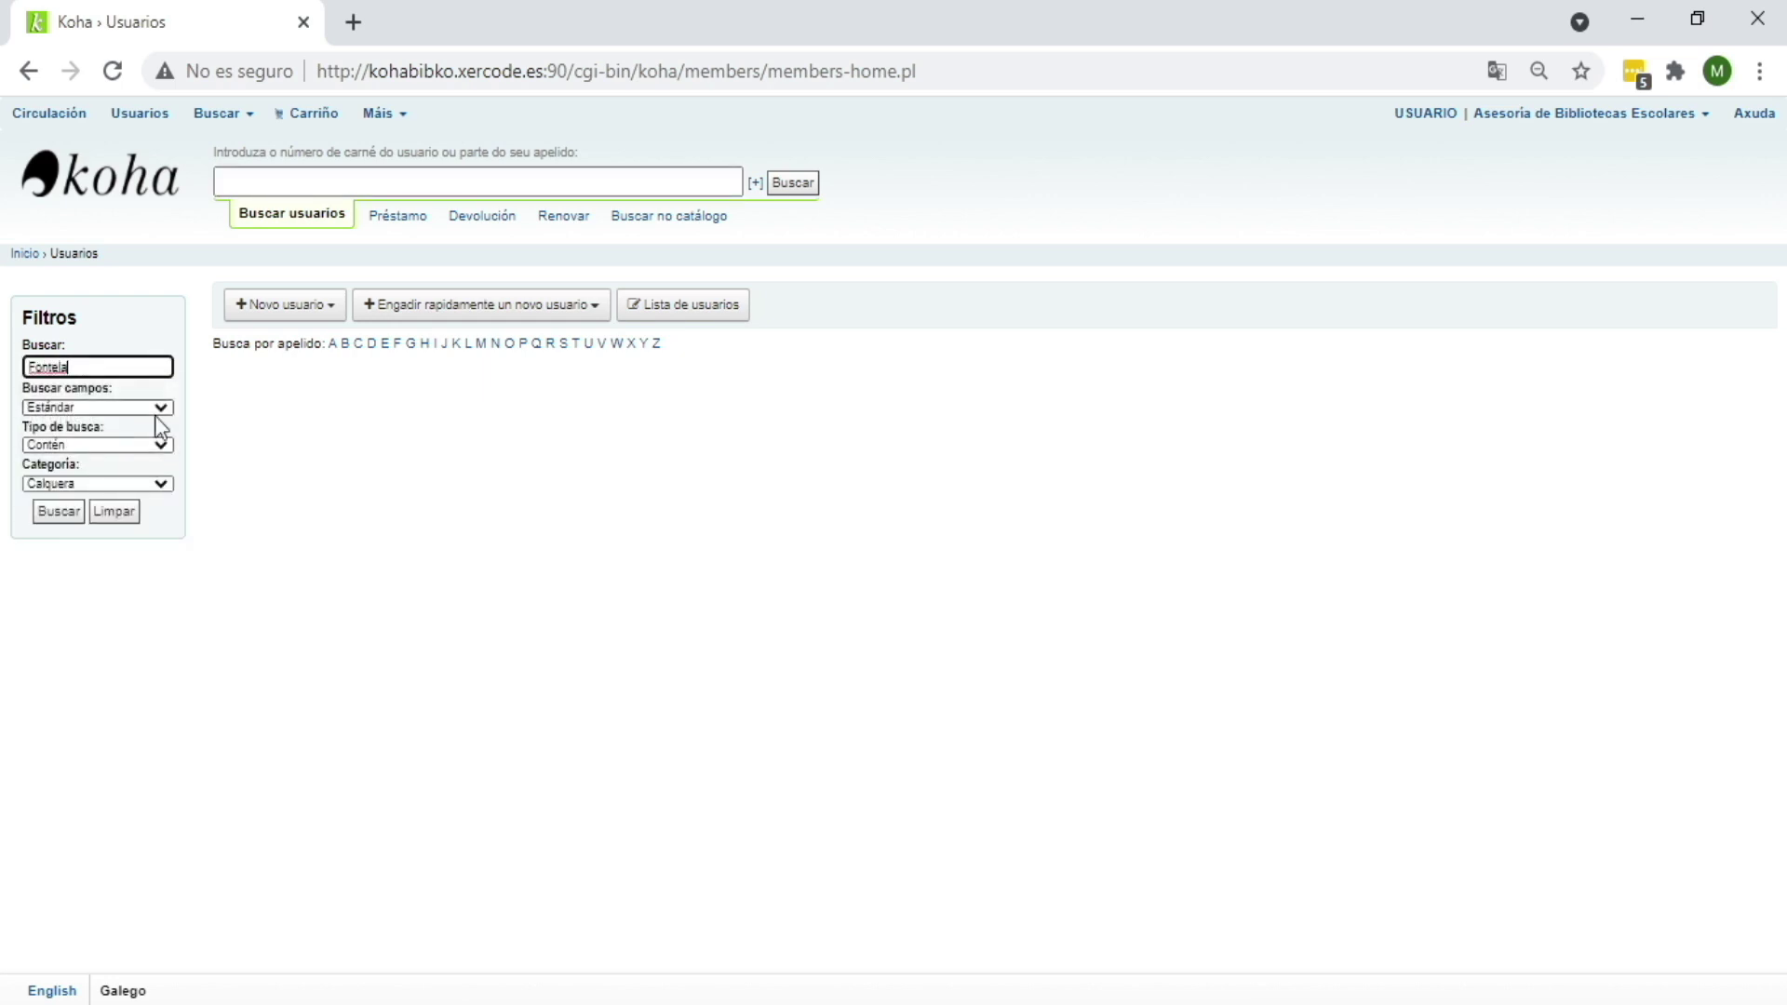
left_click(164, 410)
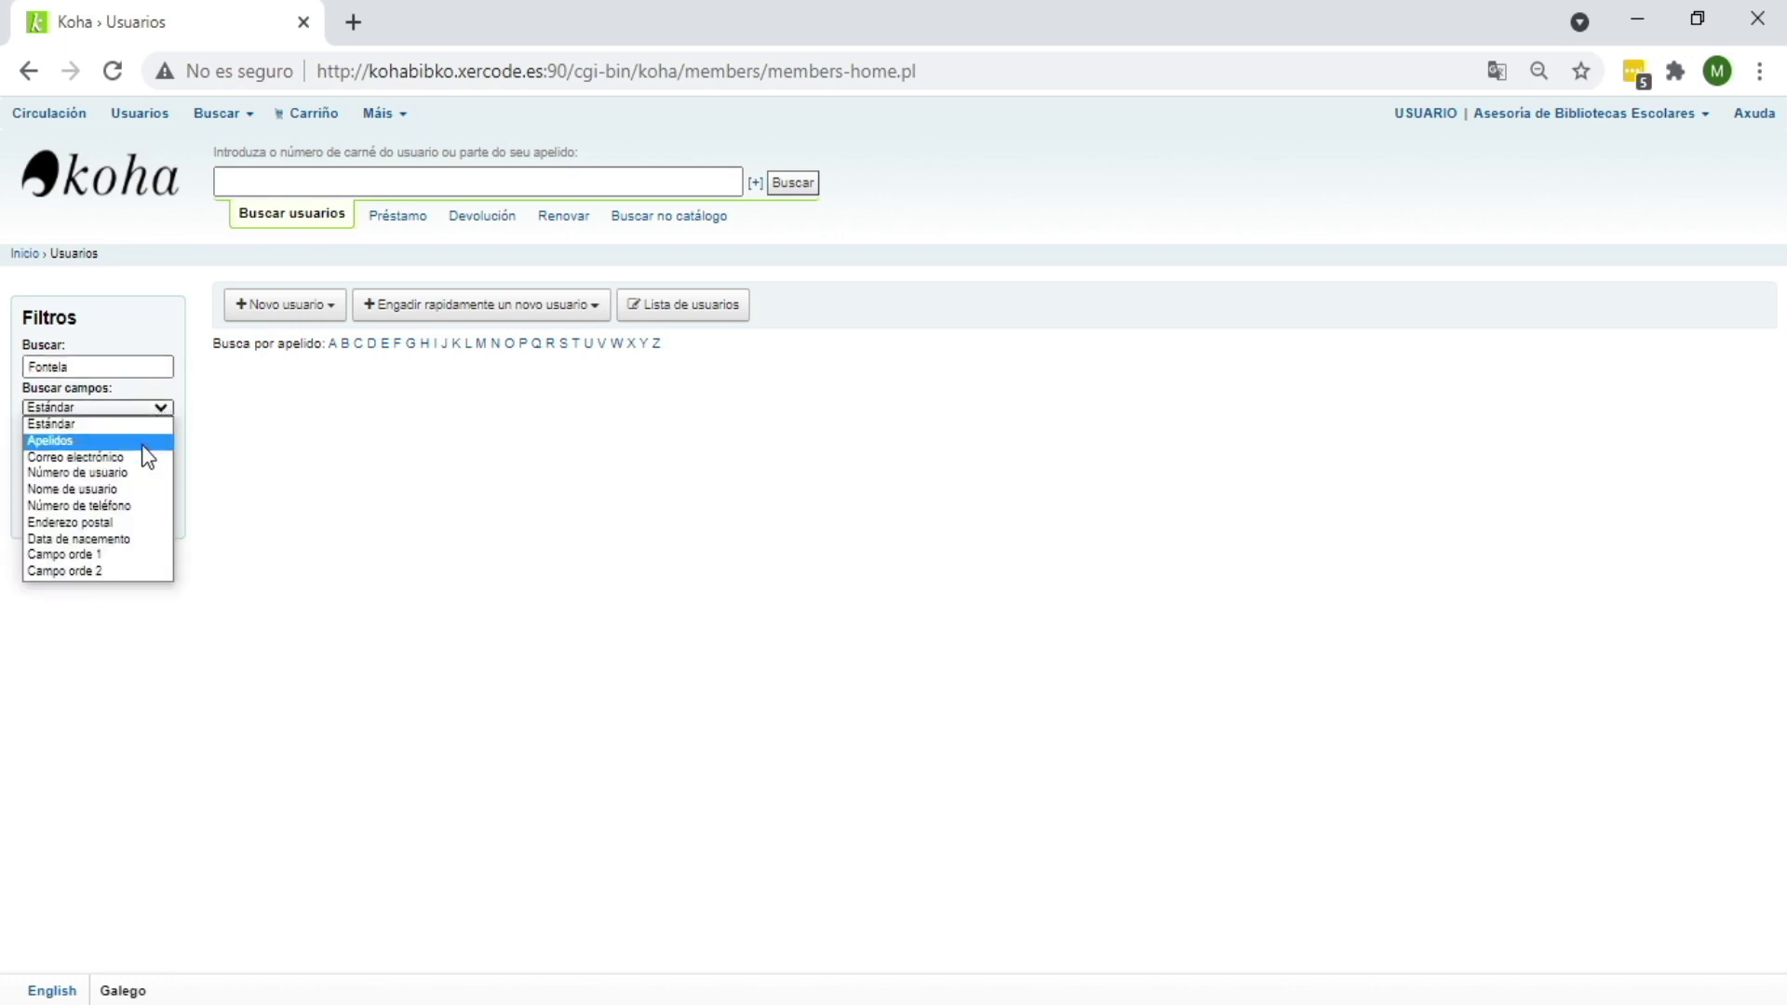
left_click(146, 437)
left_click(143, 482)
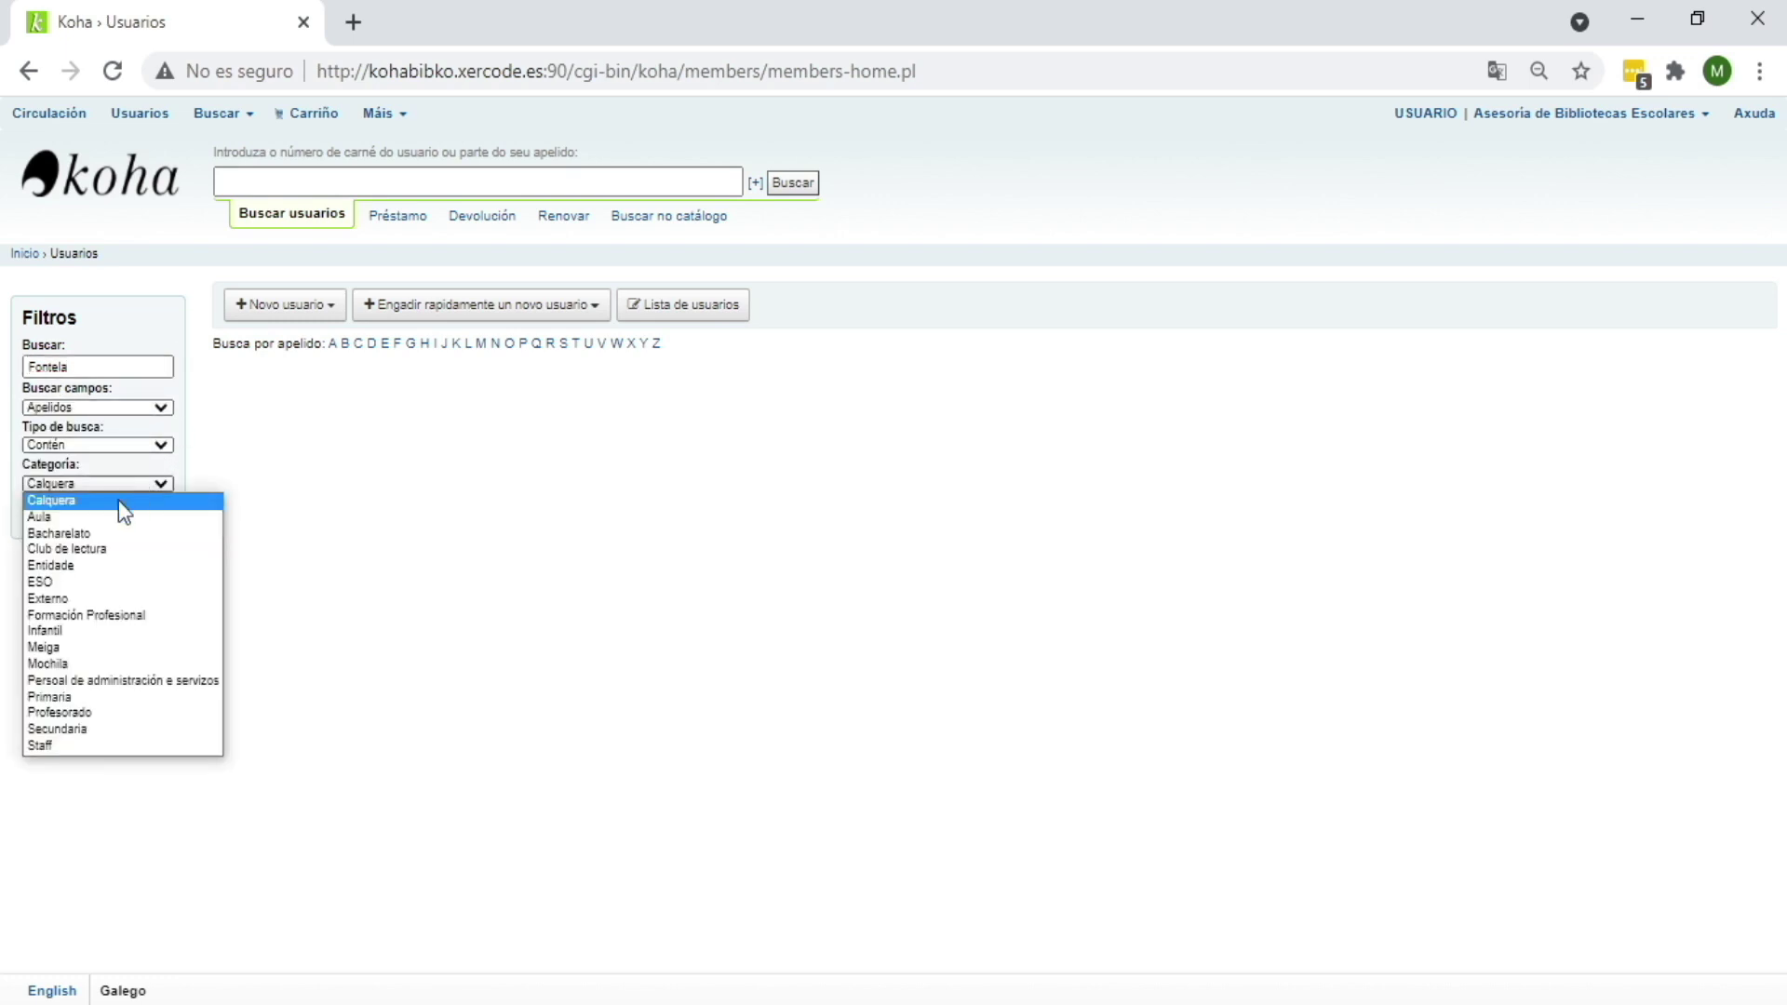
left_click(108, 631)
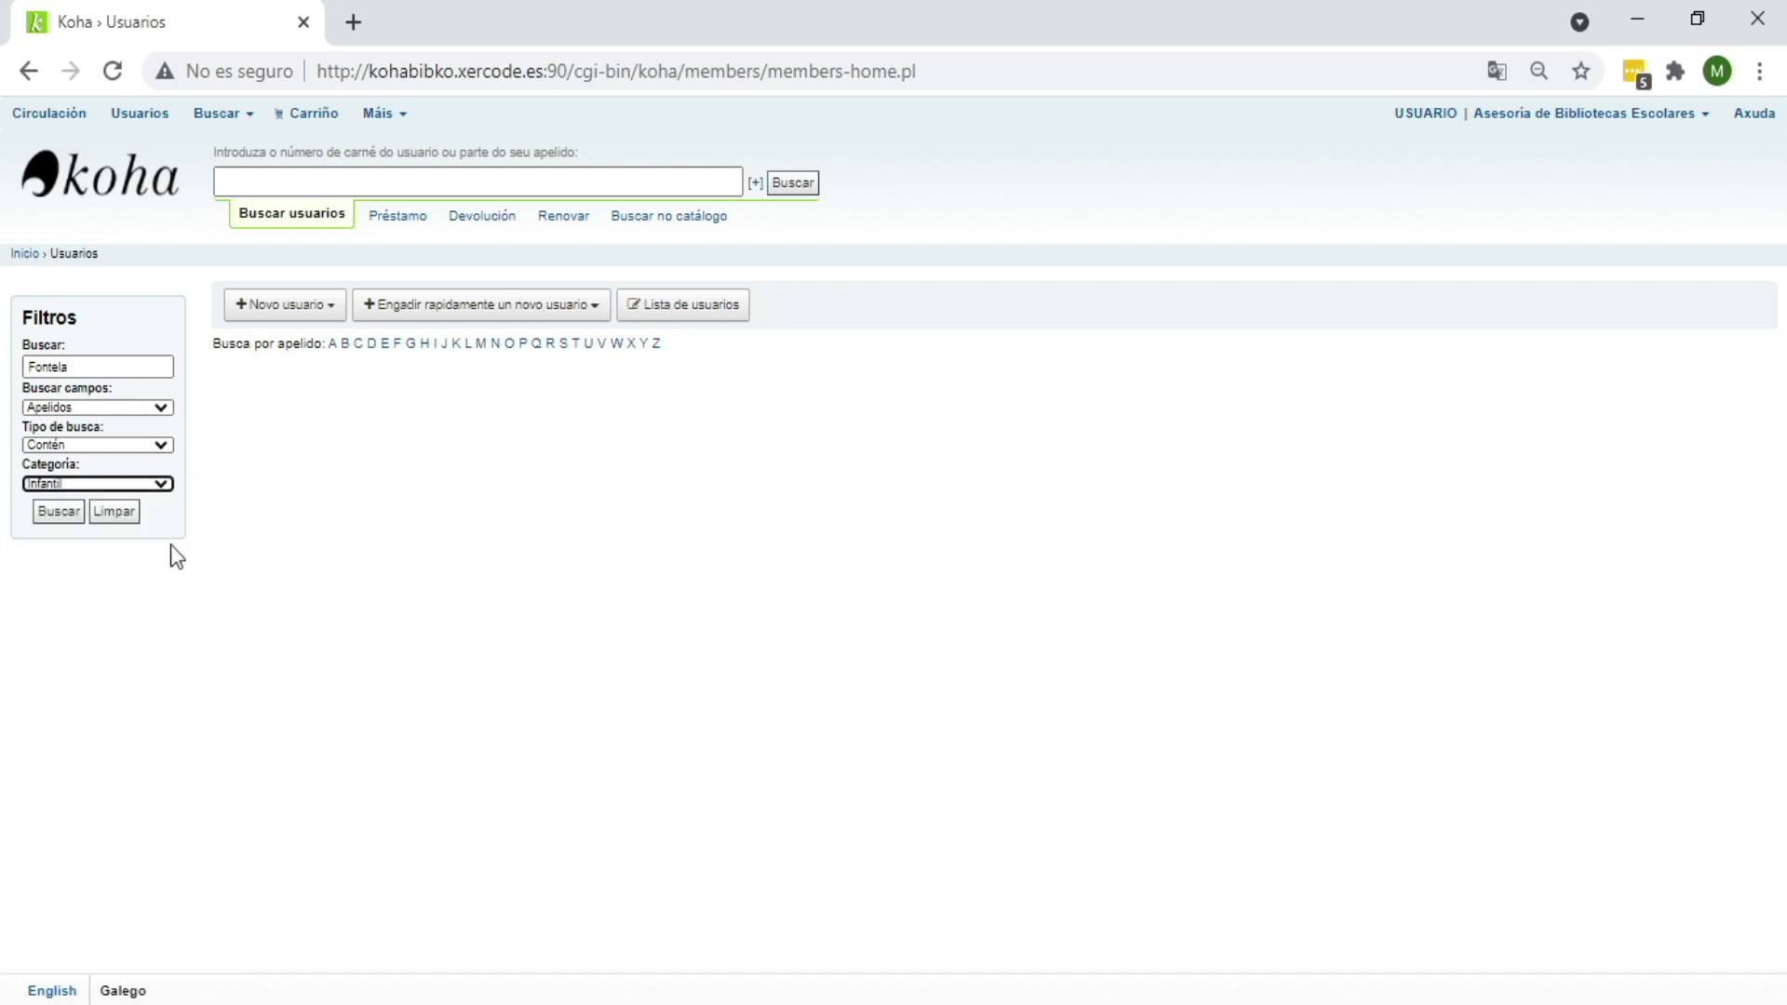
left_click(58, 512)
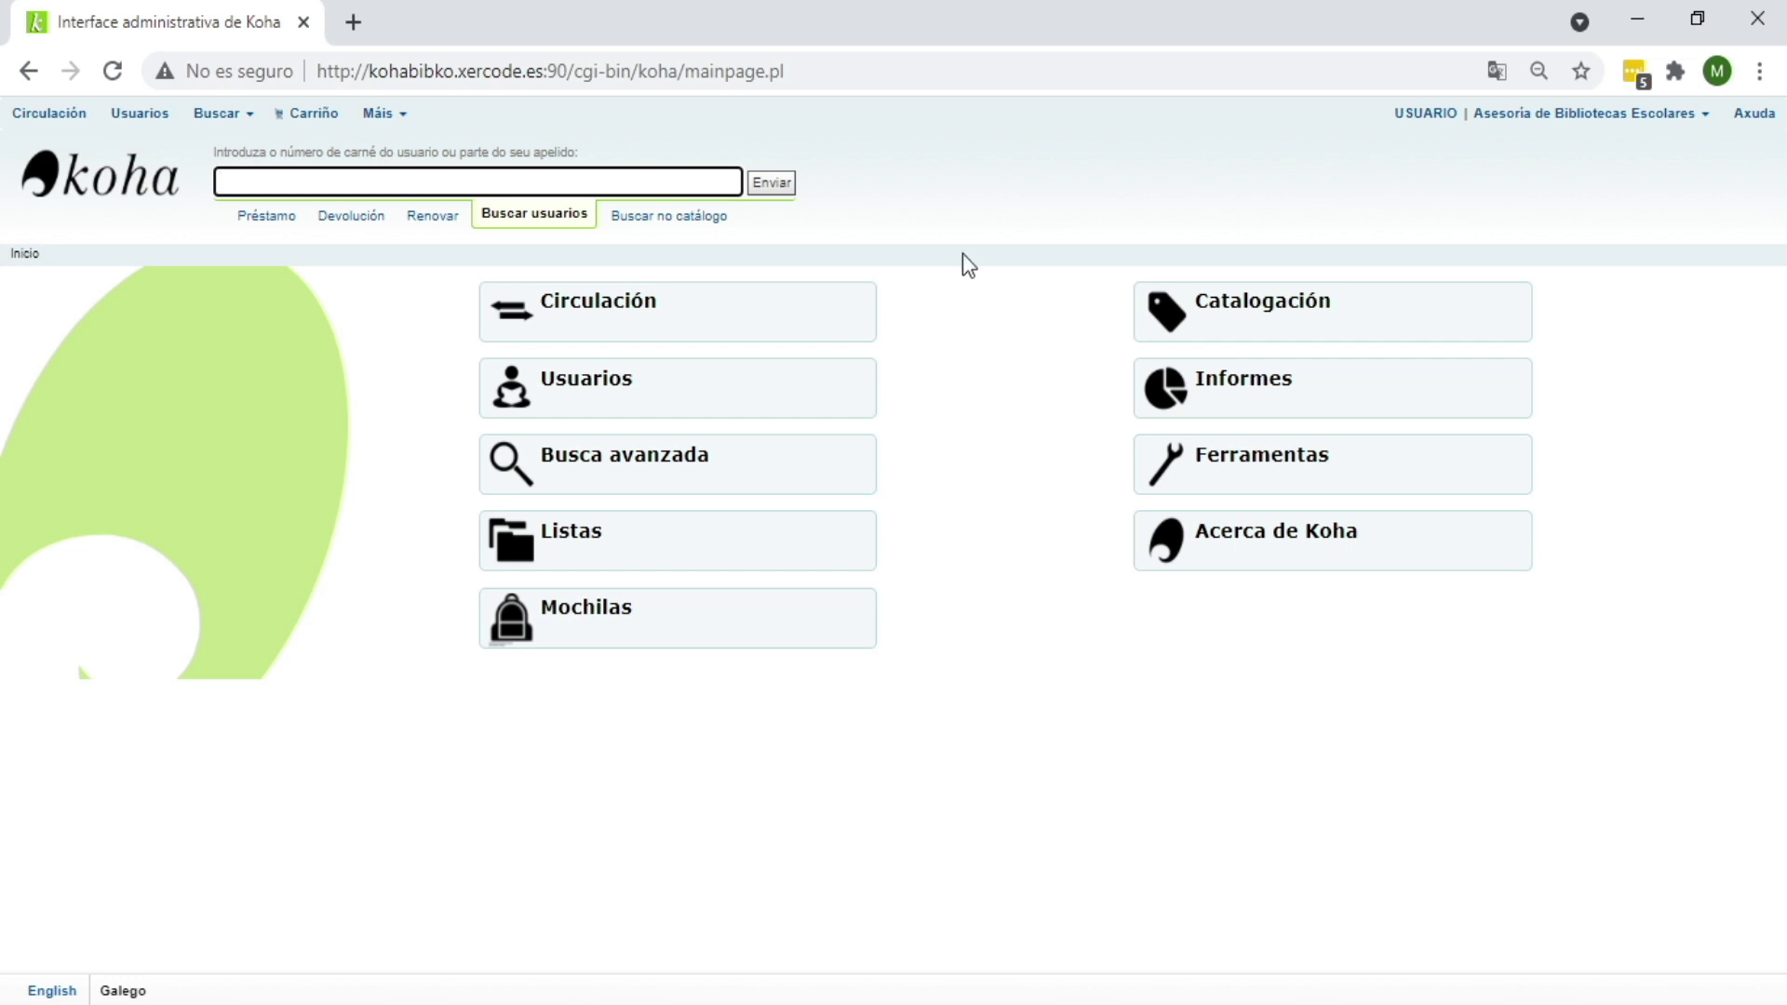
left_click(470, 180)
type("G")
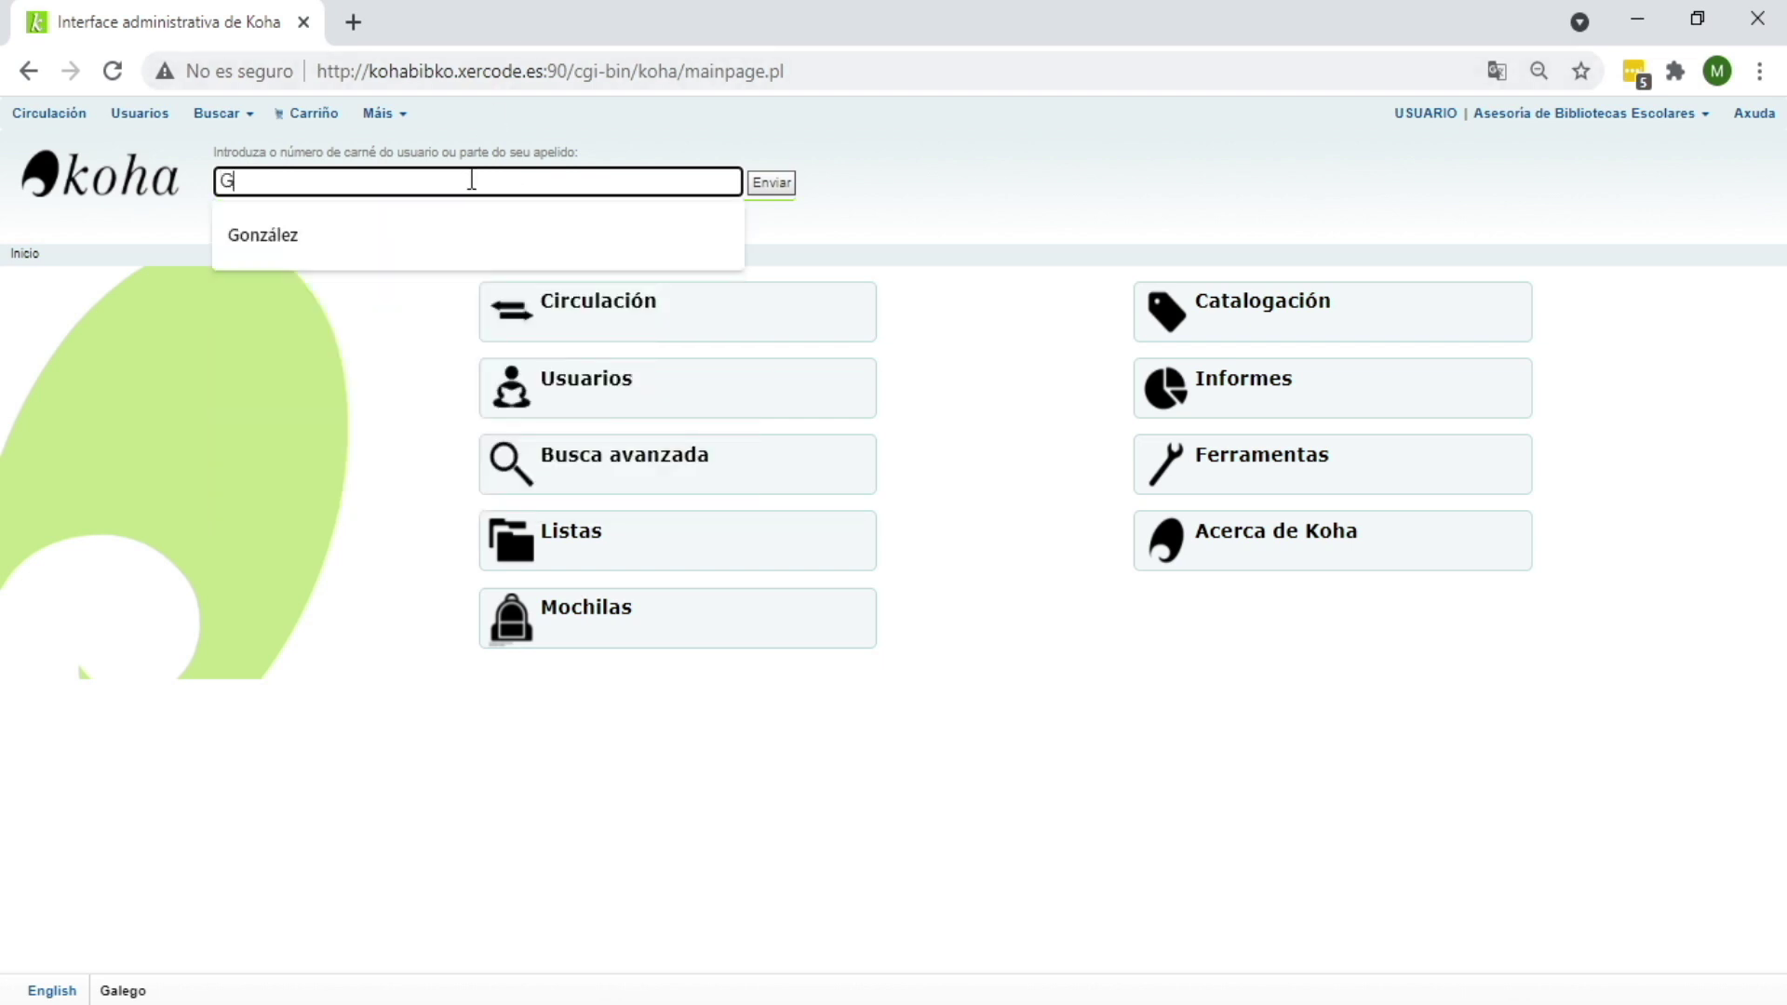
type("onzález")
left_click(771, 182)
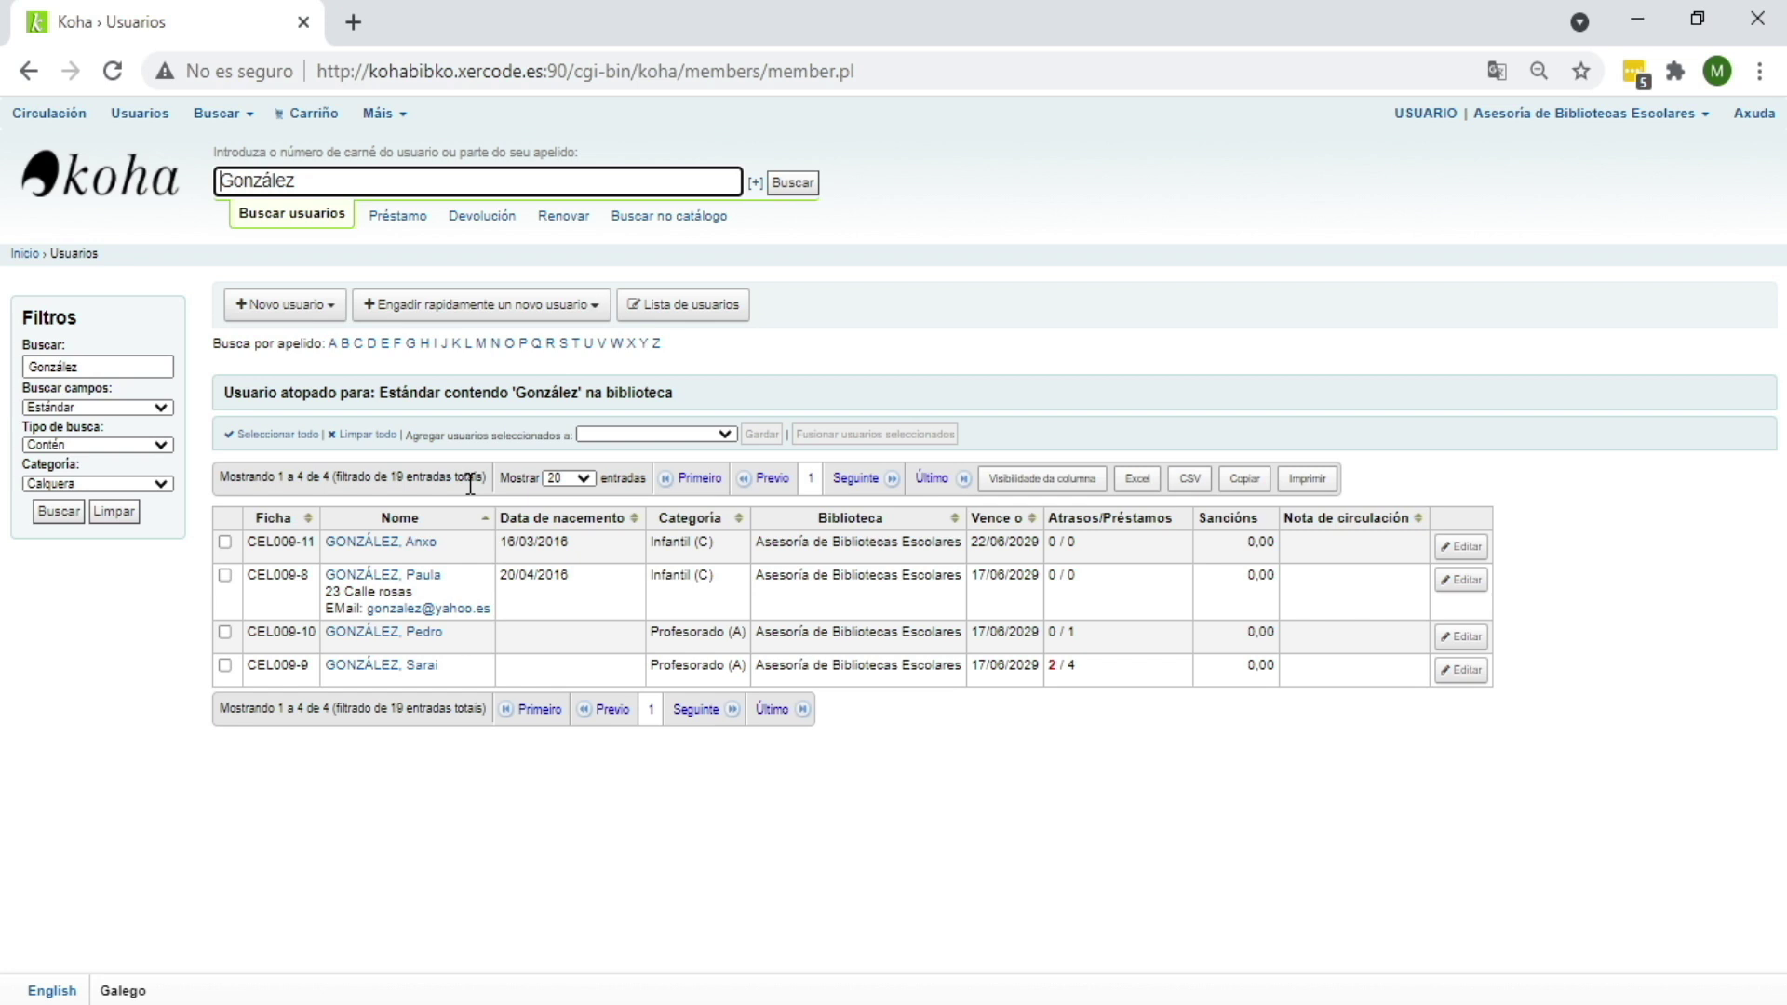
left_click(412, 578)
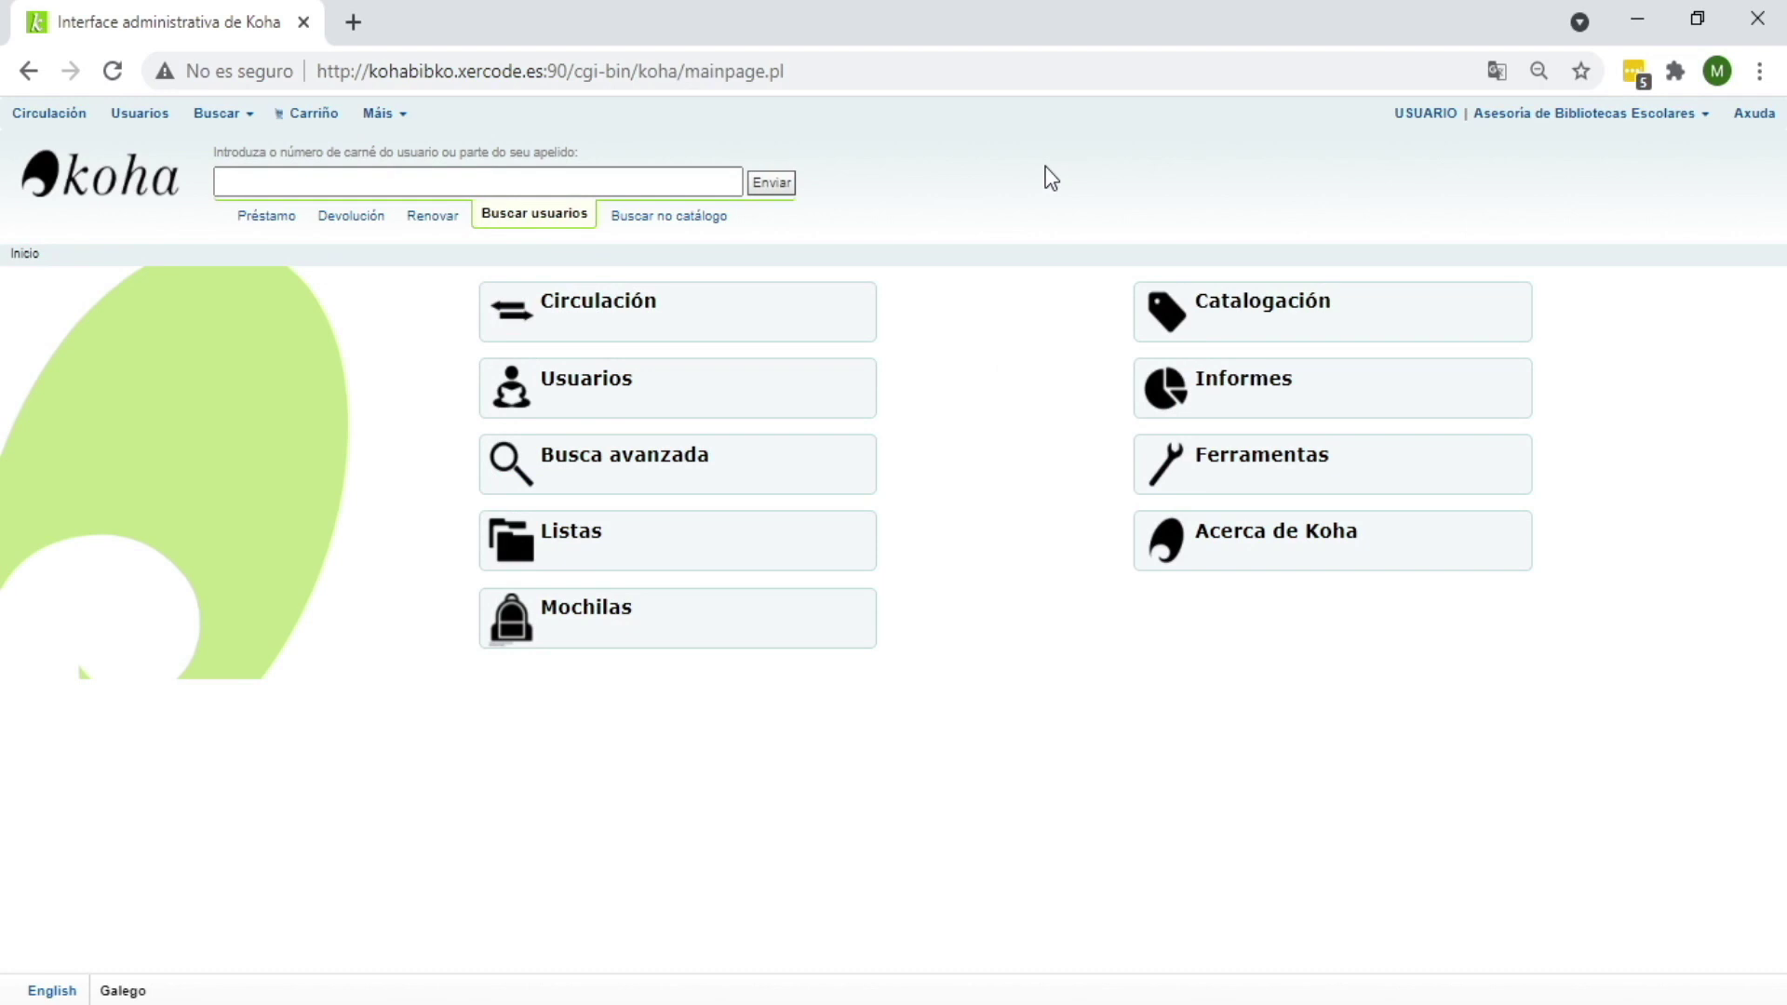
left_click(713, 179)
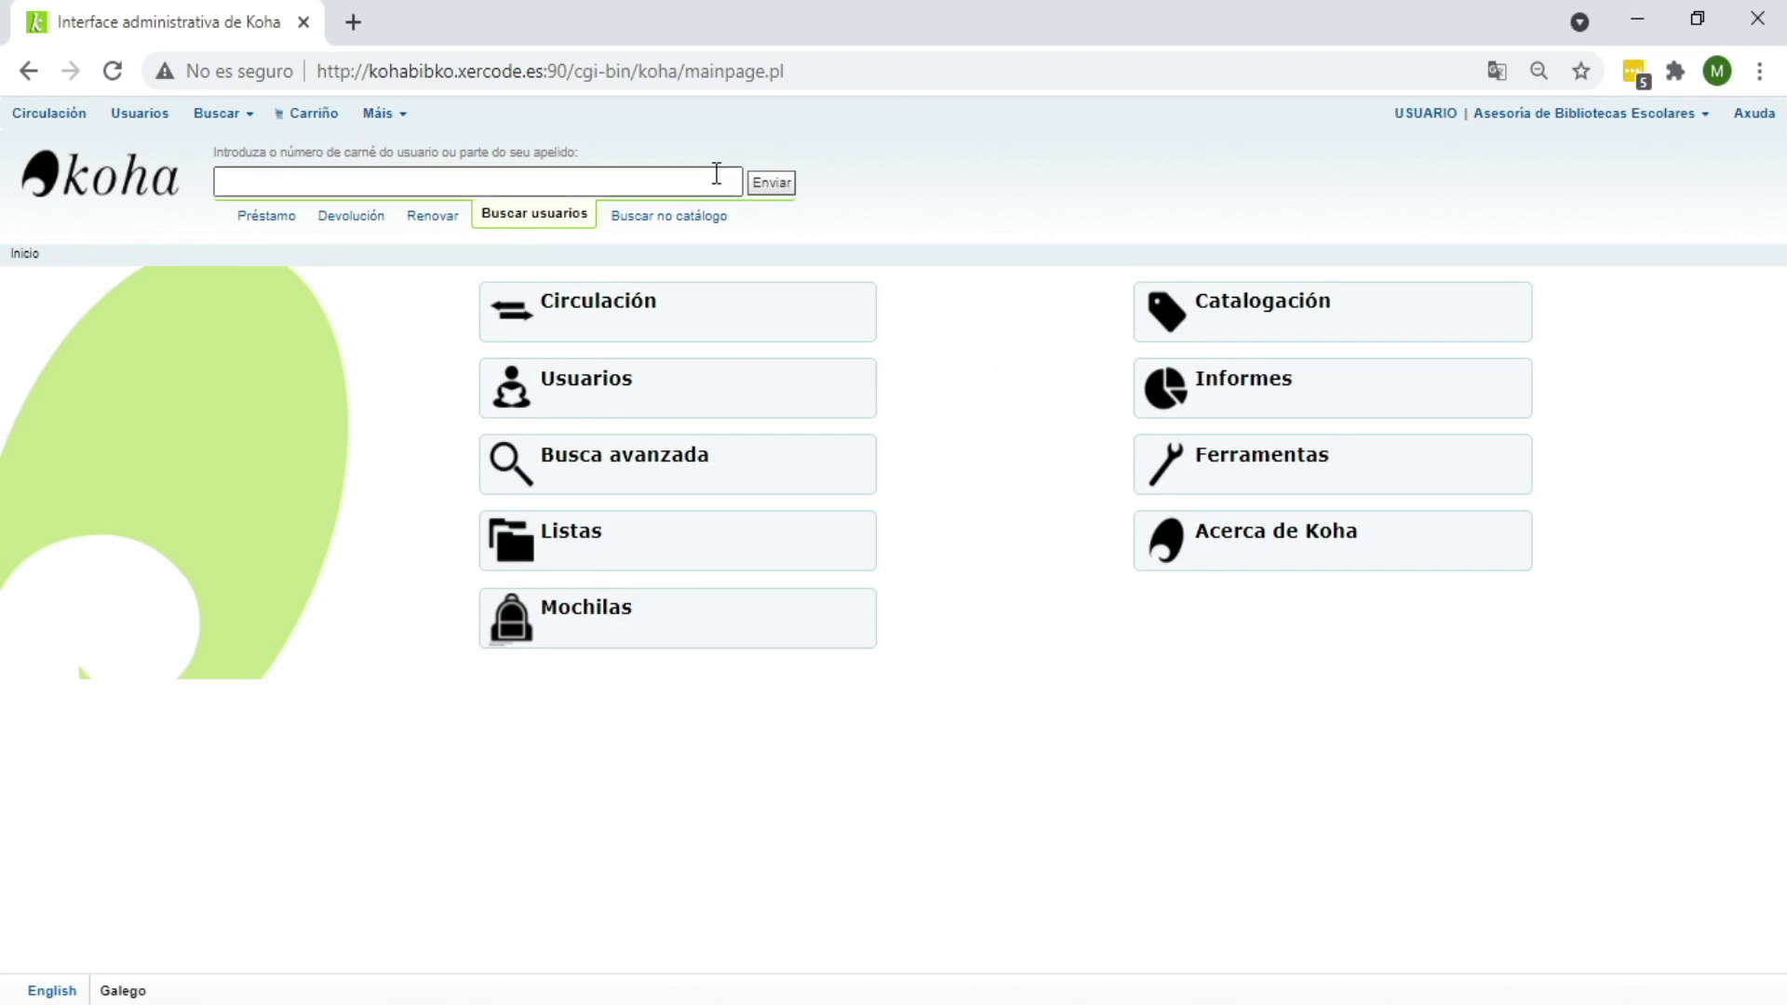
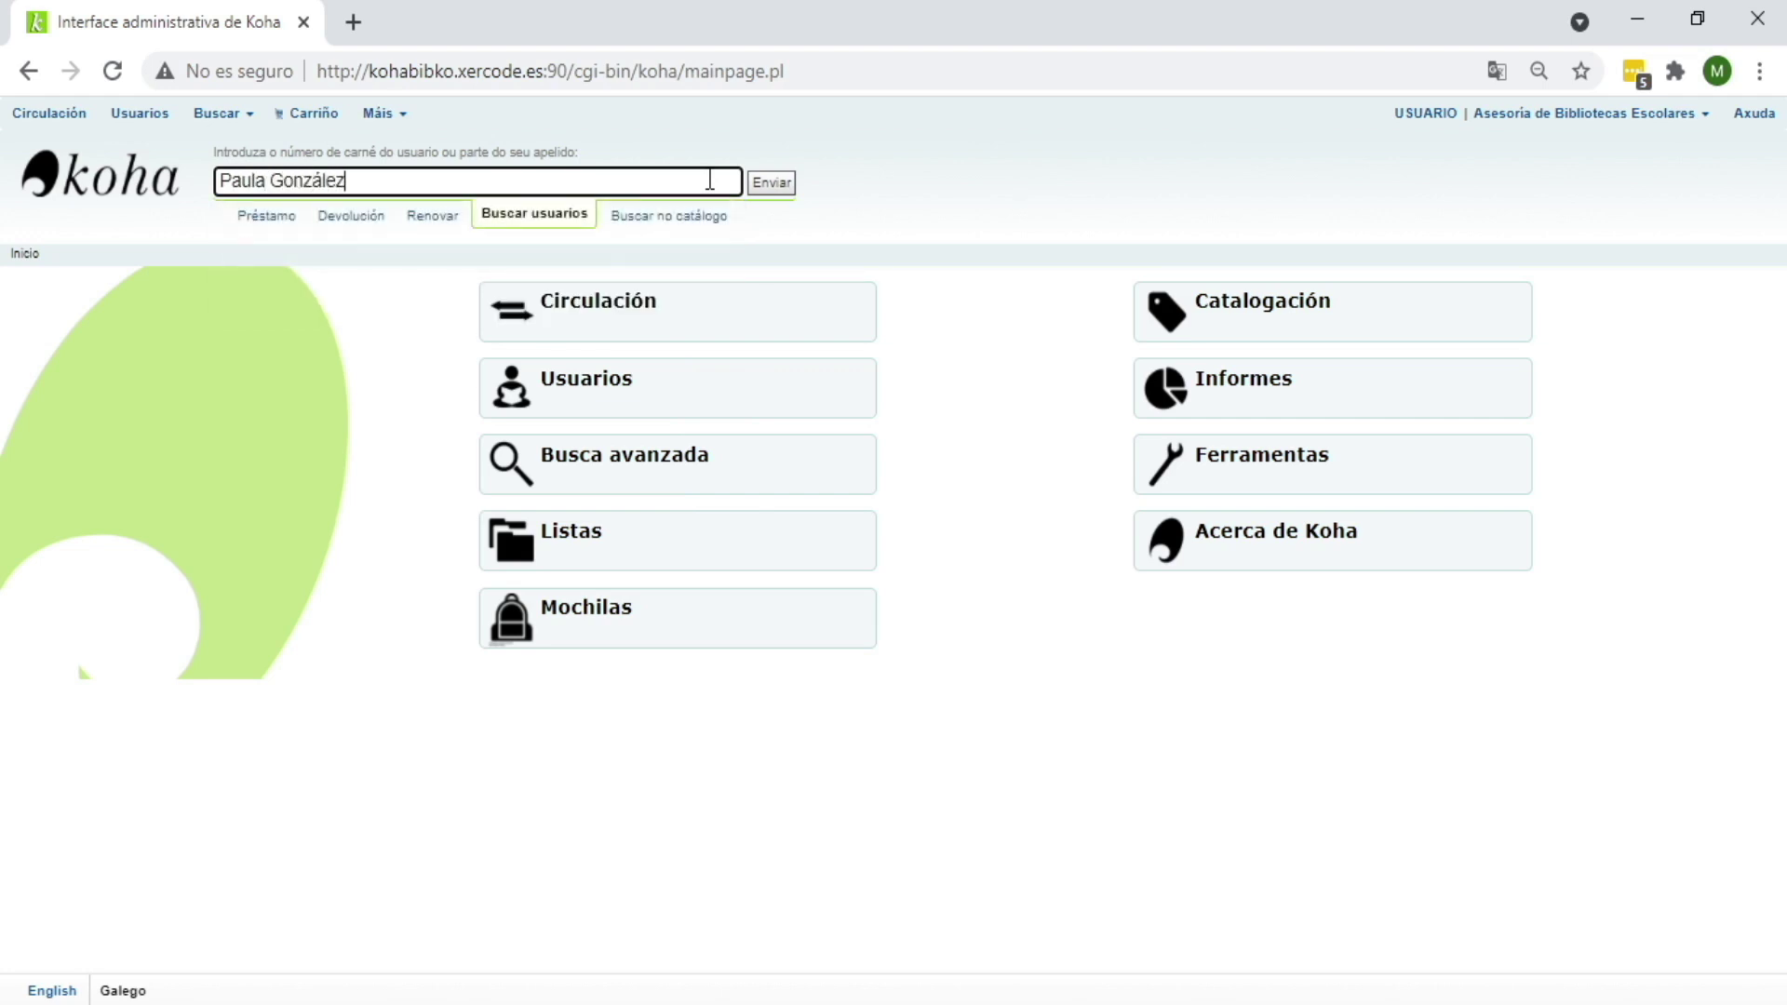
left_click(771, 183)
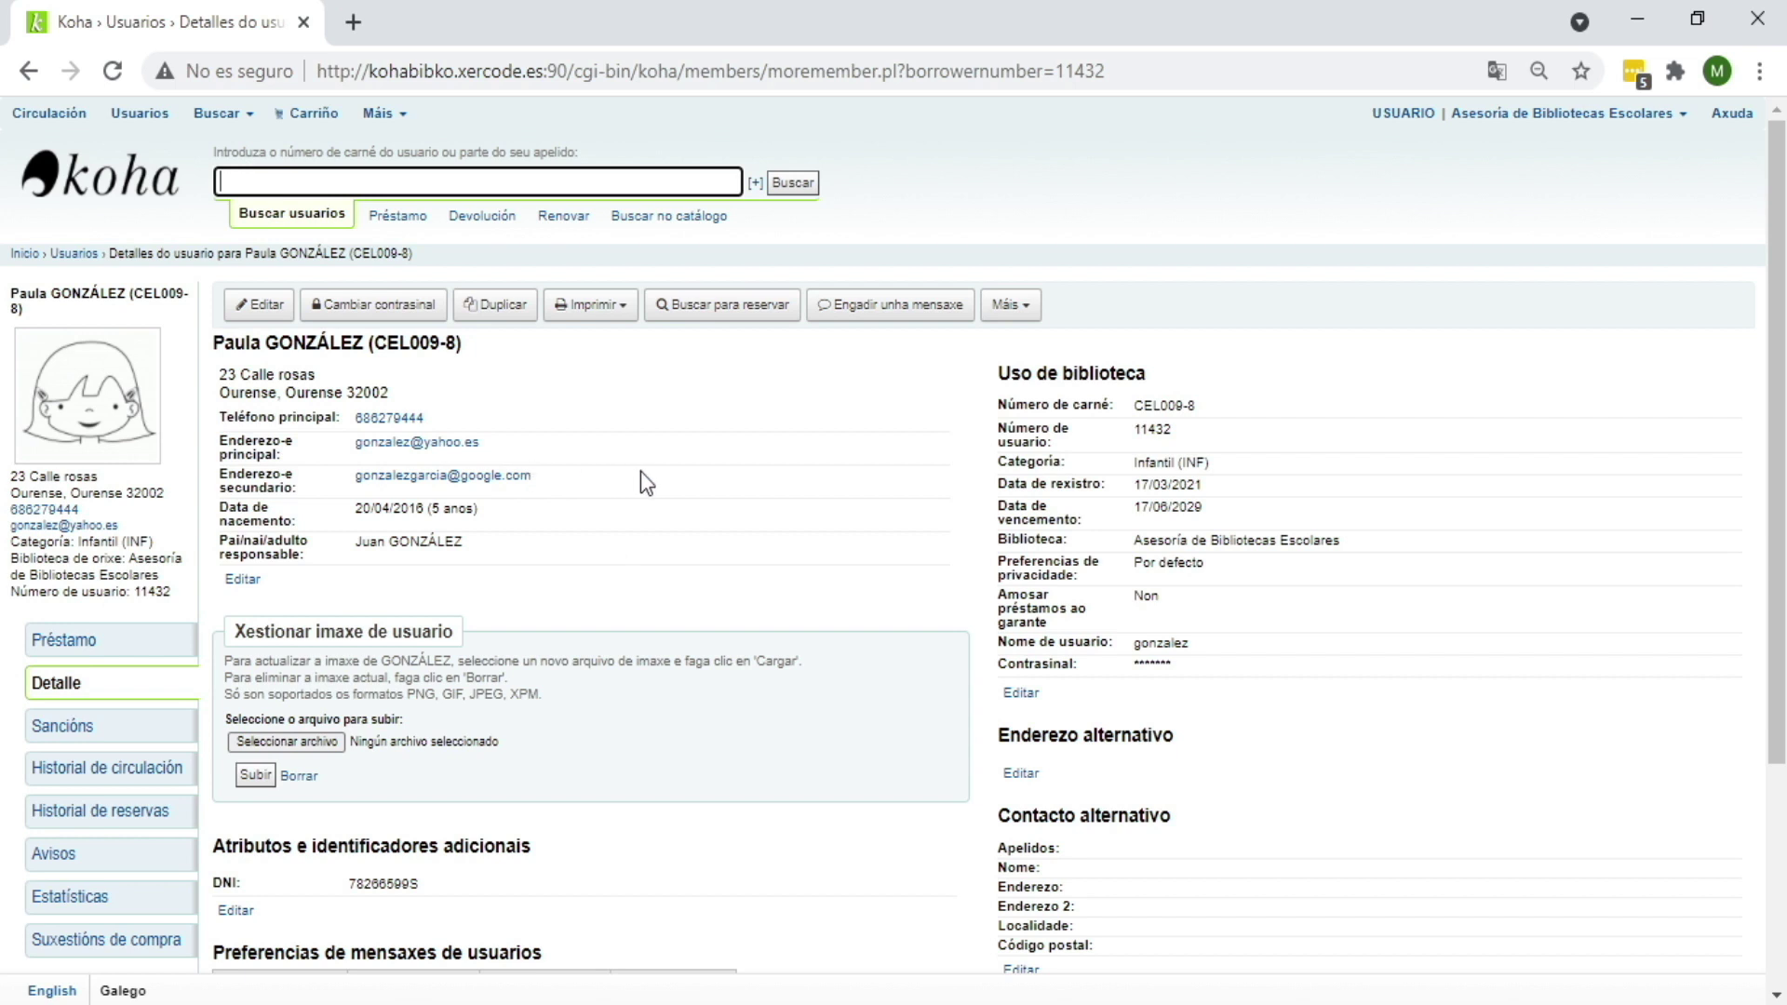
left_click(577, 452)
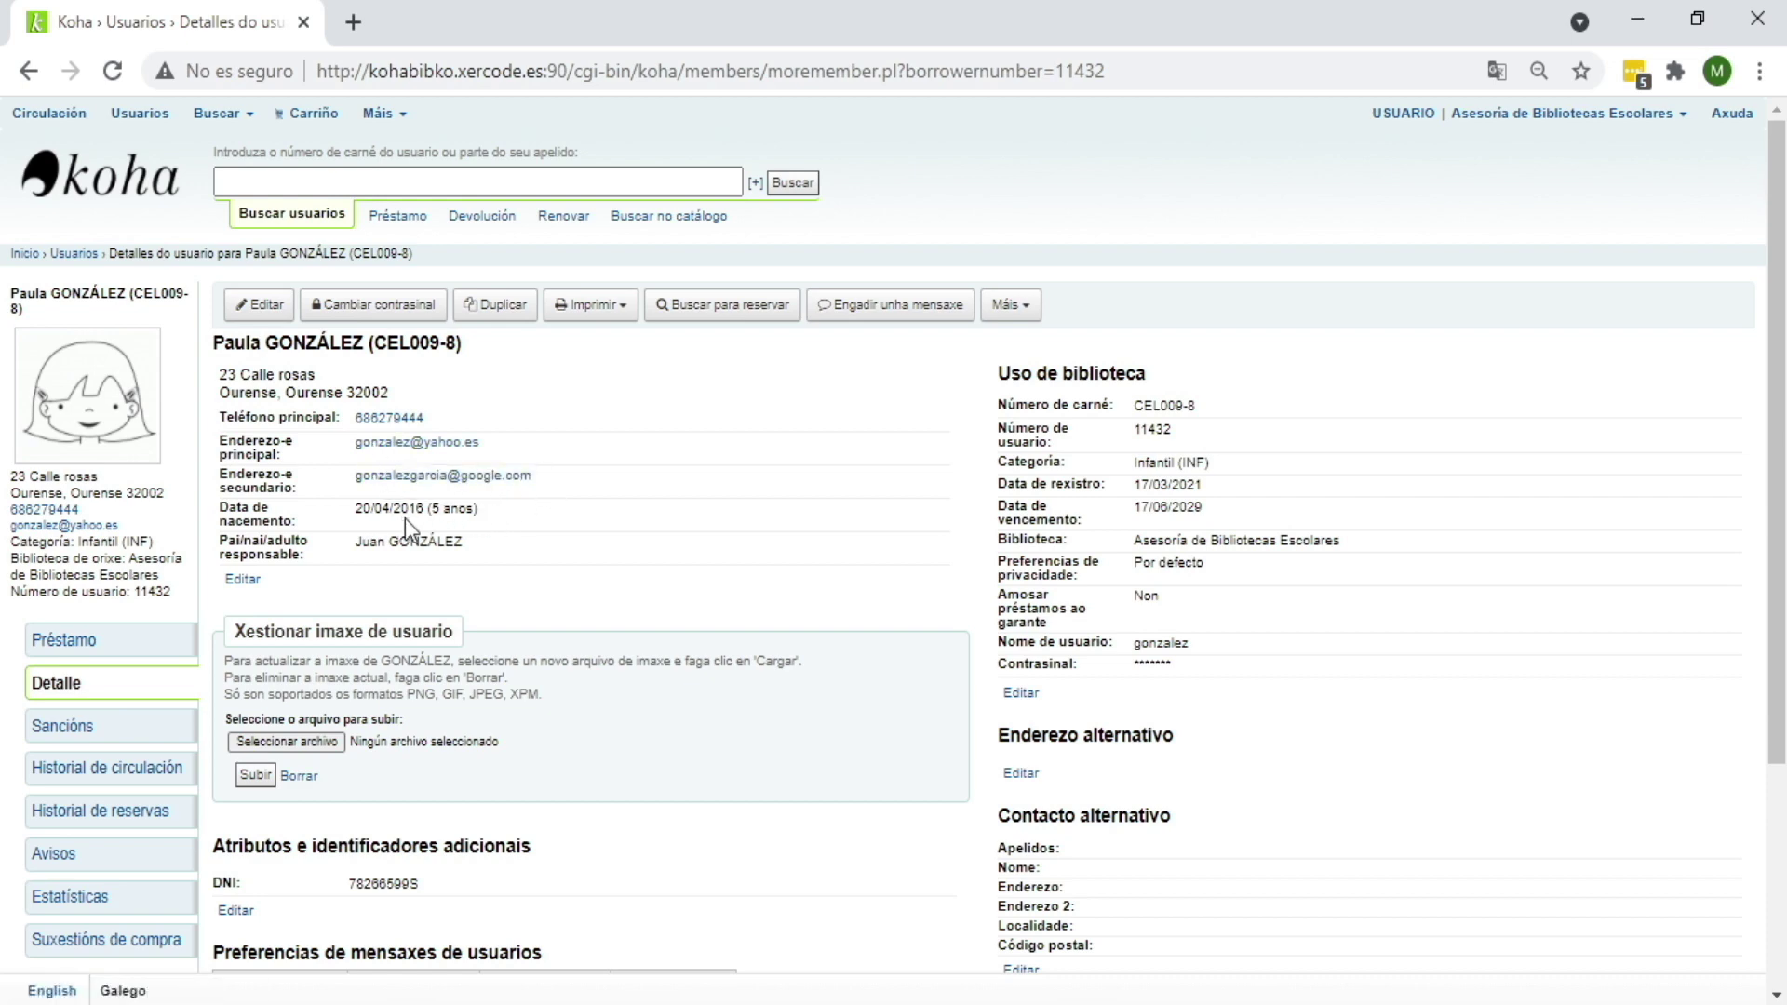
scroll(405, 517, "down", 3)
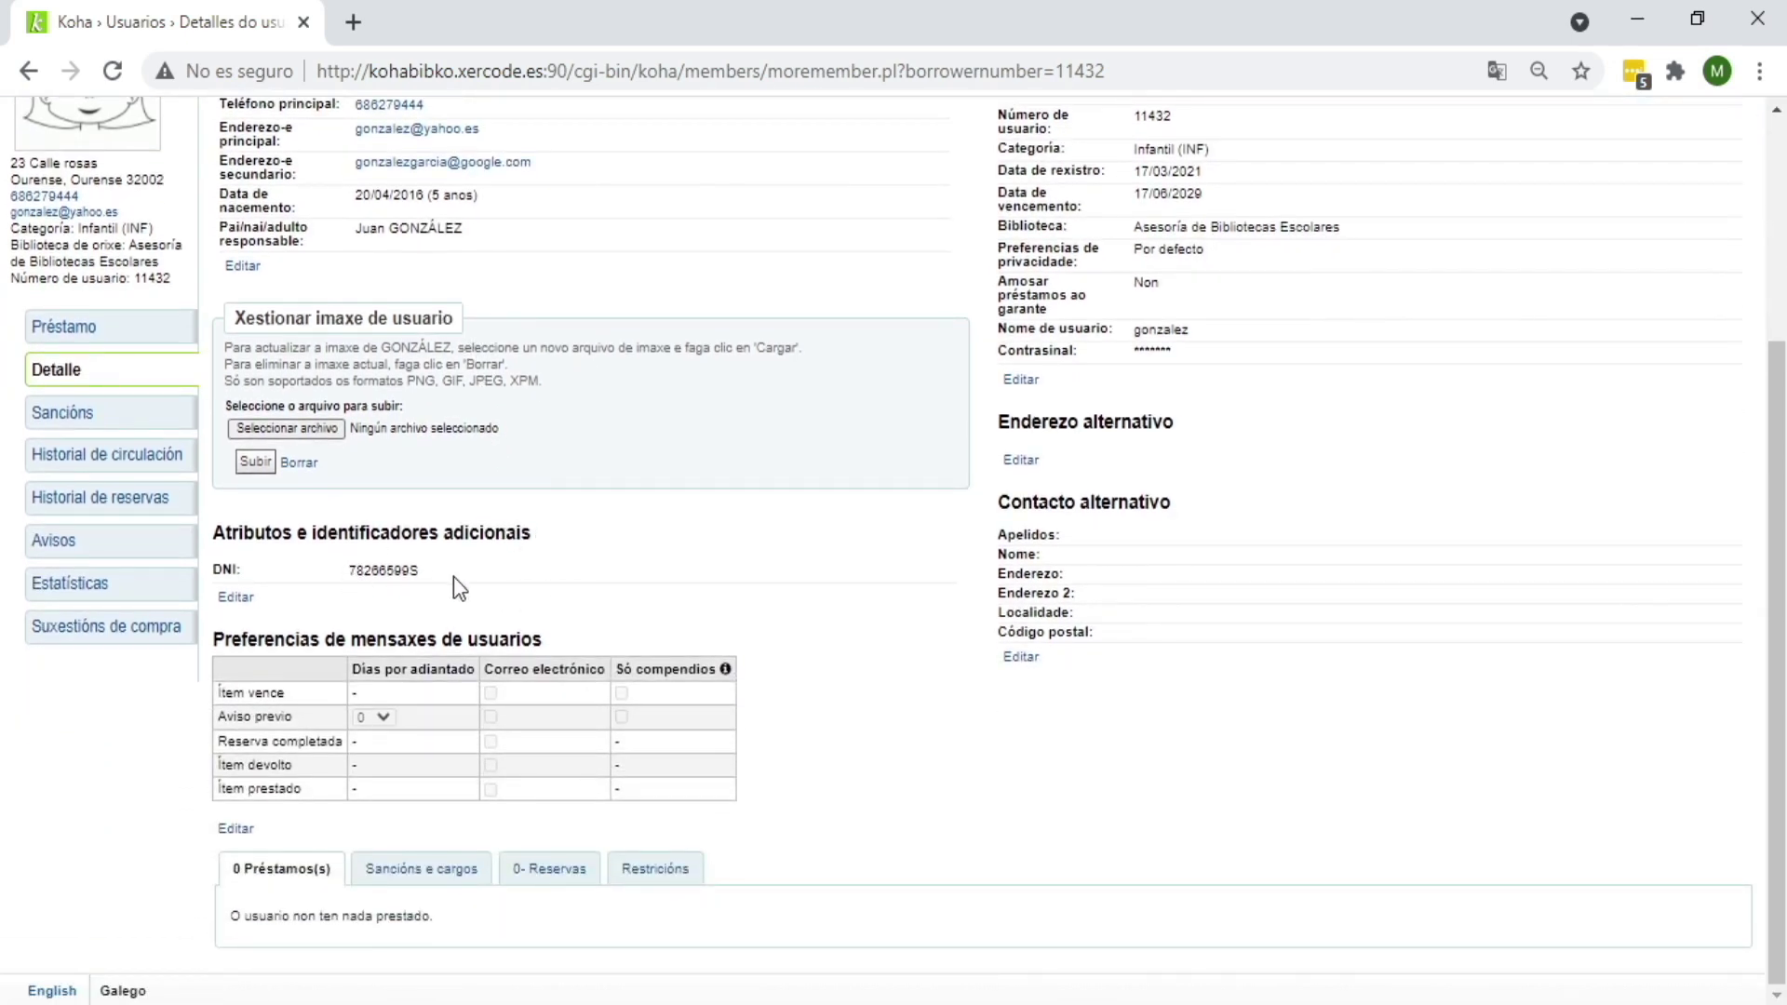
scroll(614, 554, "up", 1)
scroll(622, 555, "up", 3)
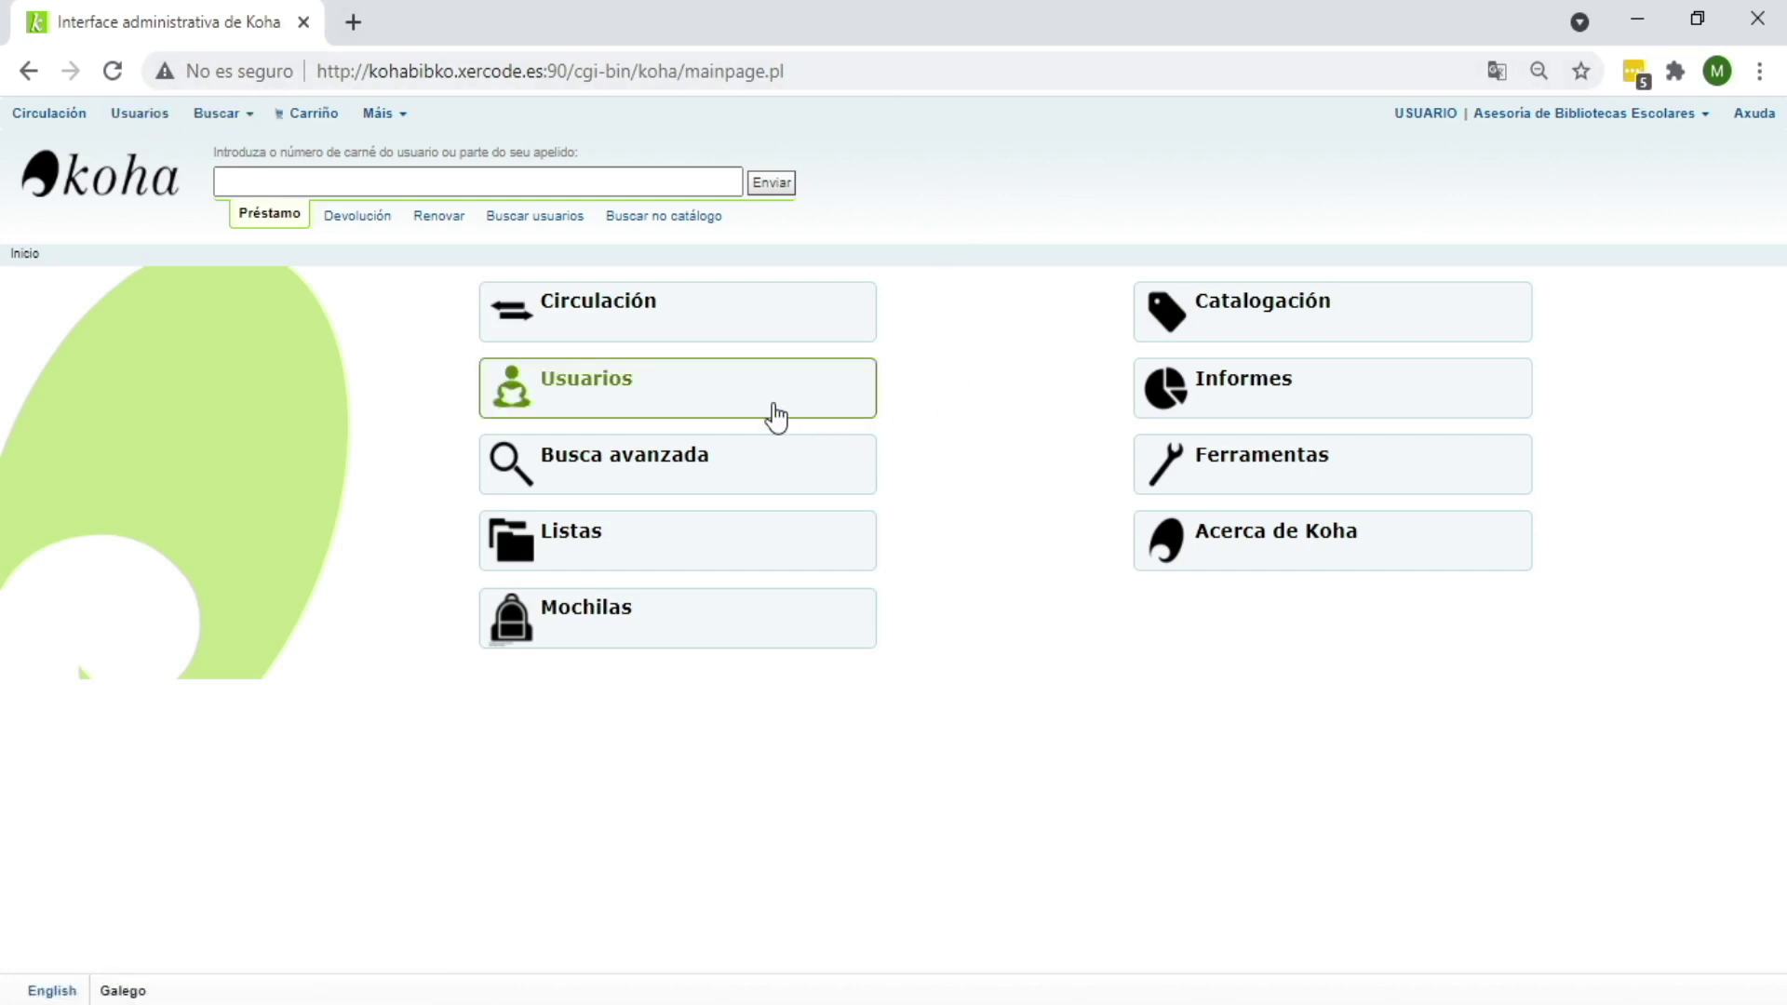
Step: Start a new Infantil-category patron from the Novo usuario menu in Usuarios
left_click(585, 402)
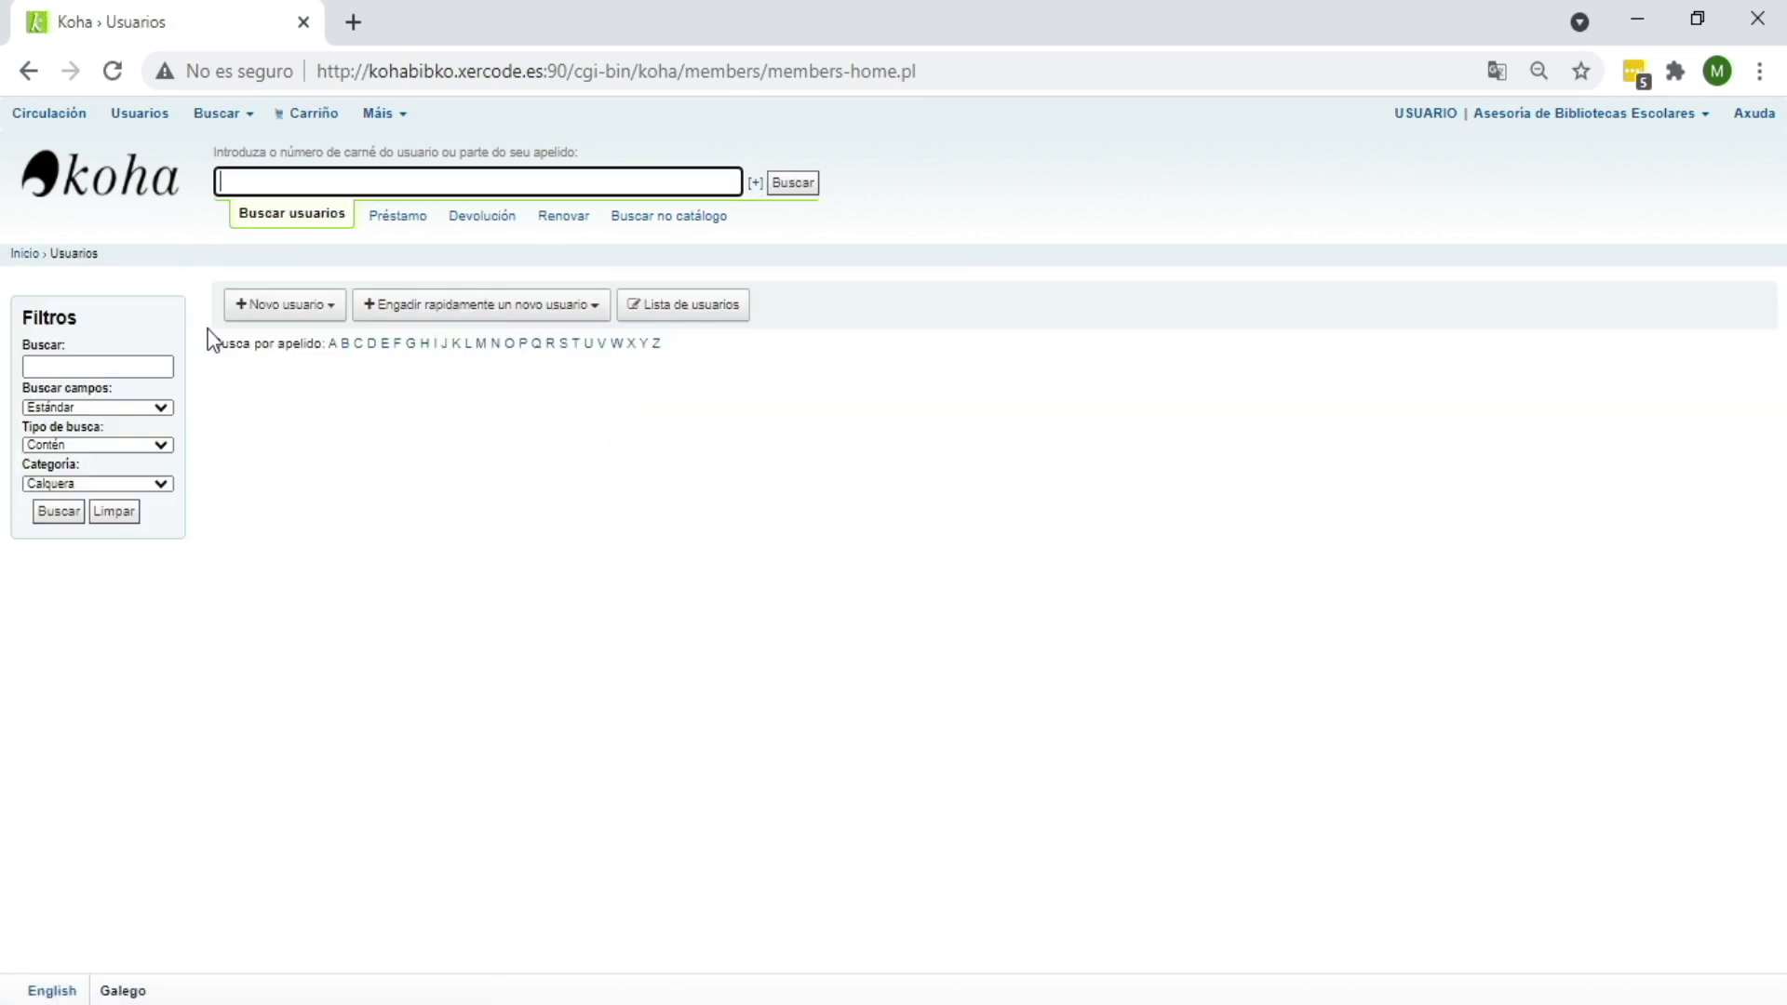
left_click(334, 314)
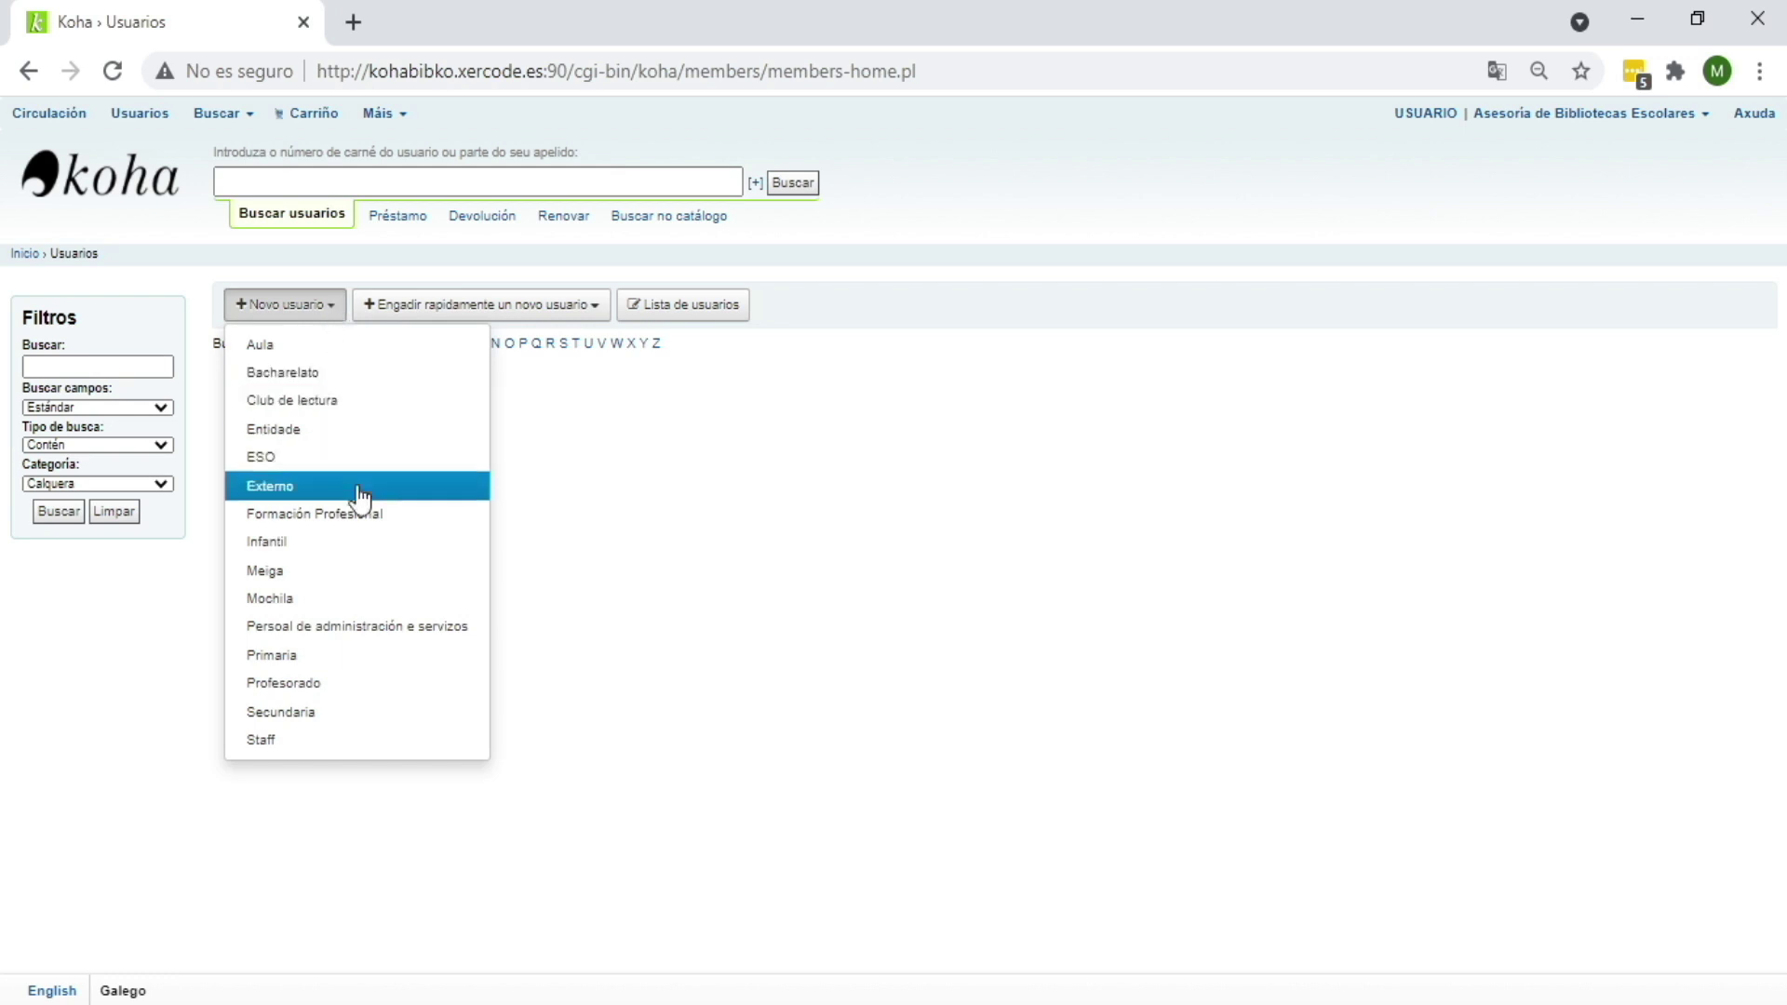
left_click(356, 544)
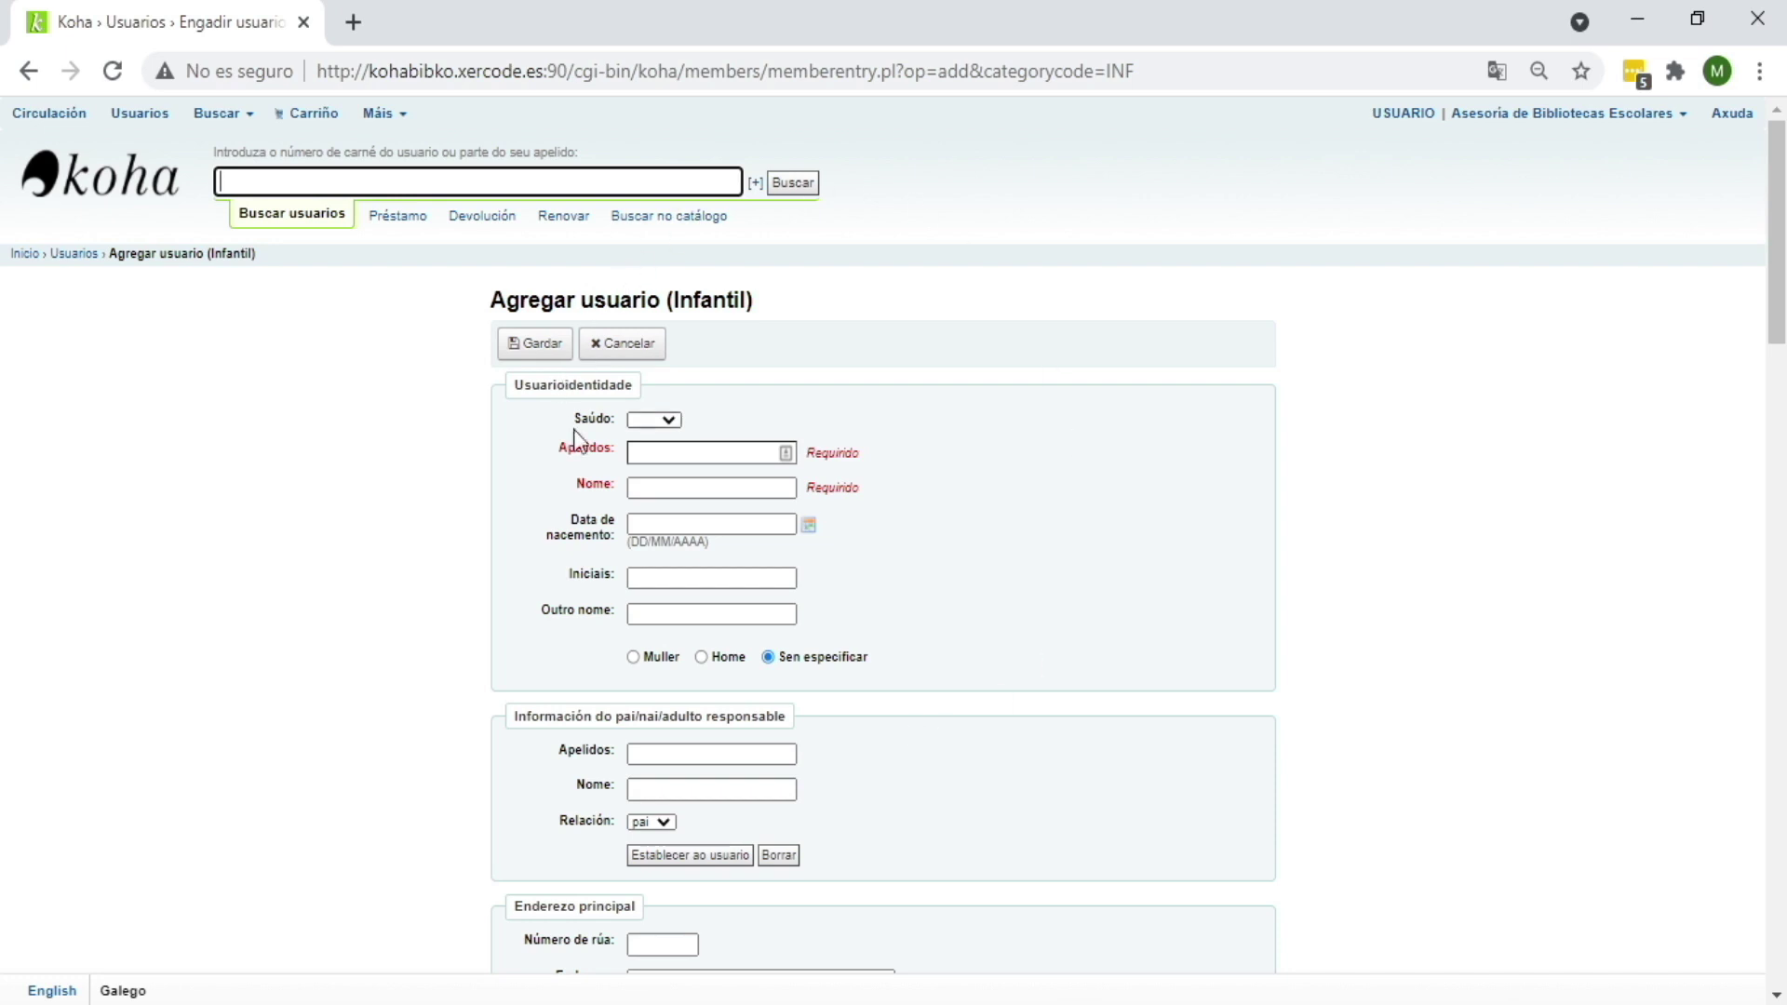
left_click(590, 491)
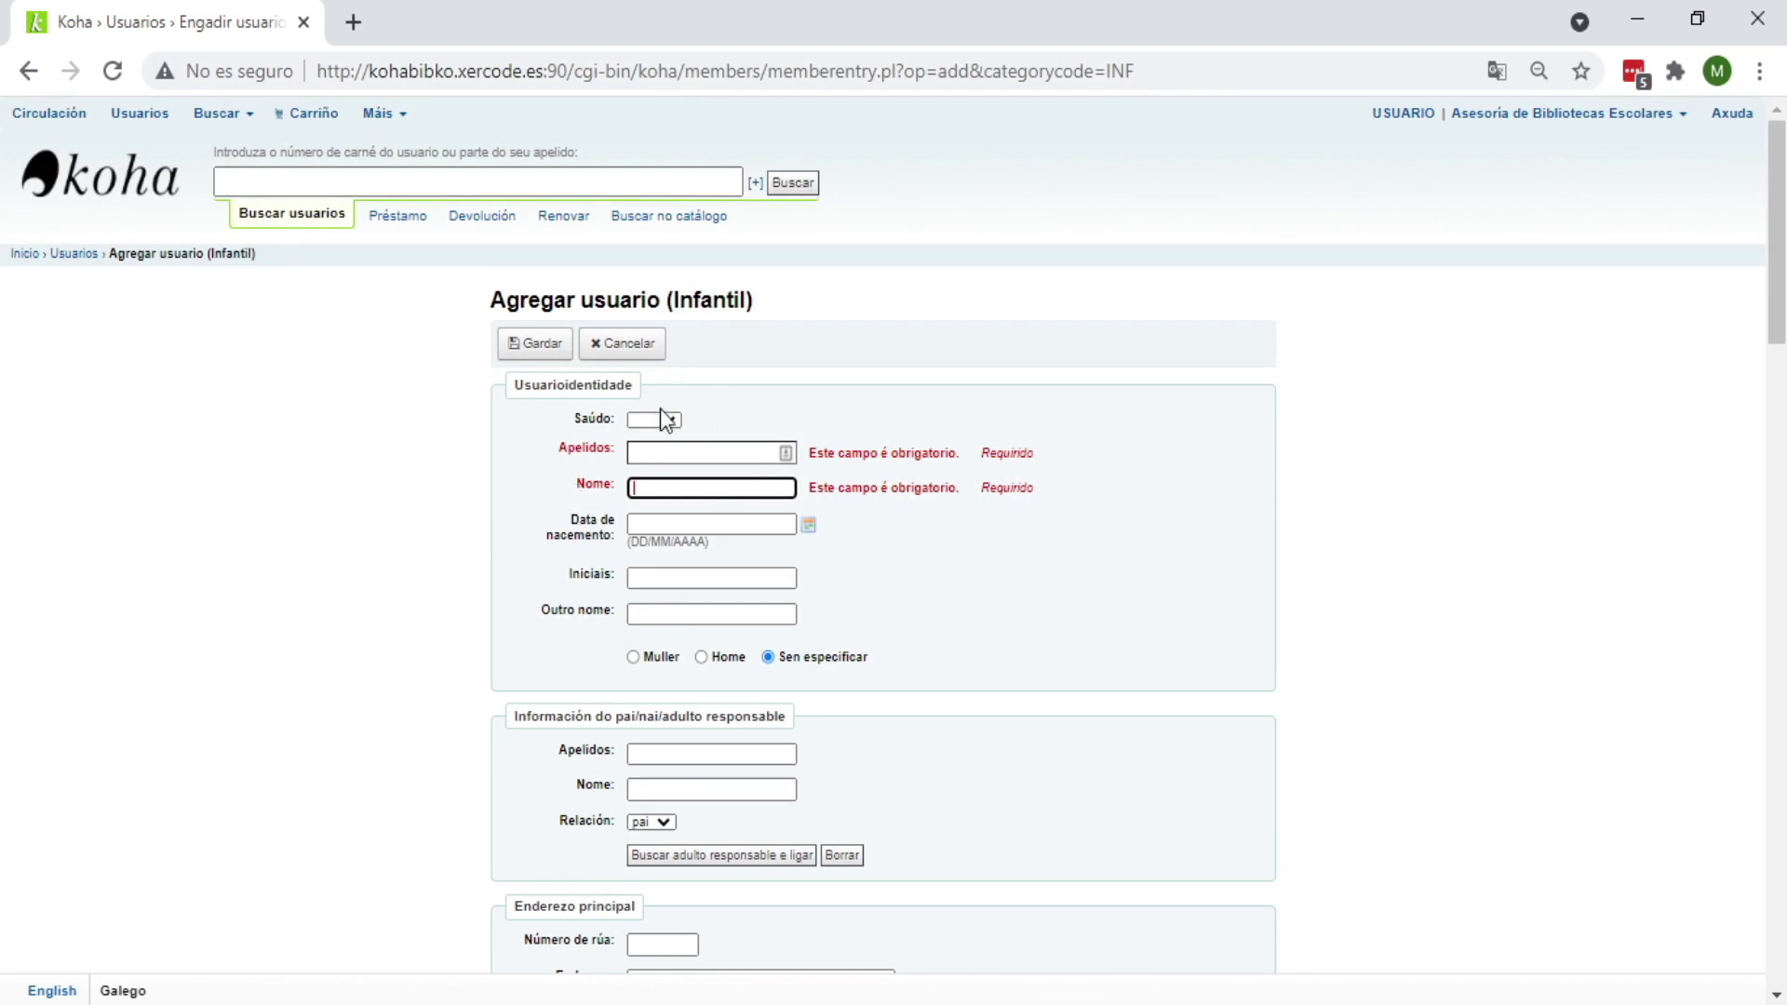
left_click(638, 454)
left_click(636, 452)
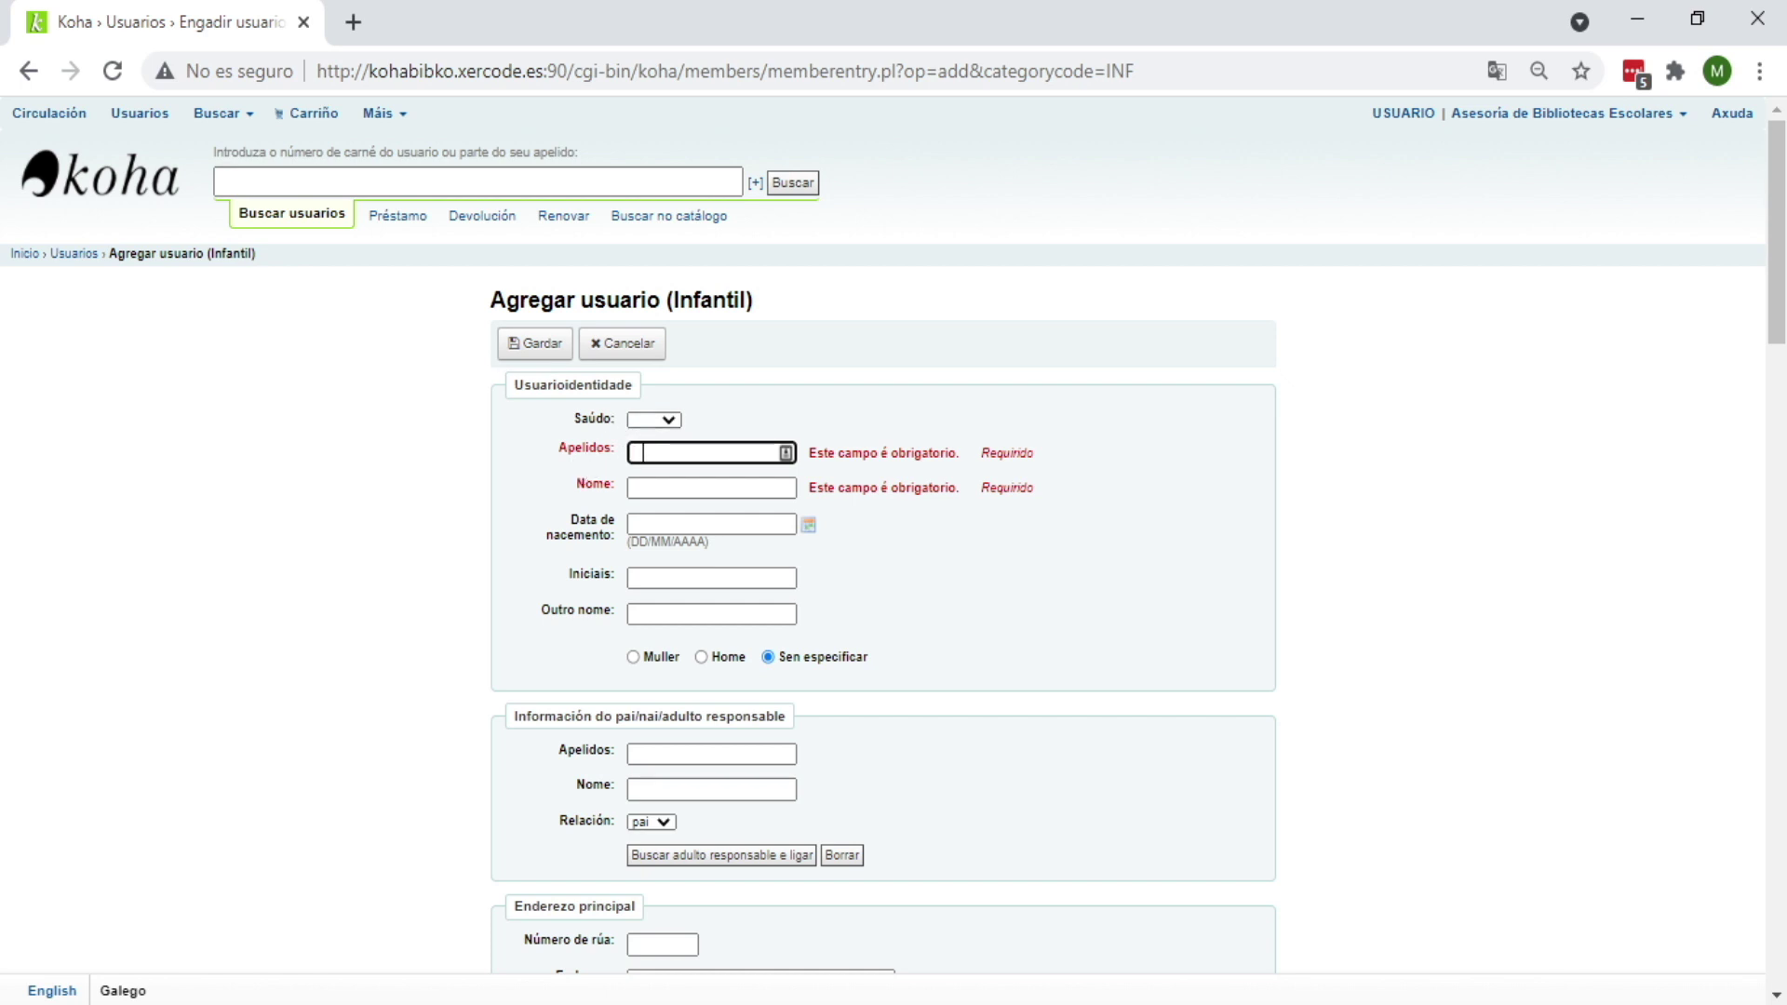
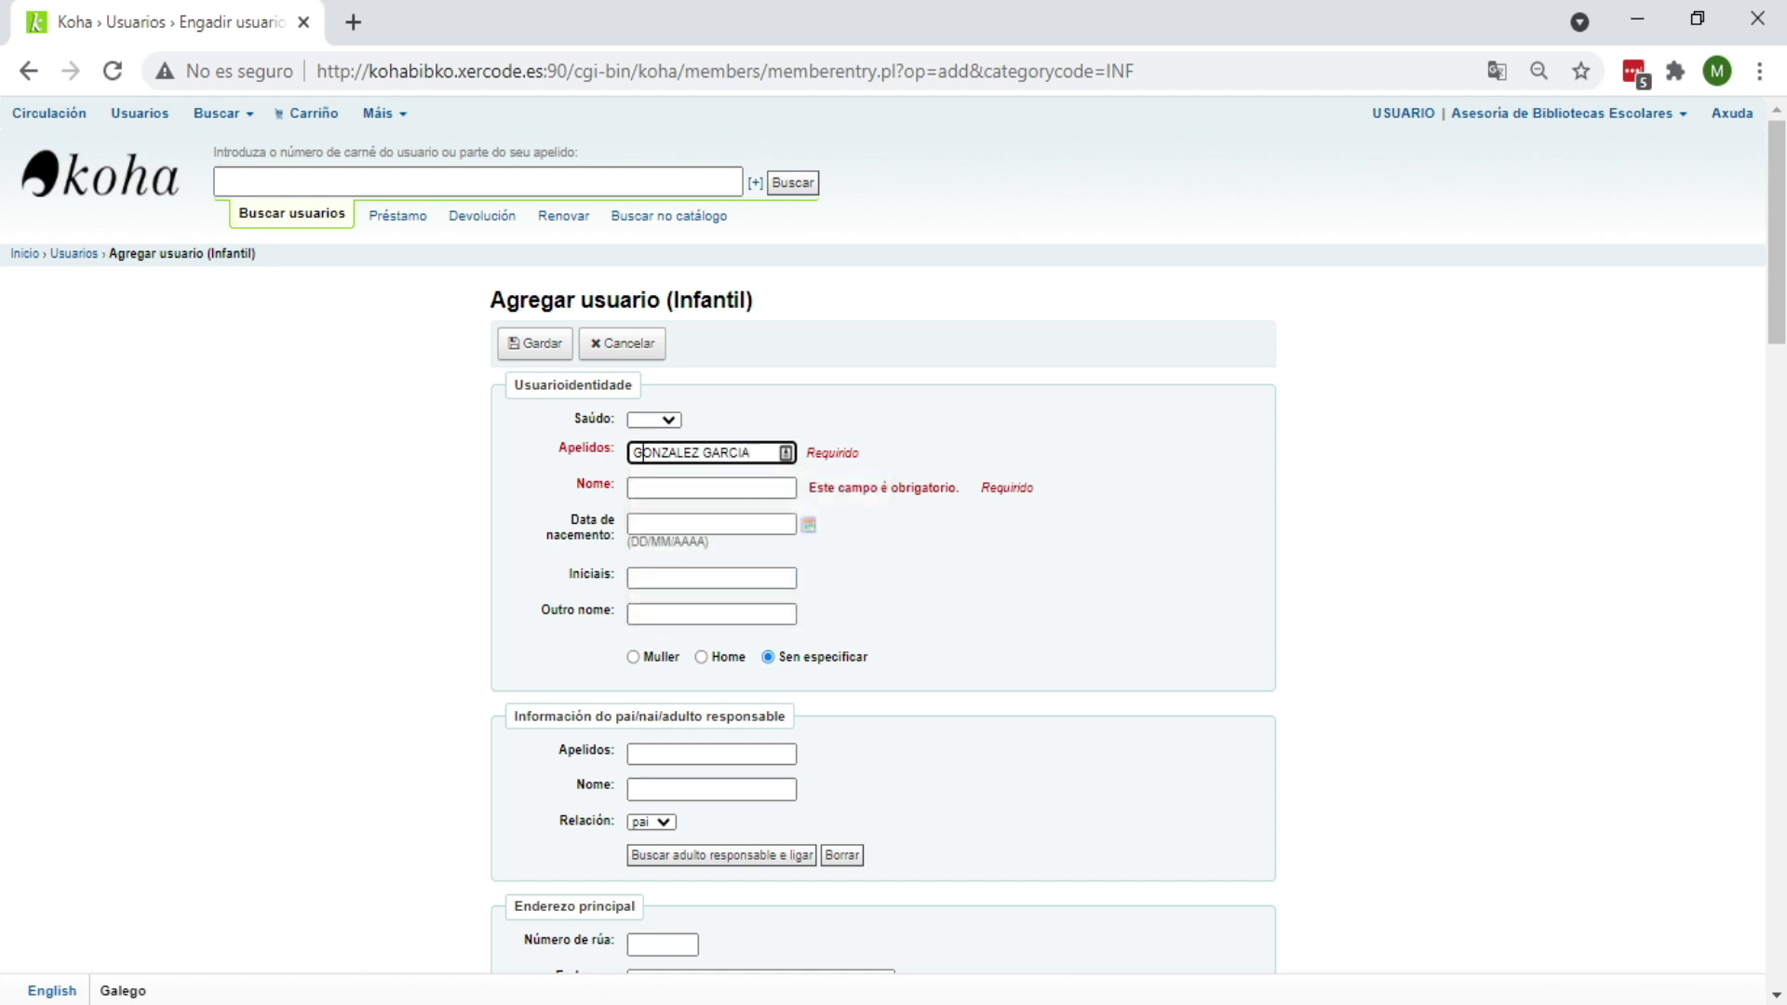
key("Tab")
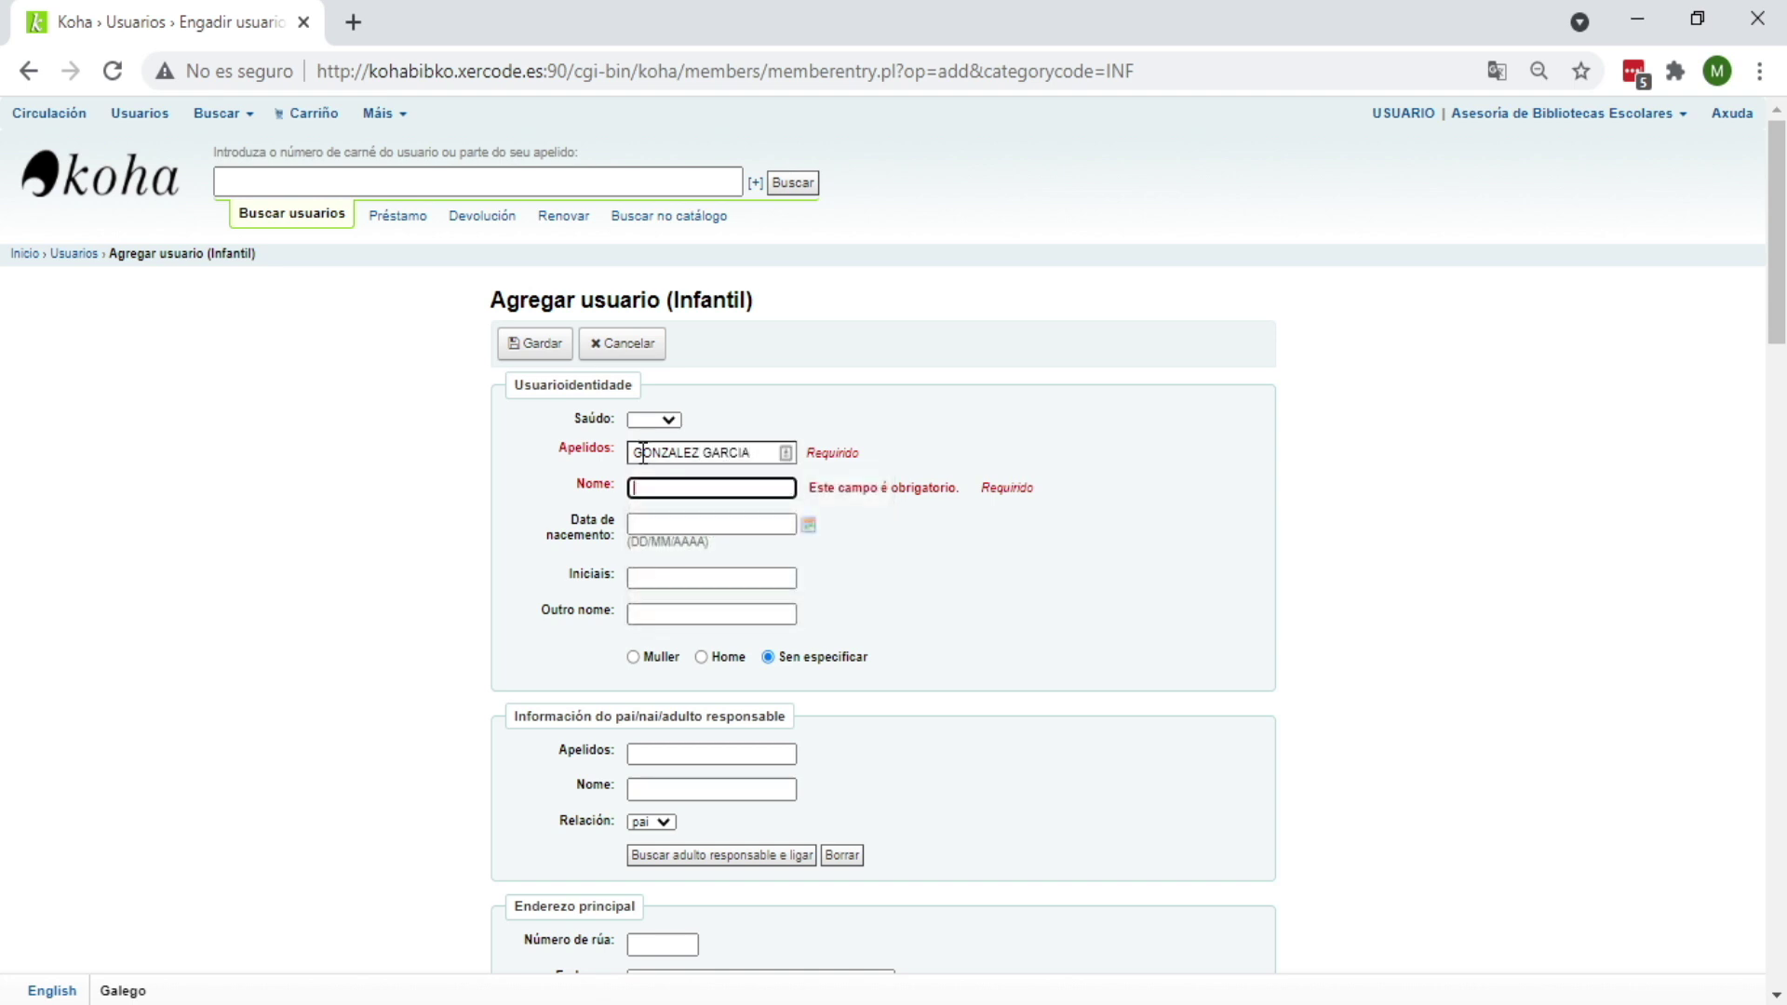
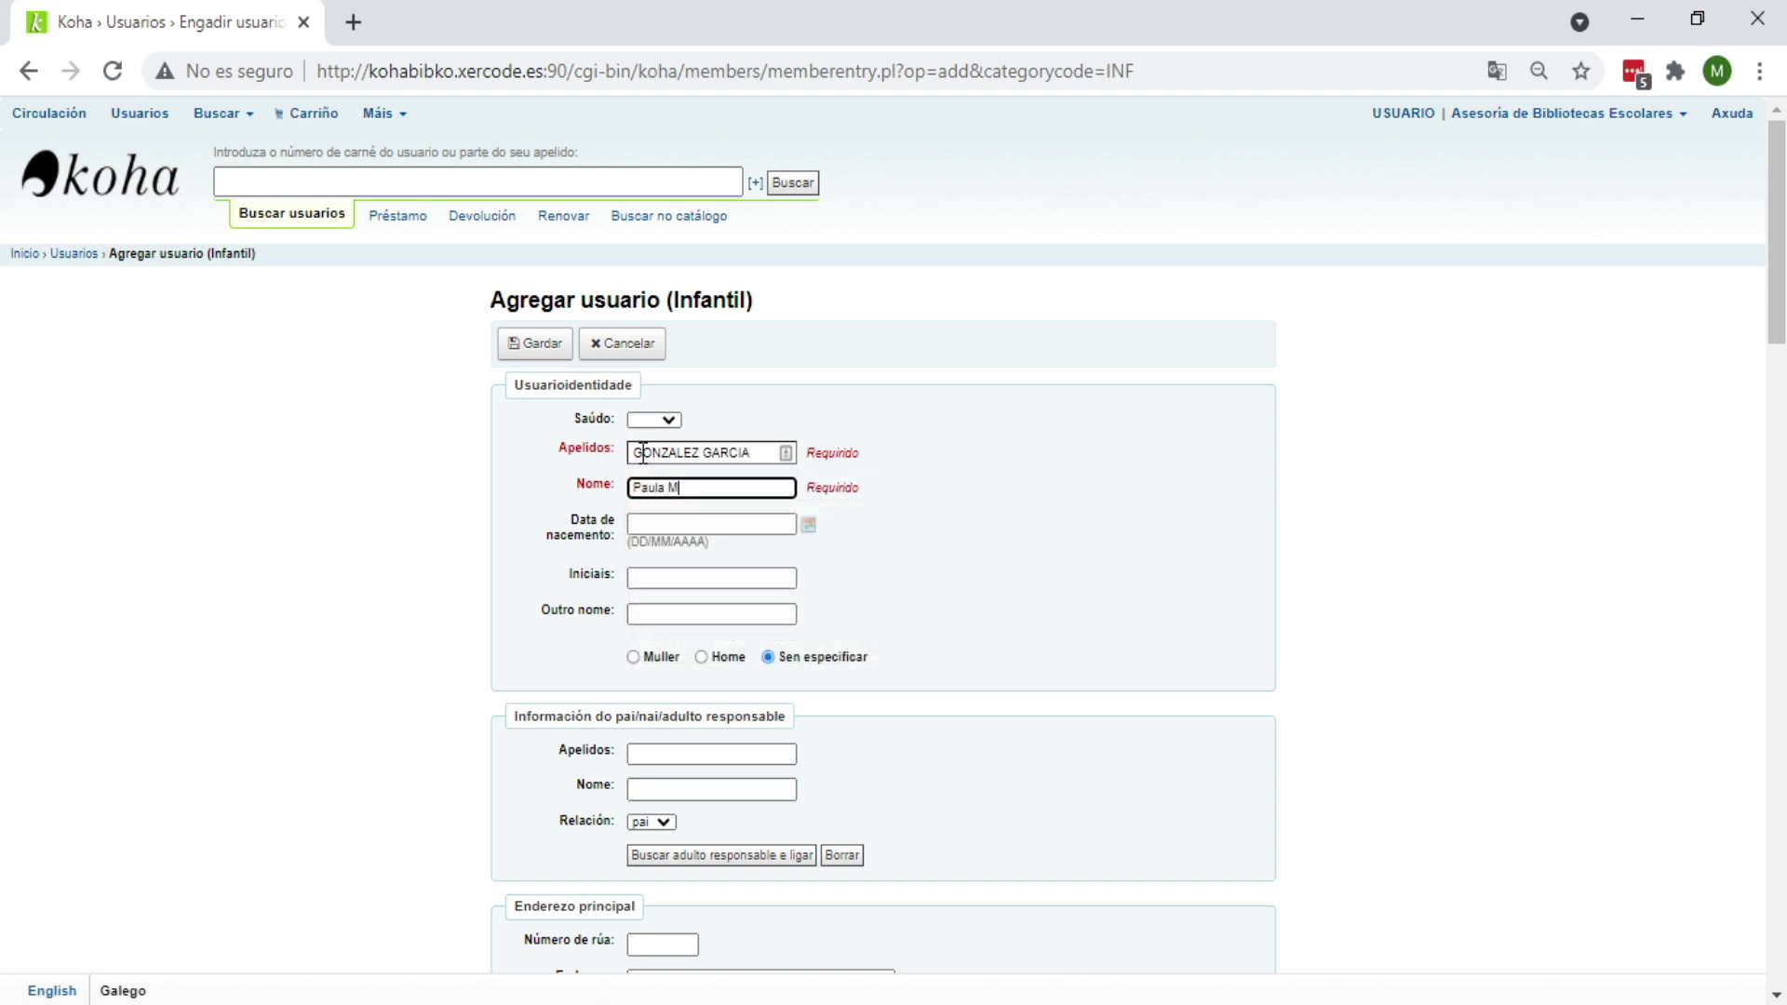
Step: Set the birth date to 15 September 2016 with the calendar
left_click(810, 525)
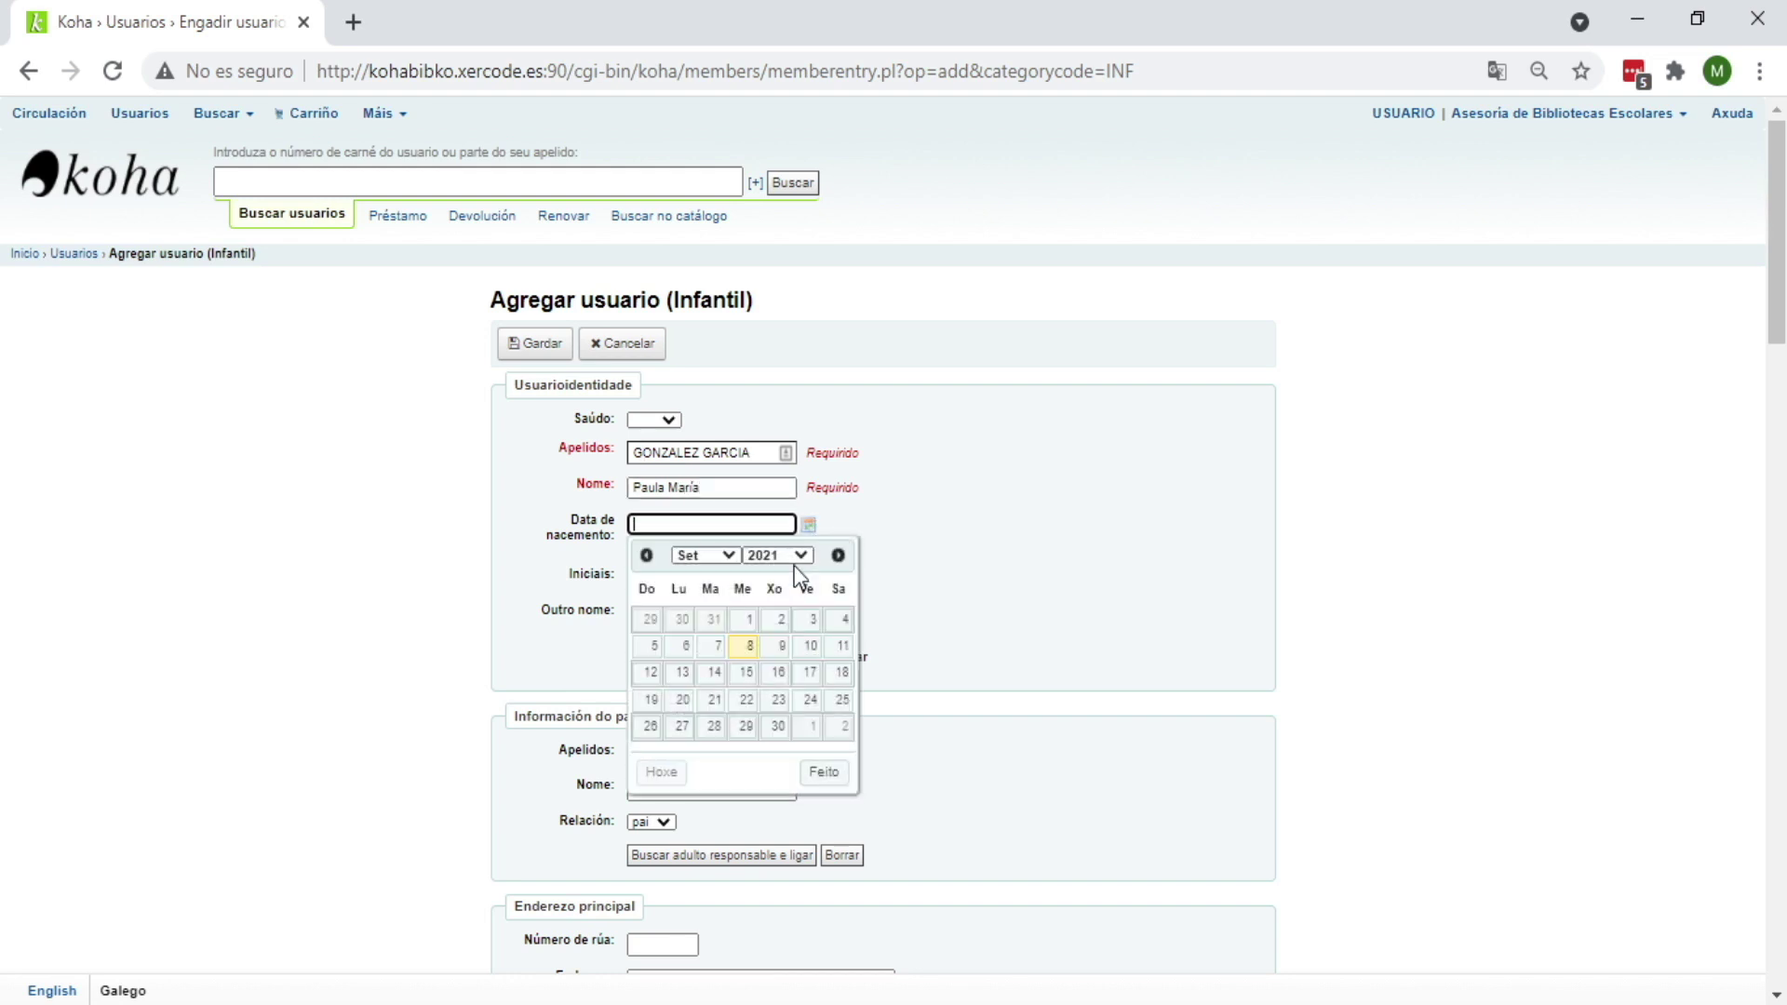
left_click(799, 555)
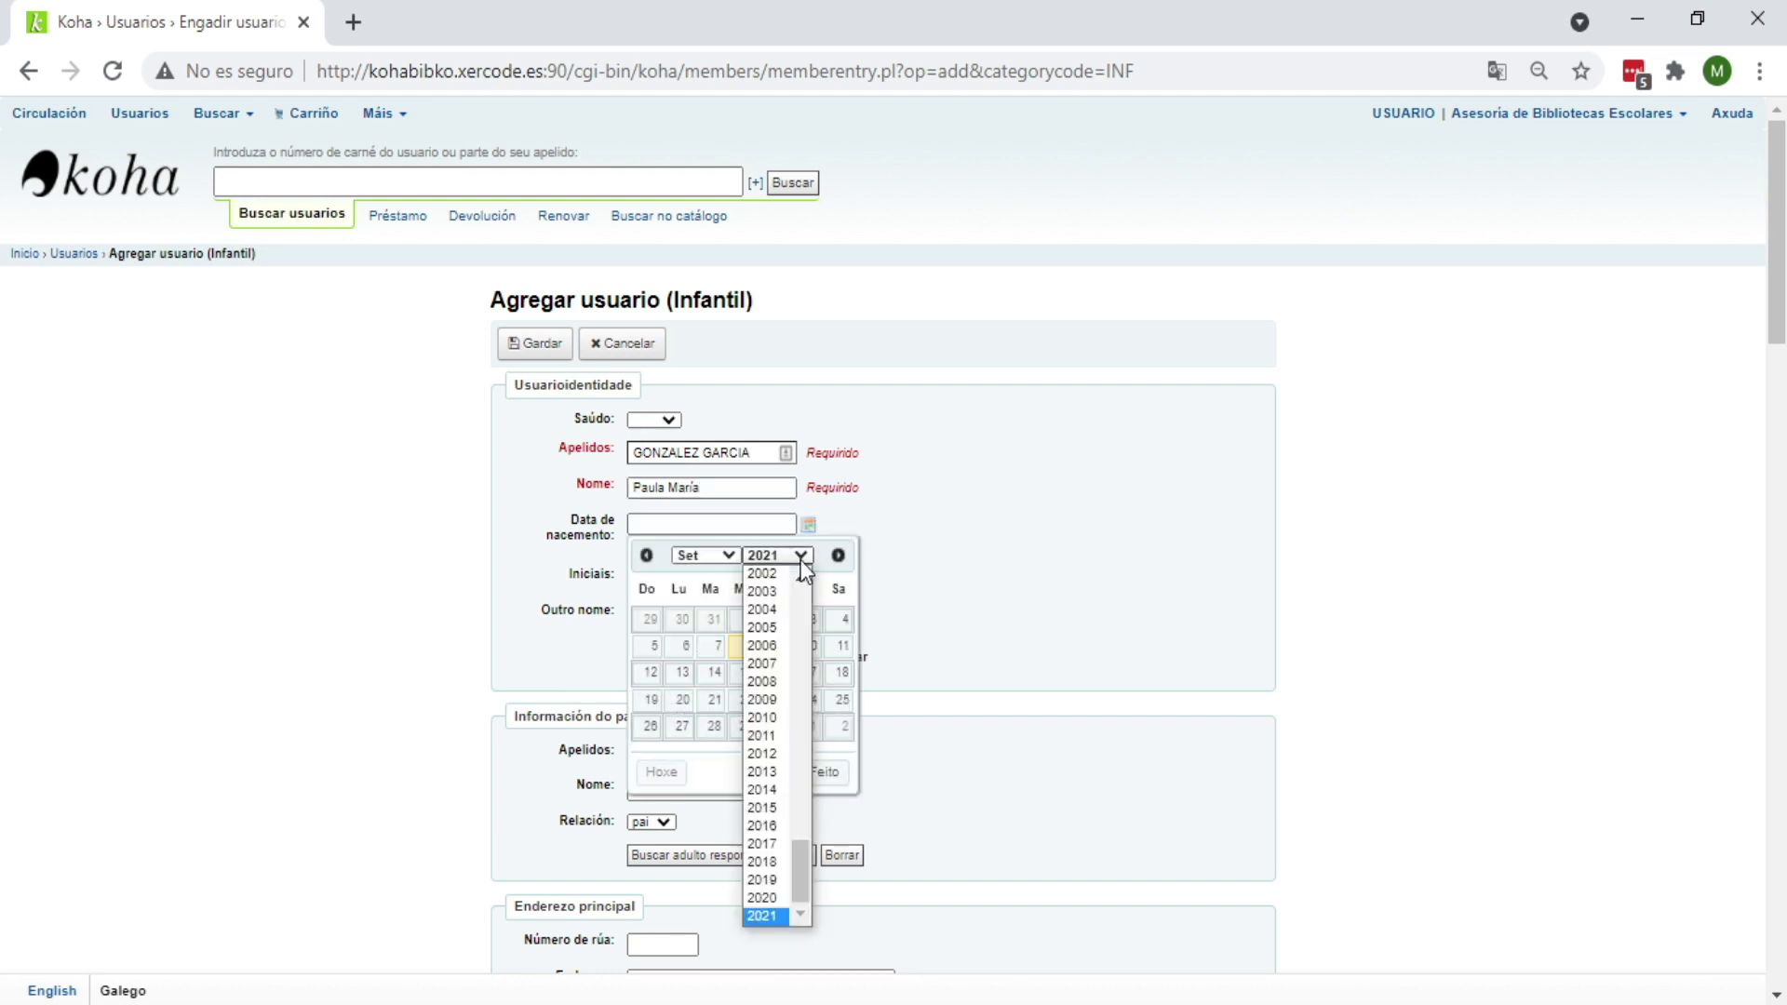
left_click(781, 828)
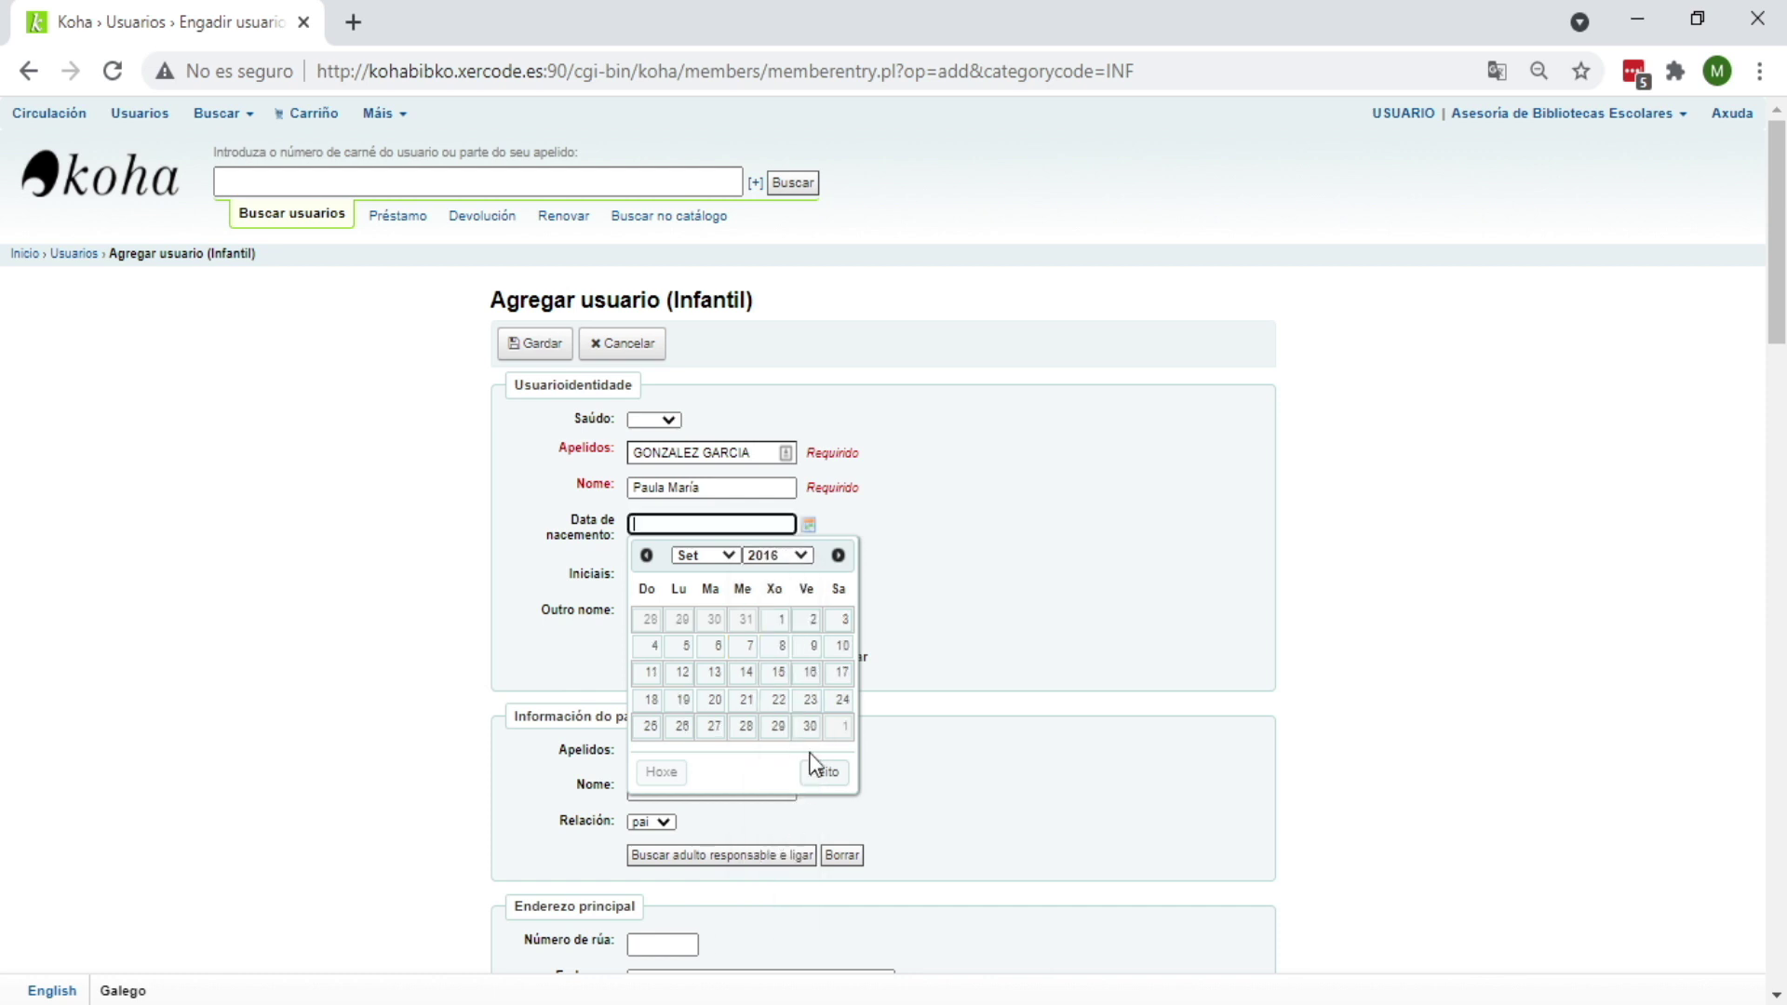
left_click(778, 672)
scroll(1085, 619, "down", 3)
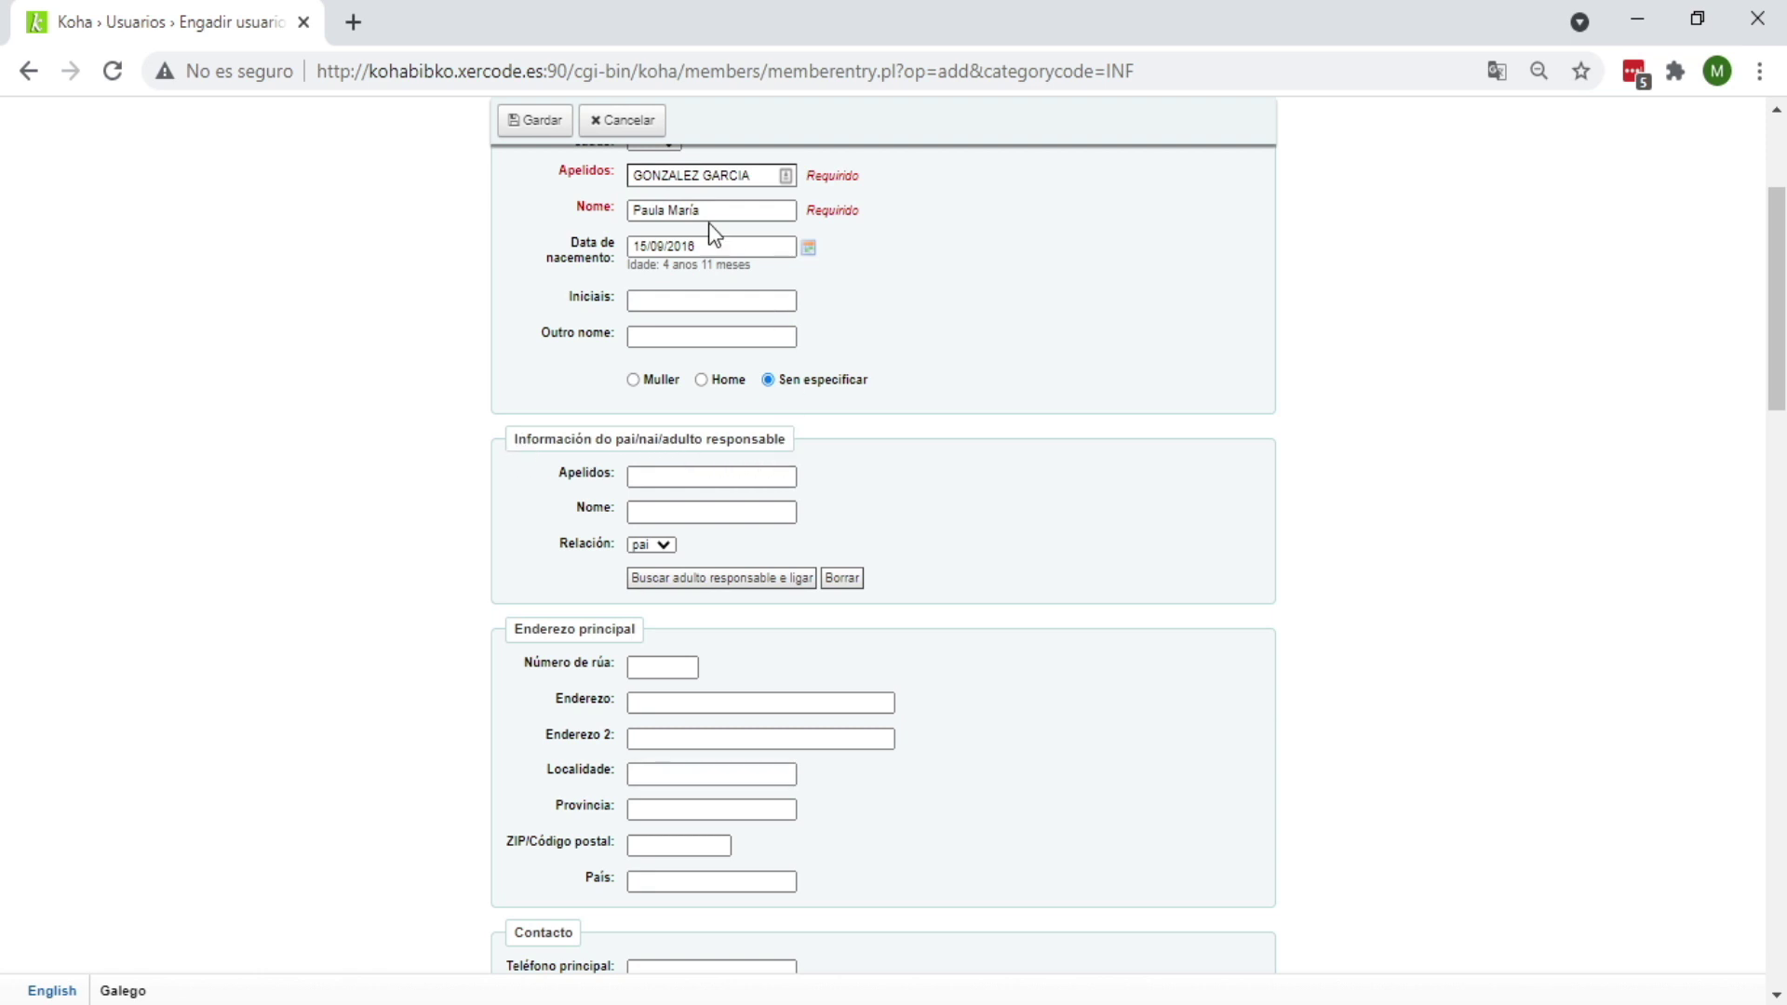
left_click(654, 480)
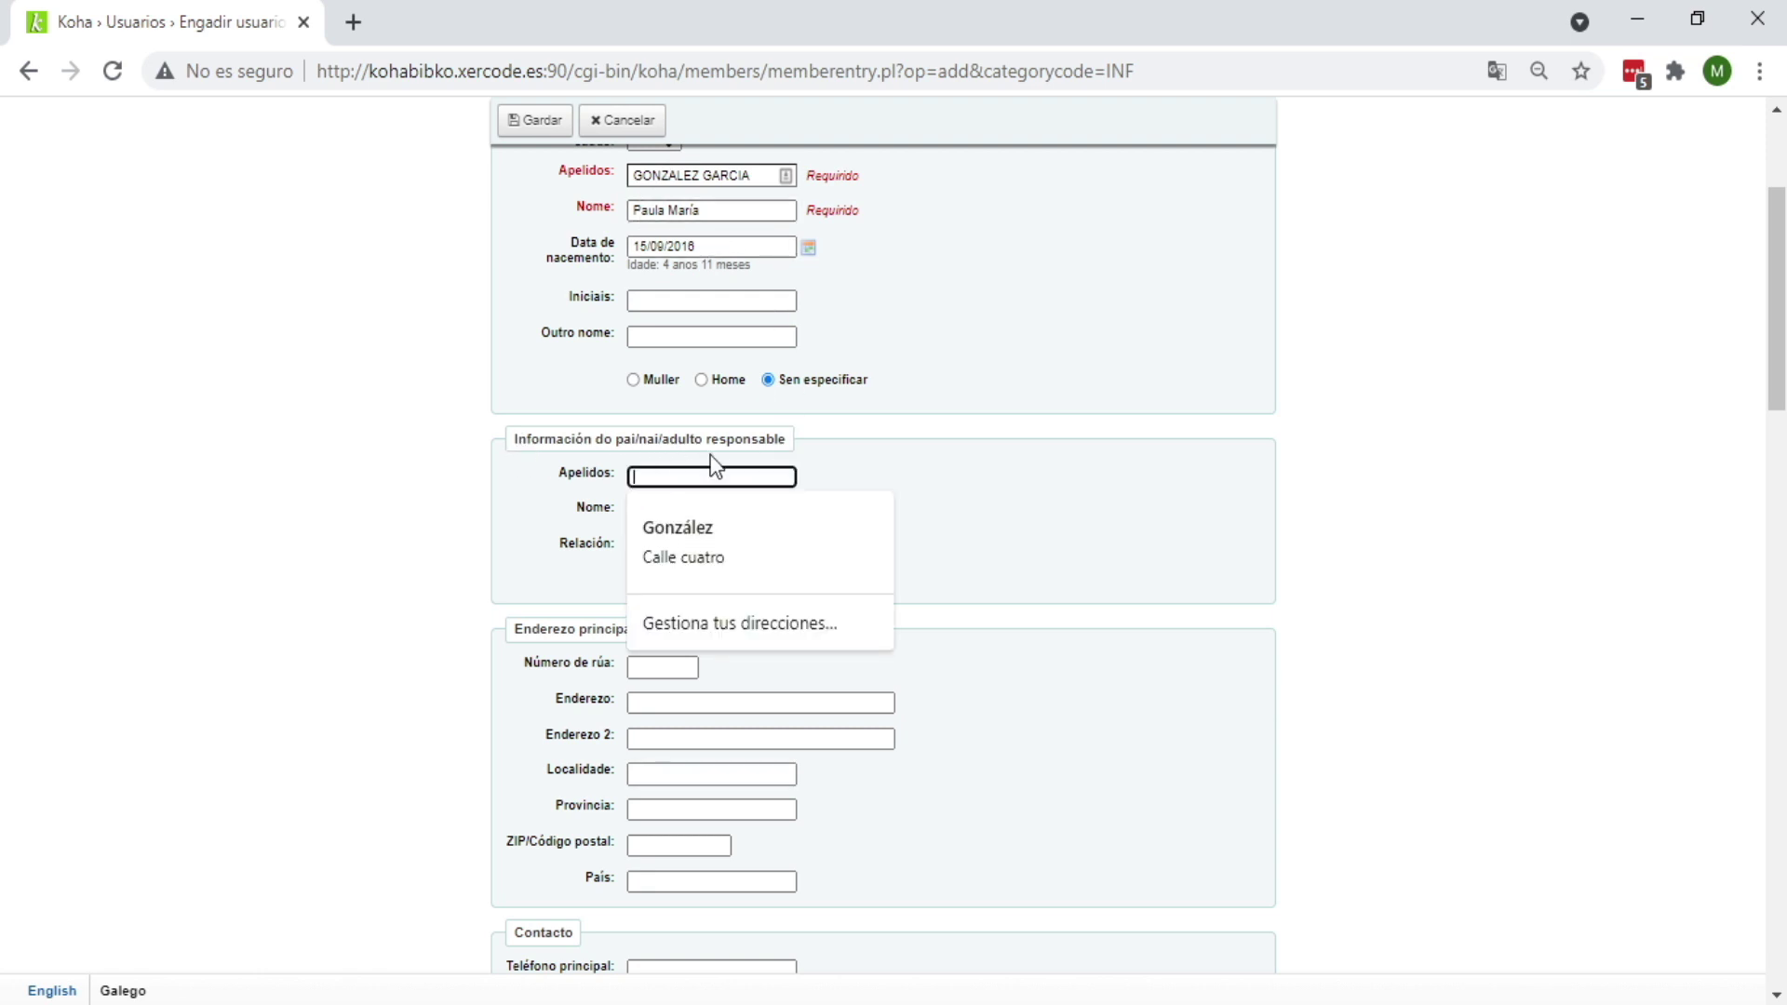
key("Escape")
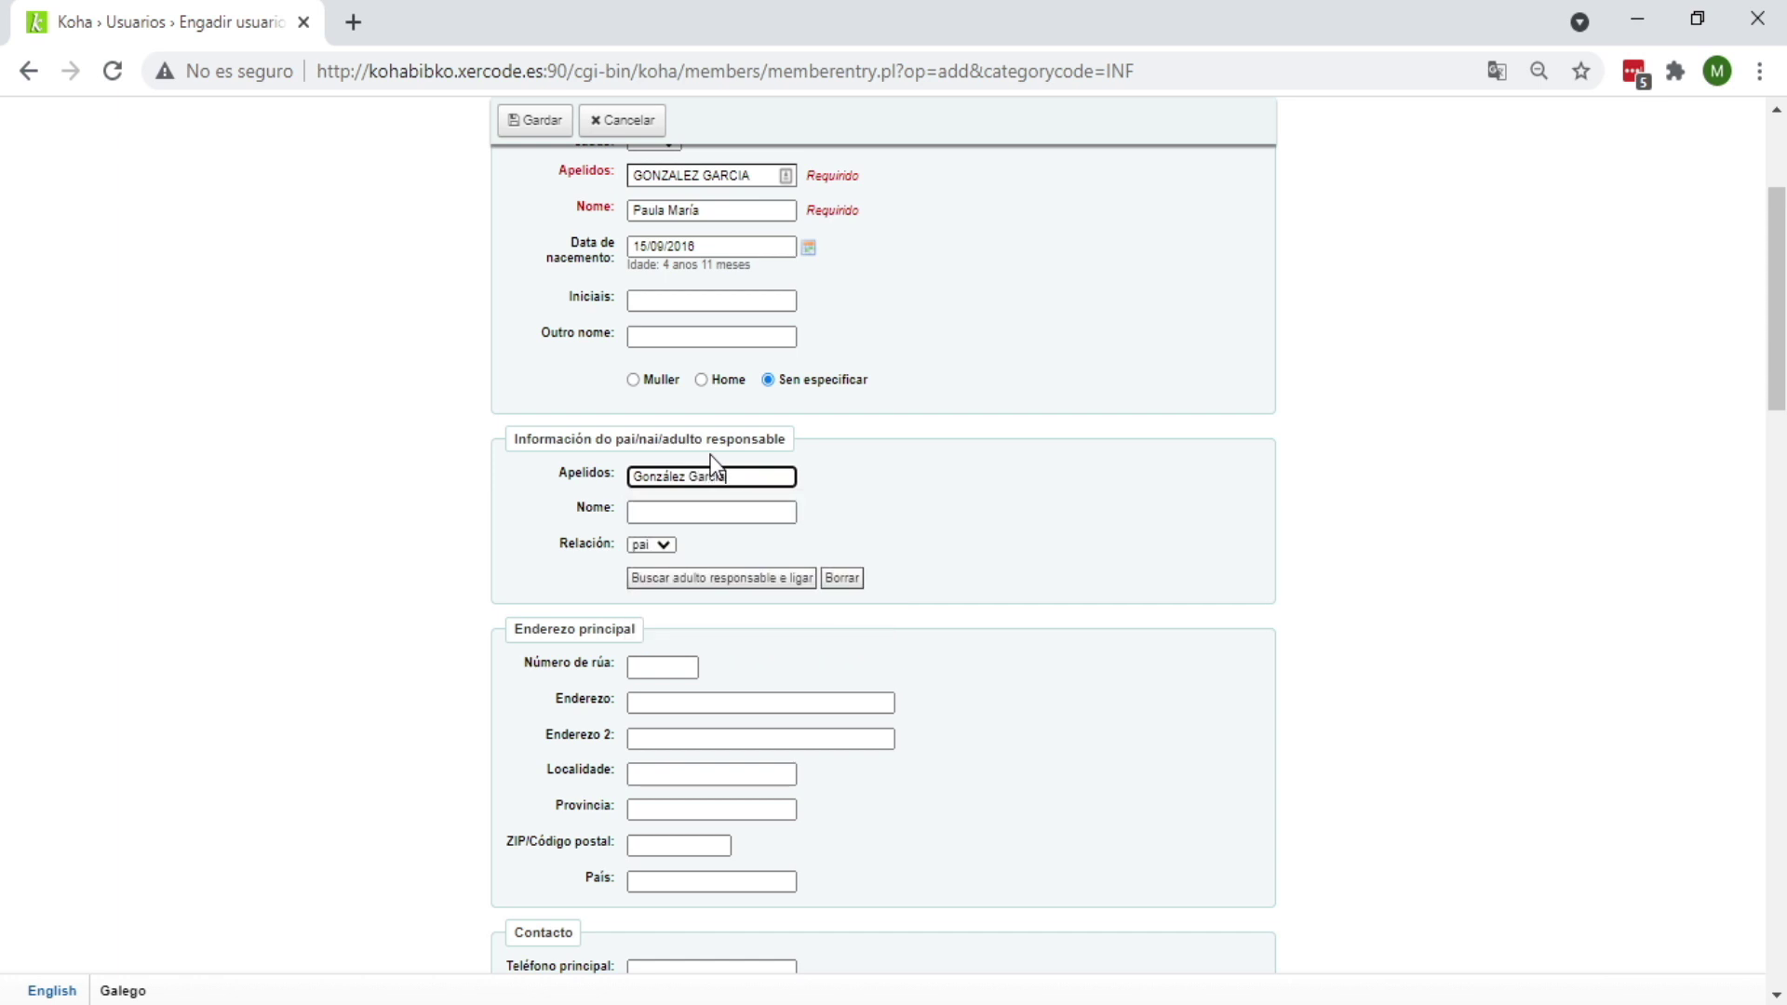
left_click(733, 510)
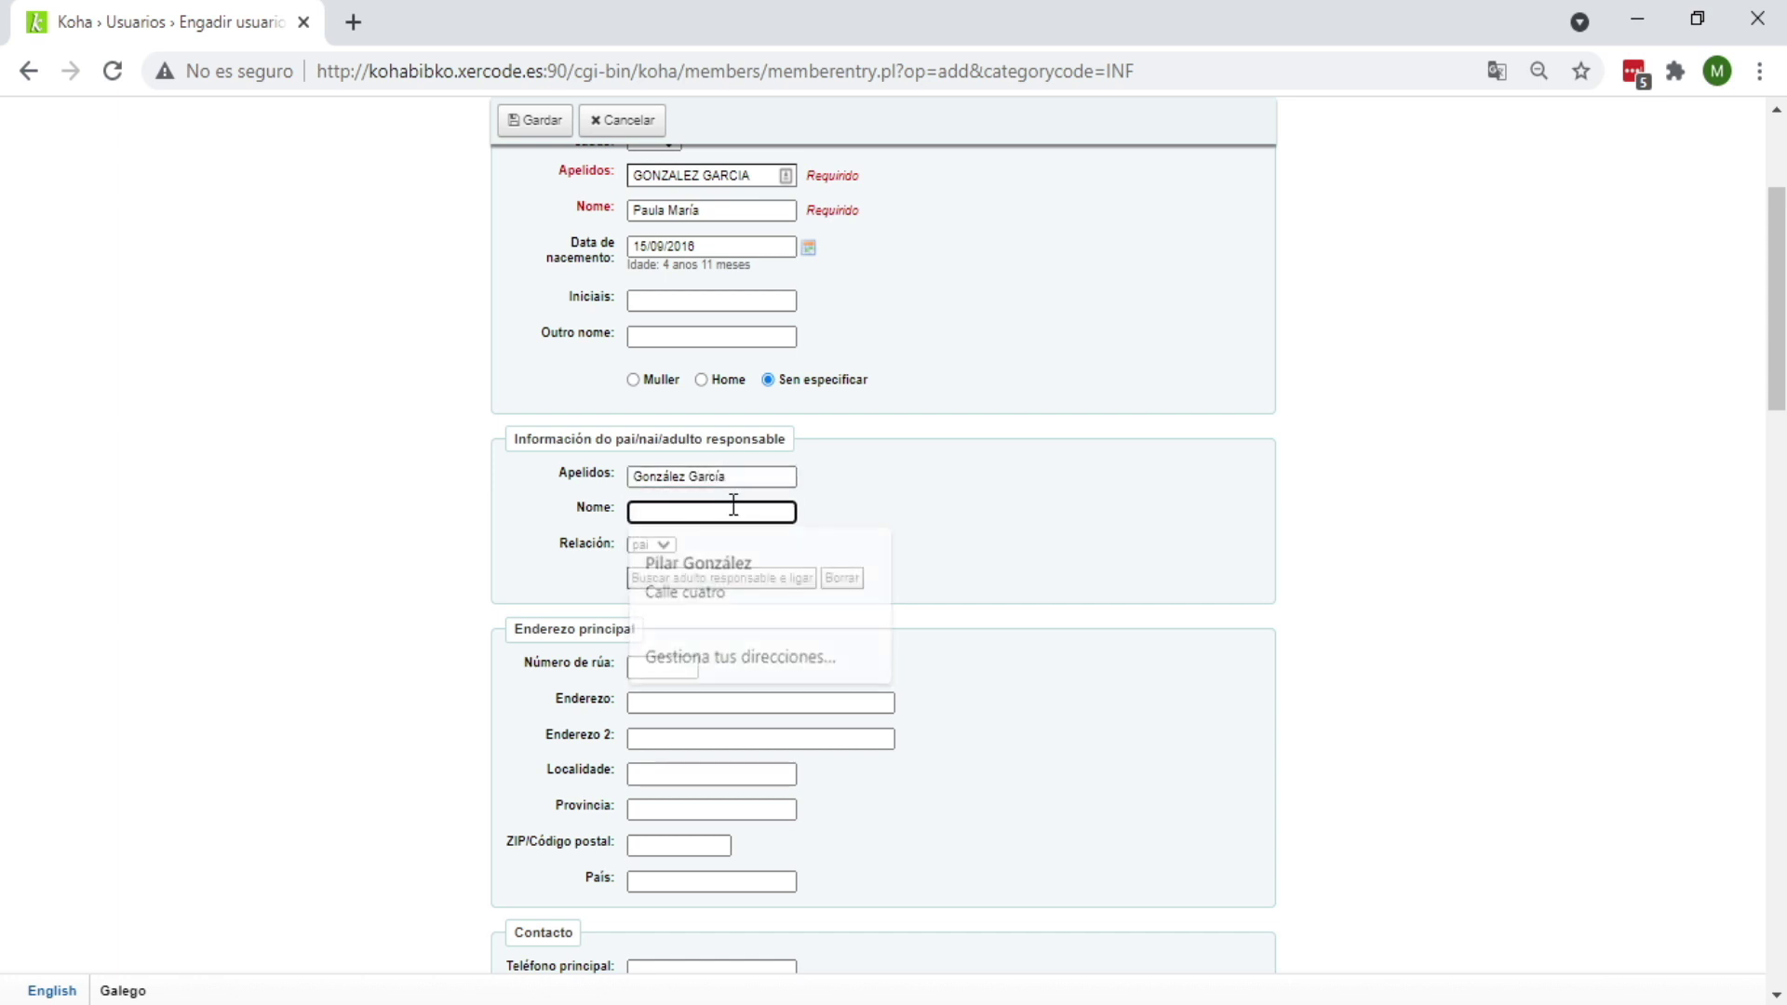
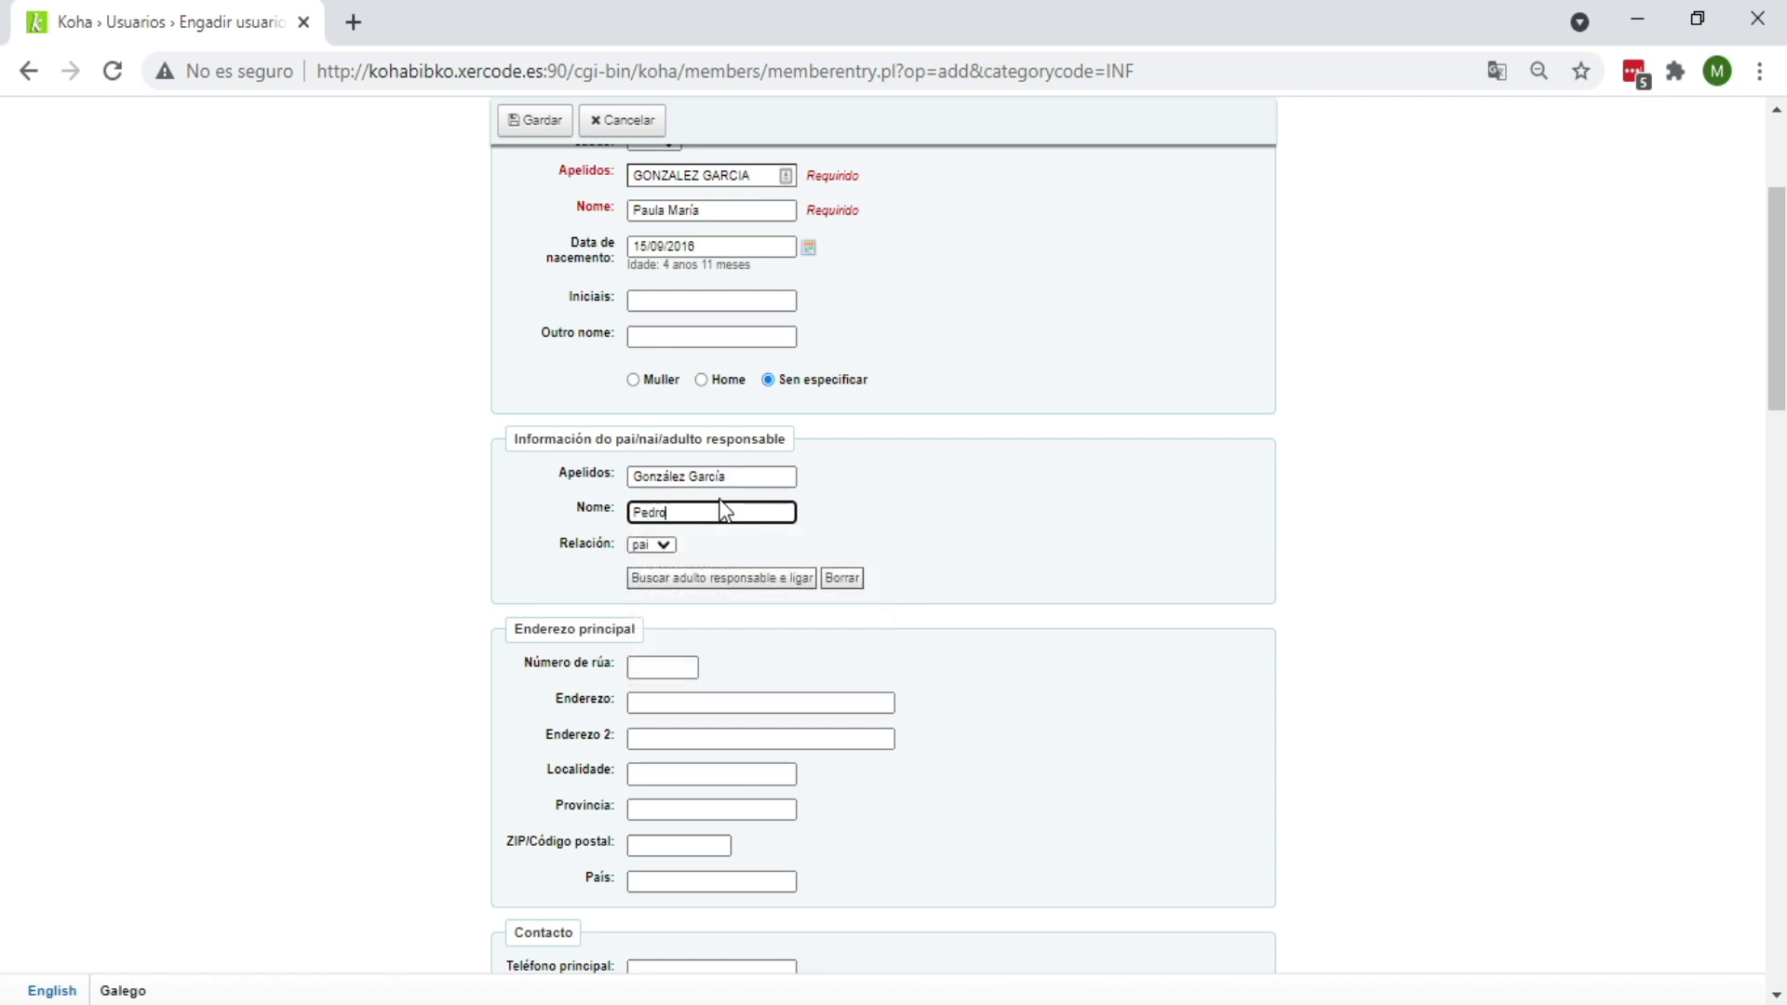
left_click(944, 659)
scroll(986, 656, "down", 3)
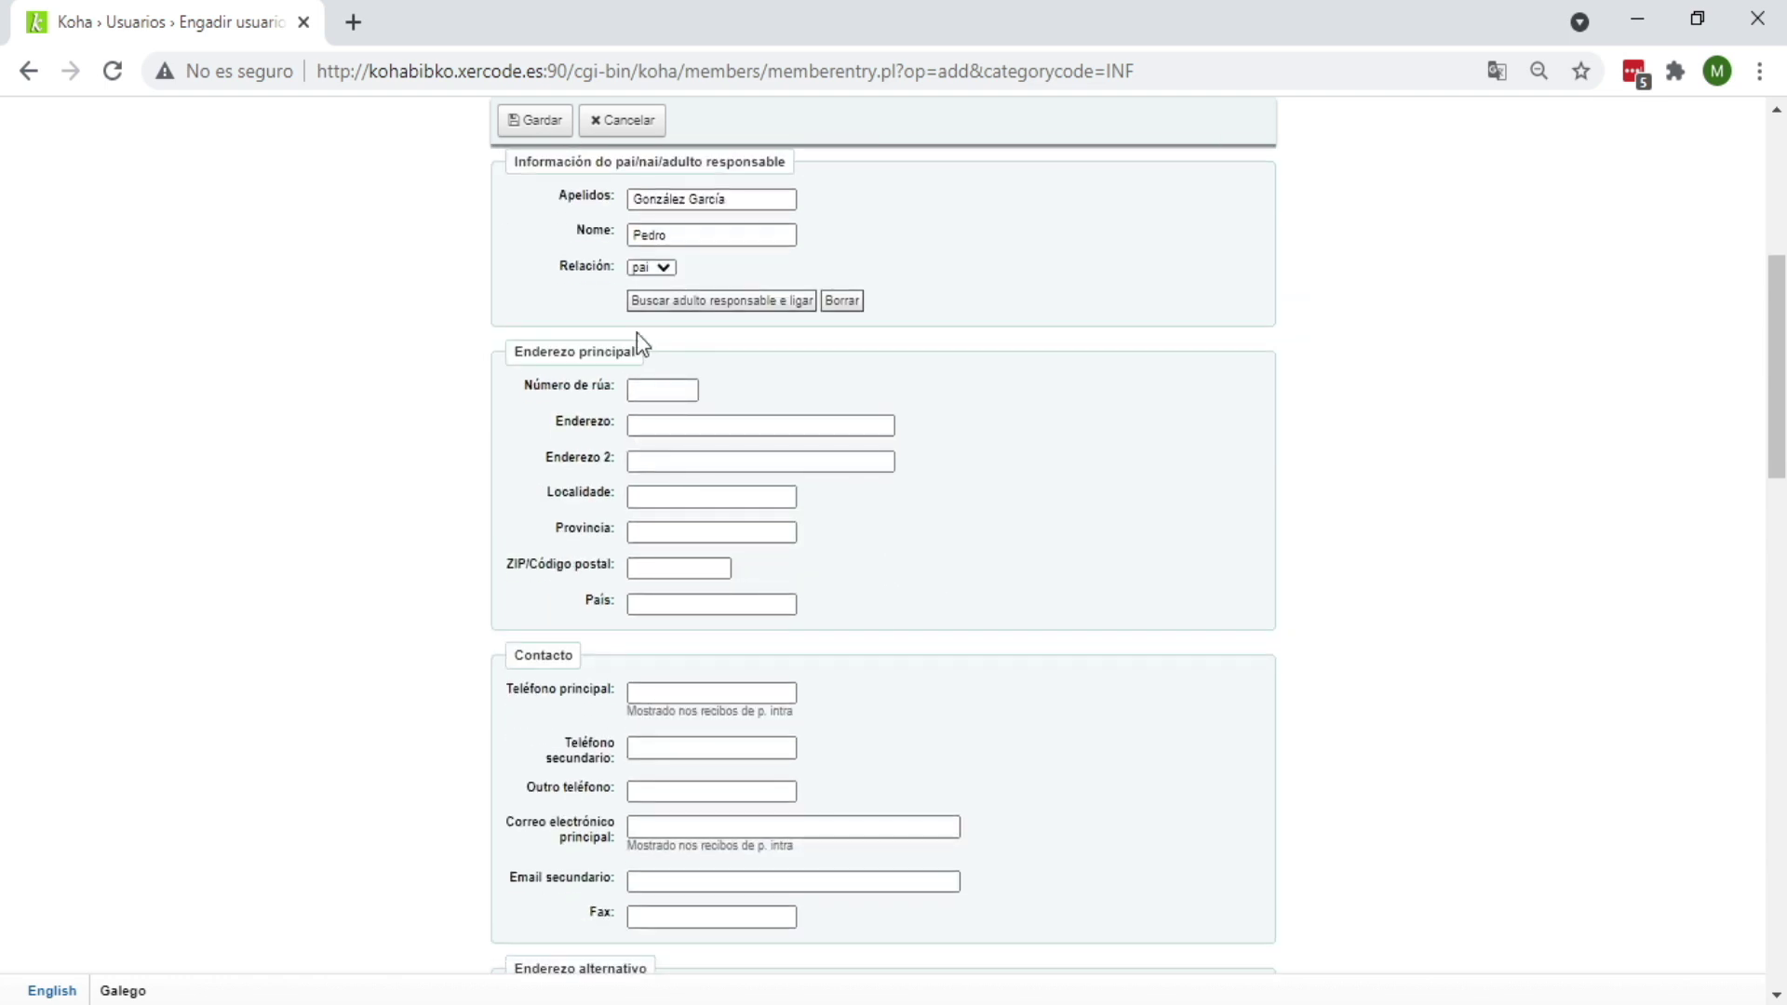
left_click(651, 390)
type("11")
left_click(639, 425)
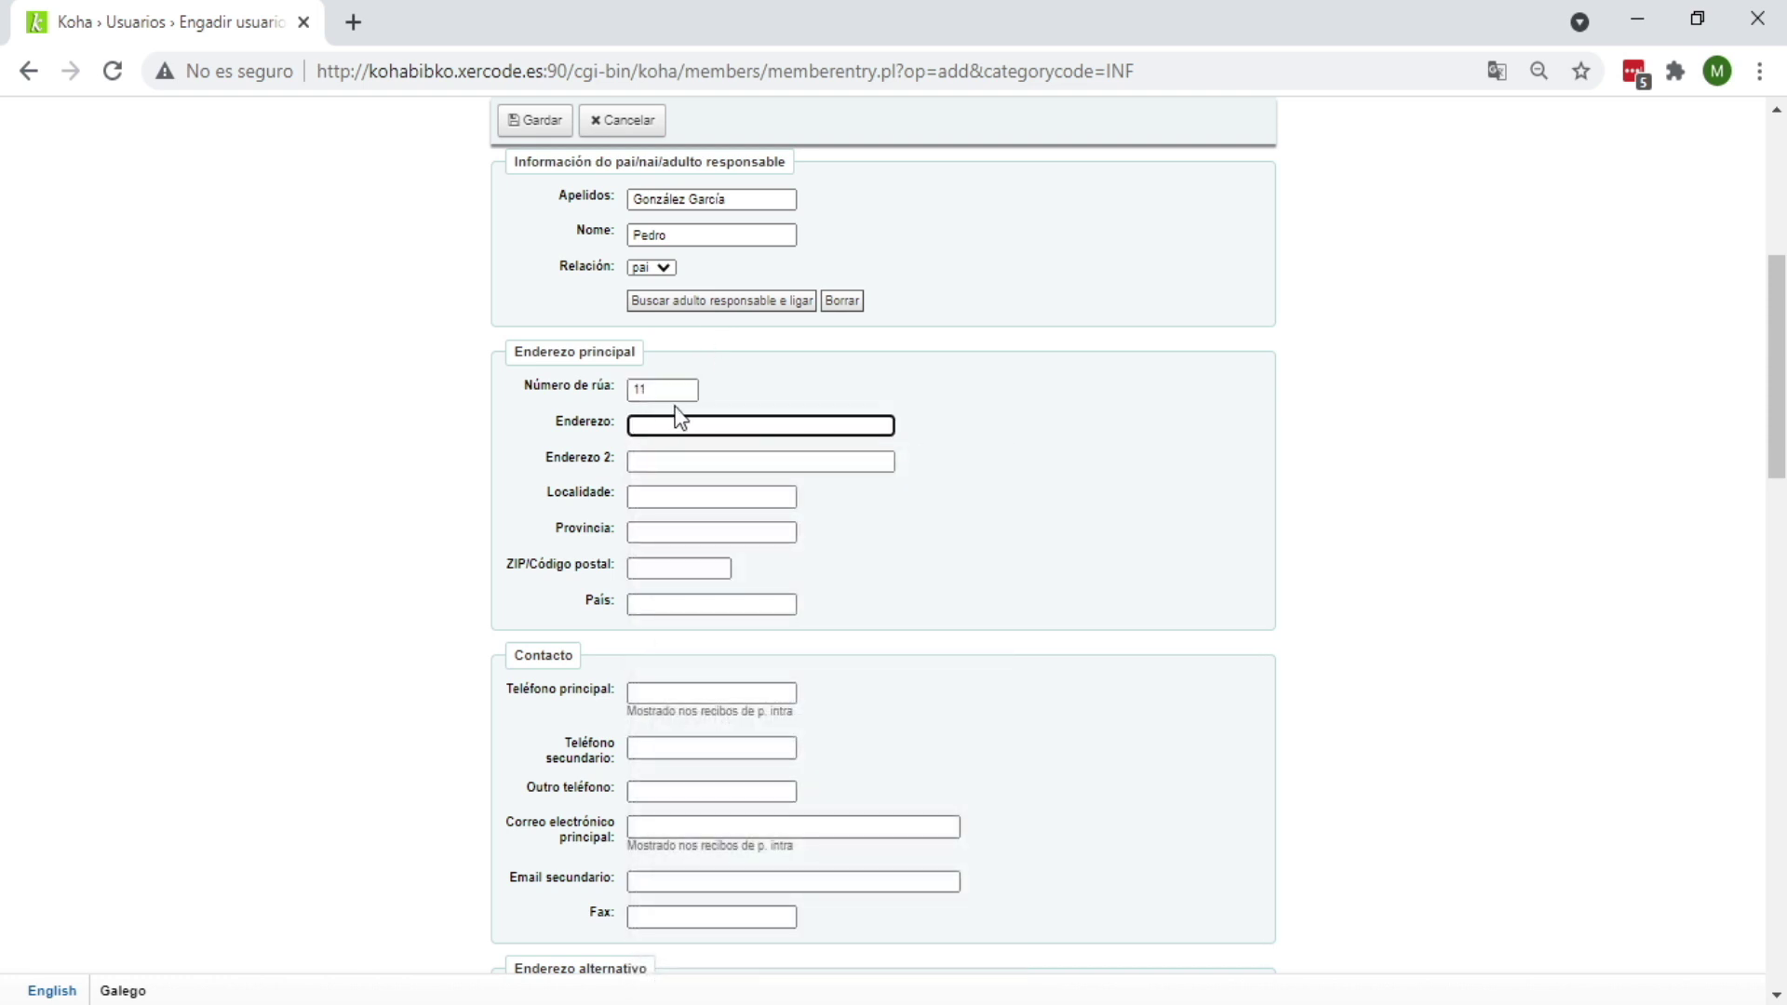
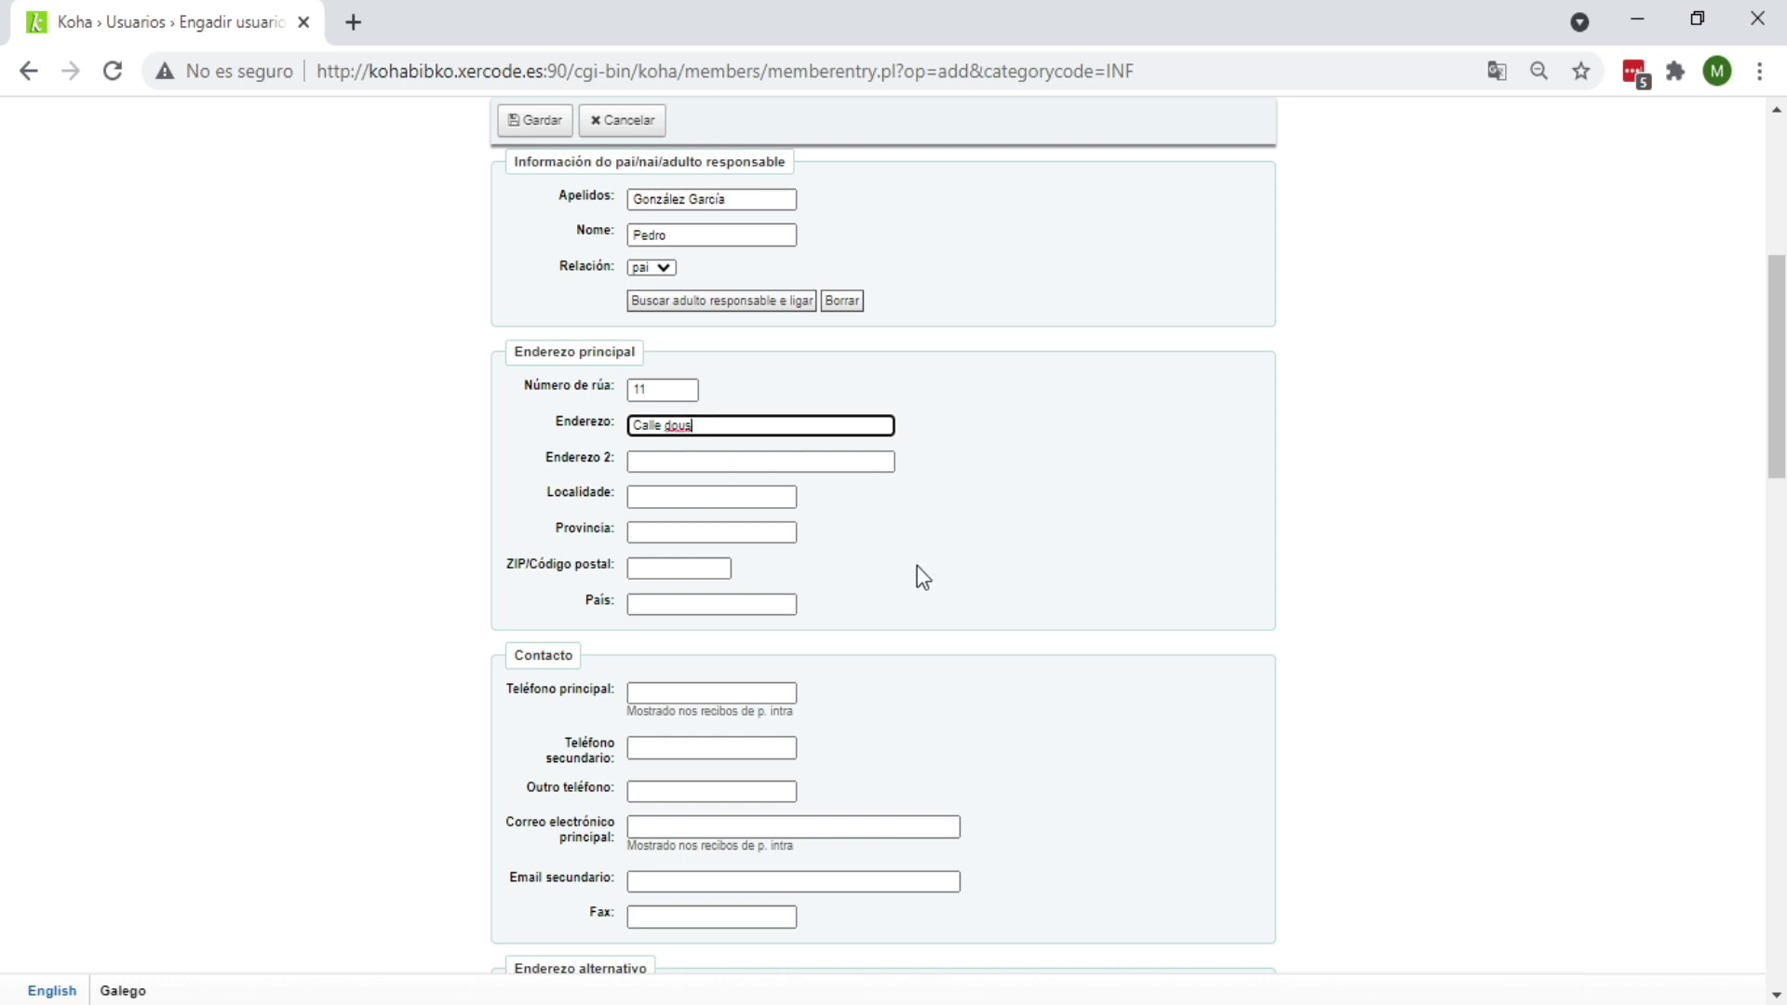
left_click(936, 568)
scroll(936, 568, "down", 1)
Step: Fill in locality Ourense, province Ourense and postal code 32002
left_click(679, 358)
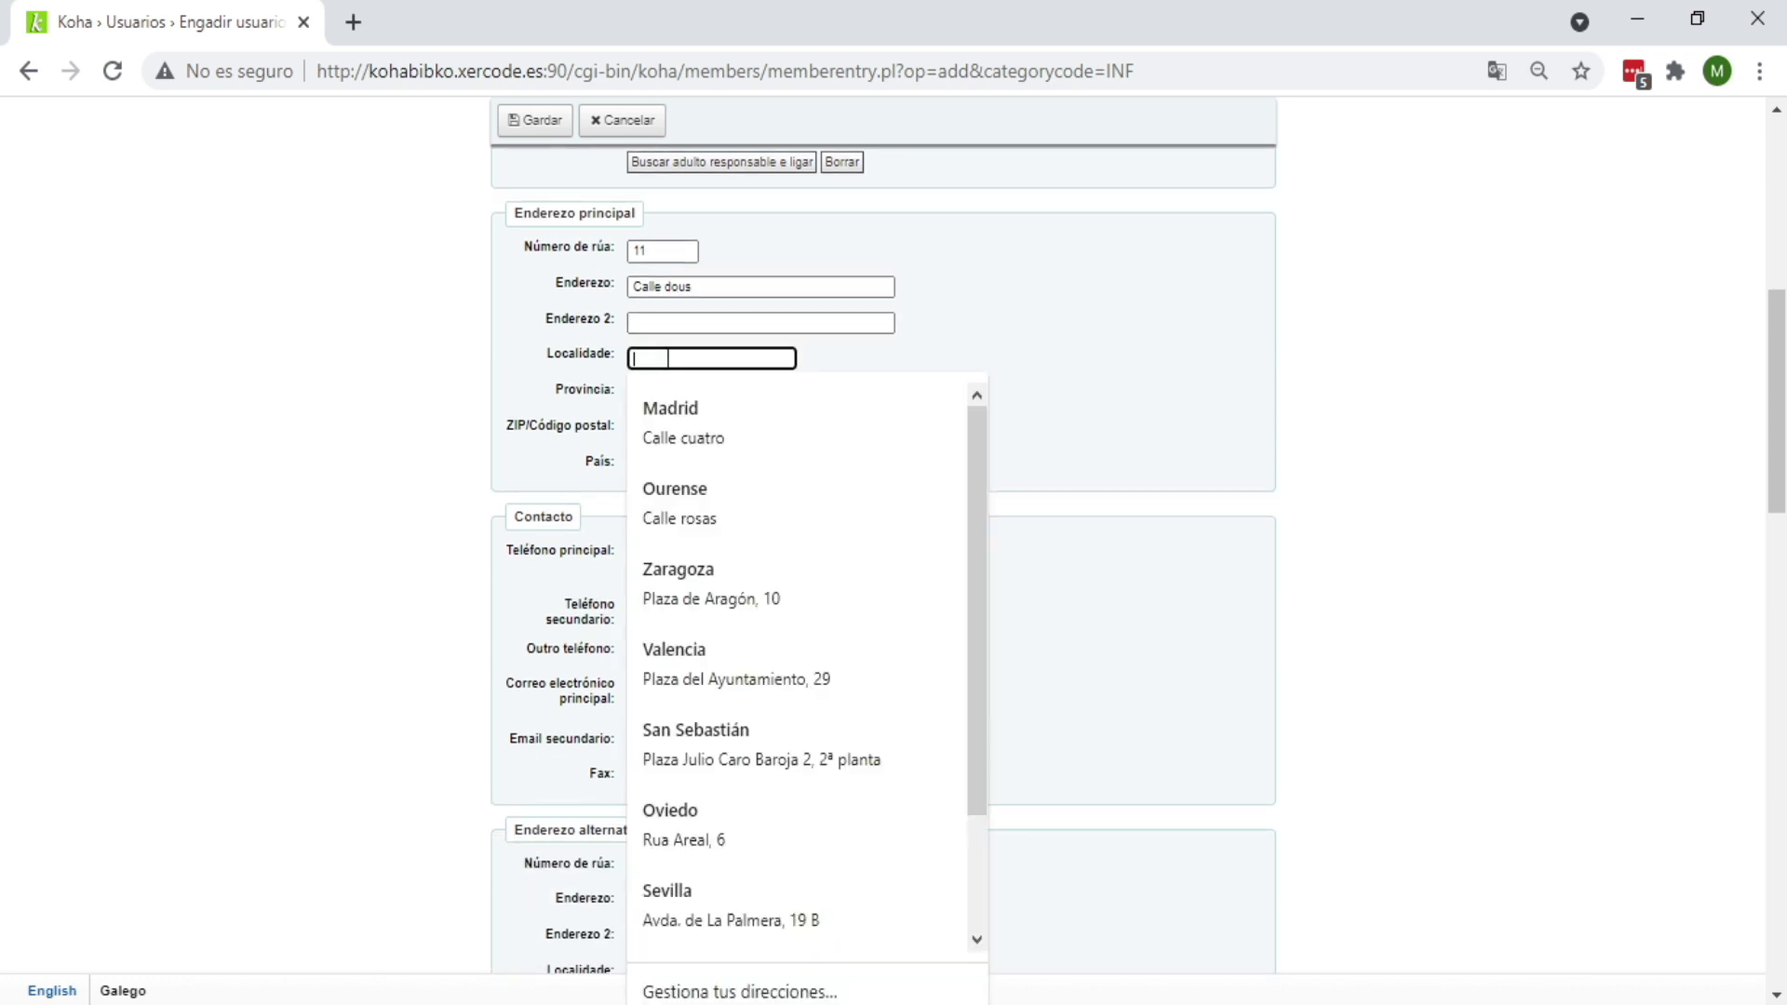
key("Escape")
type("Ourense")
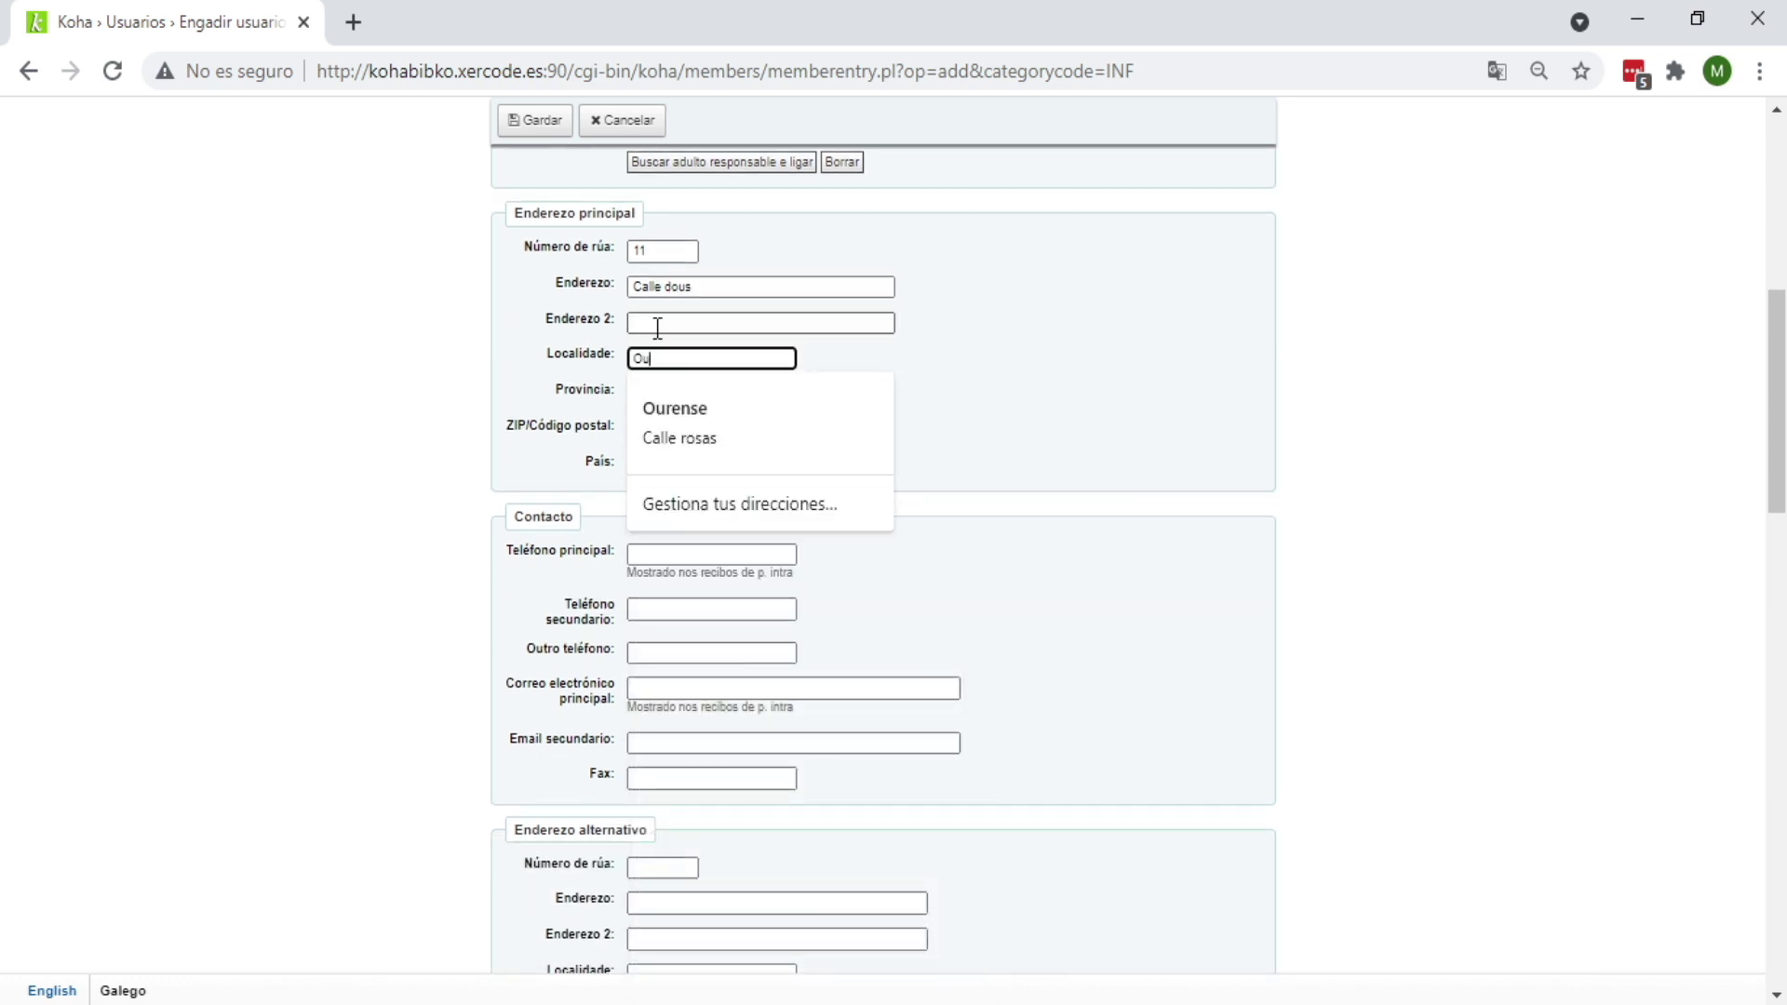
left_click(698, 393)
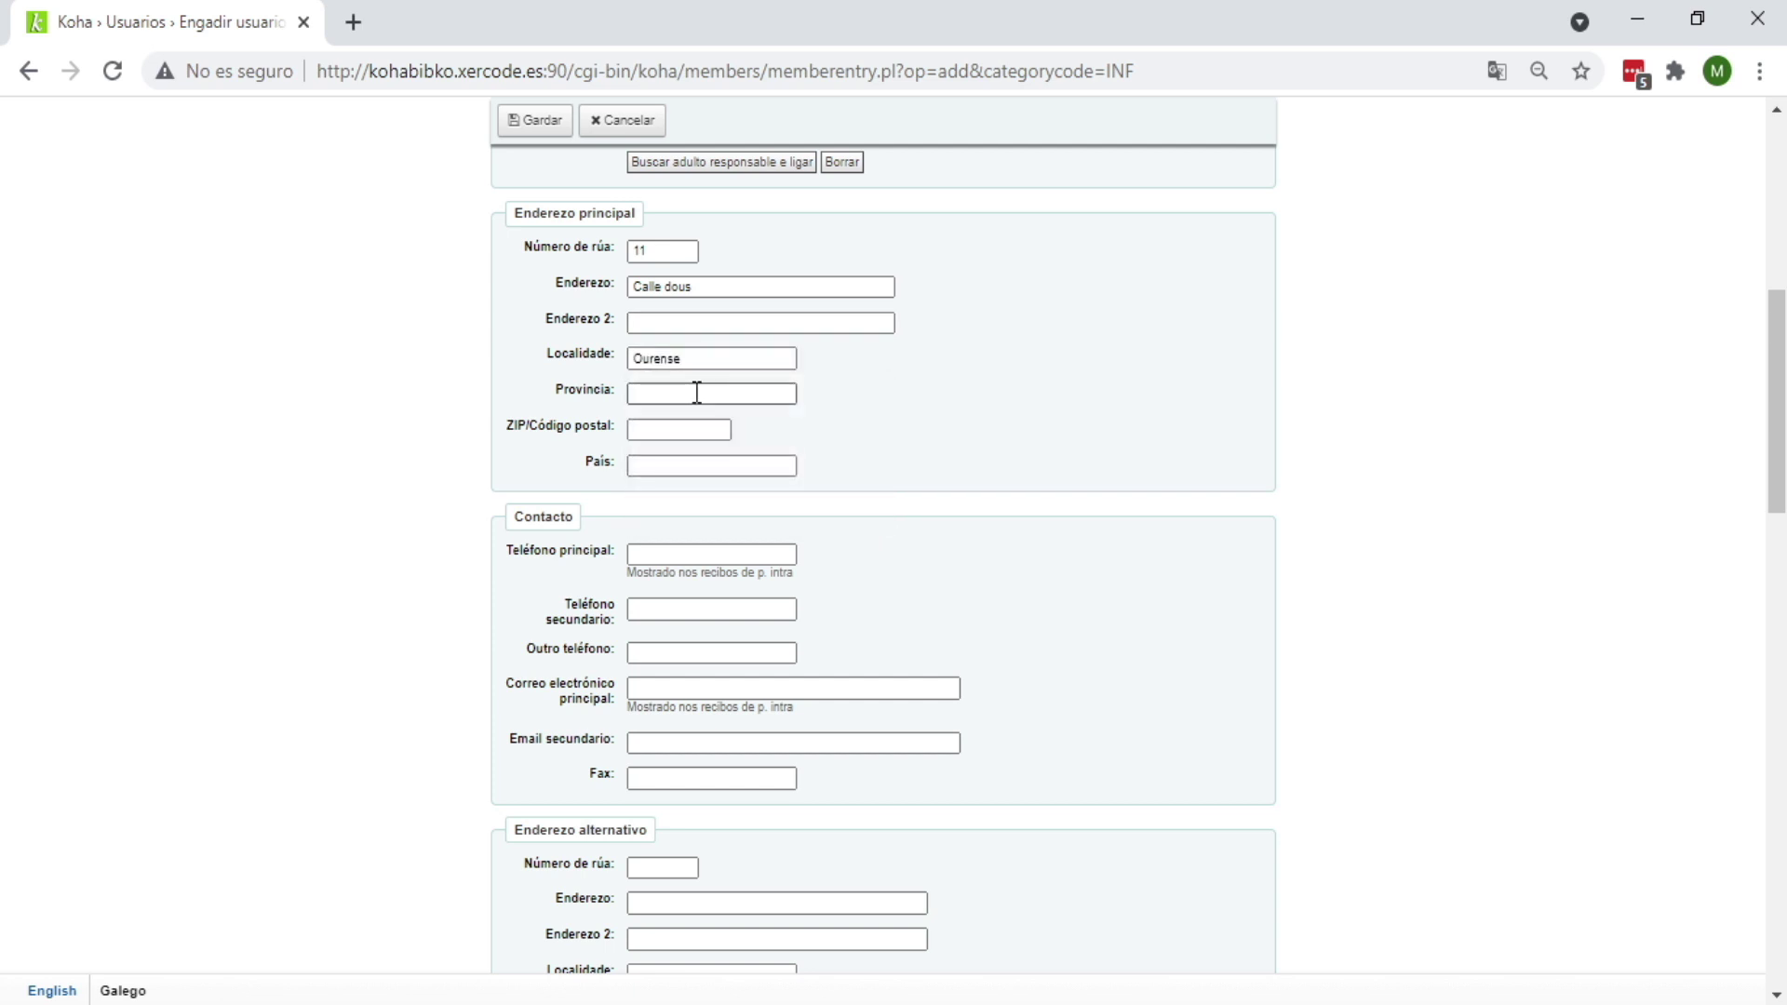
key("Escape")
type("Ourense")
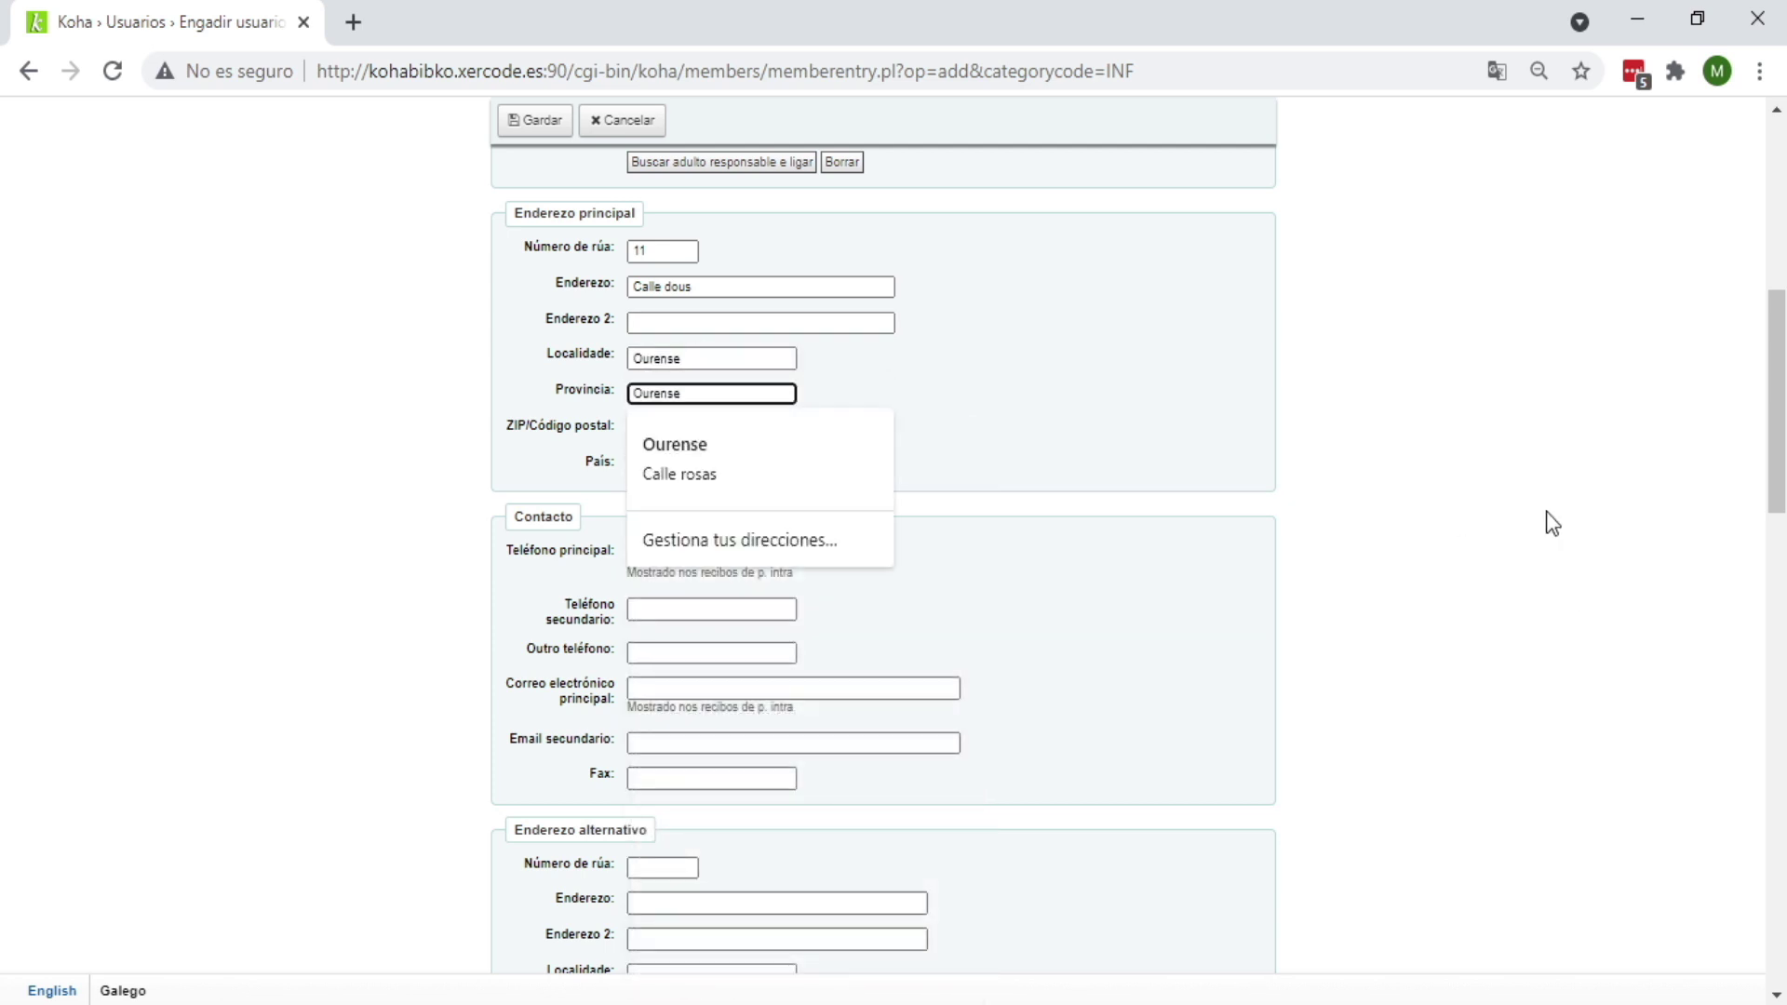
key("Tab")
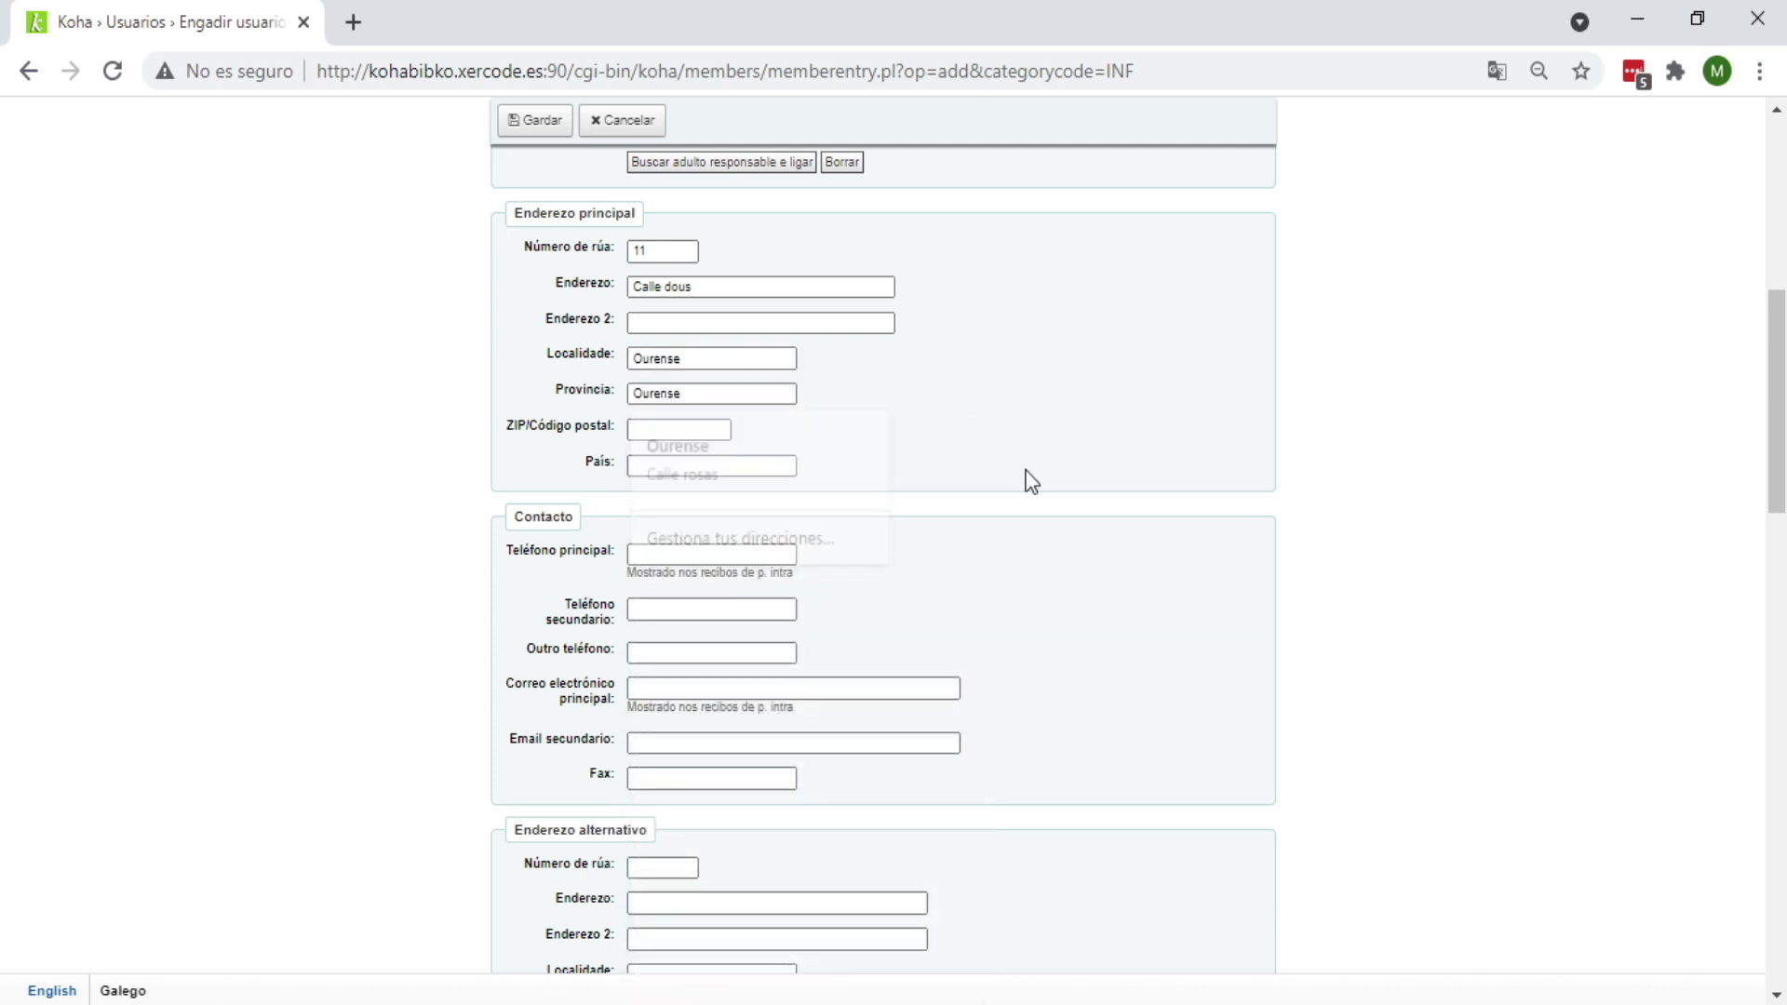
left_click(727, 429)
key("Escape")
left_click(724, 429)
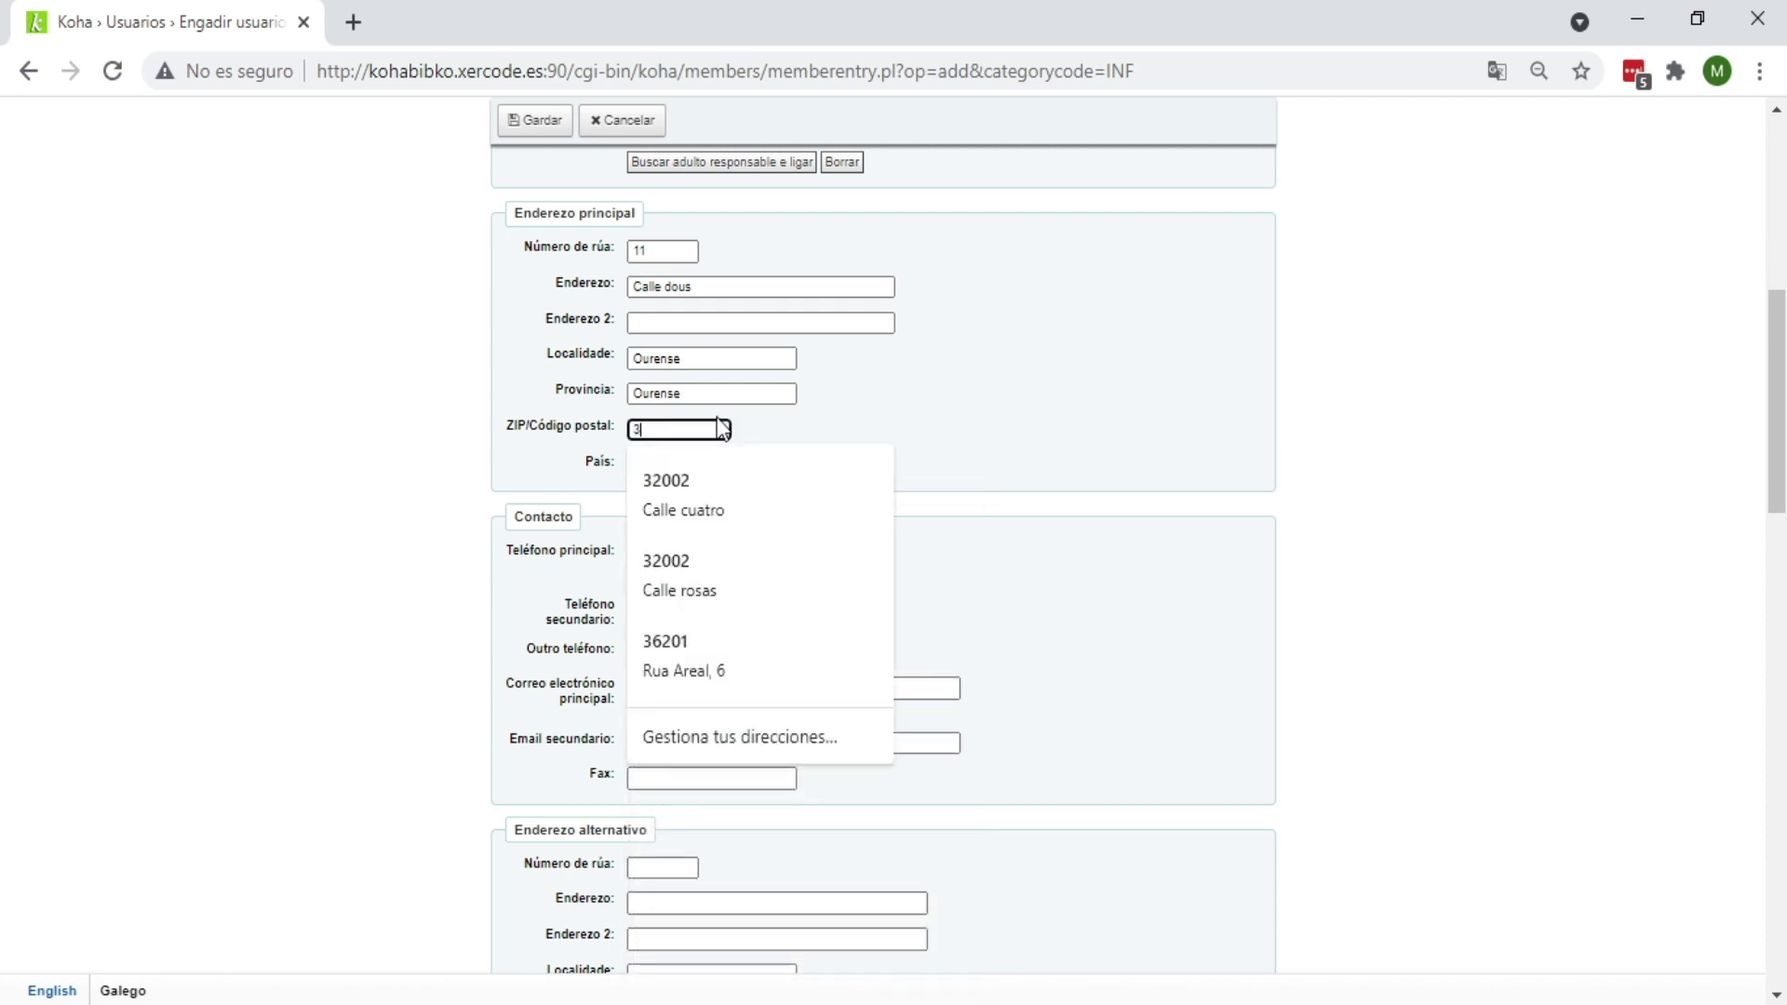
type("32002")
key("Tab")
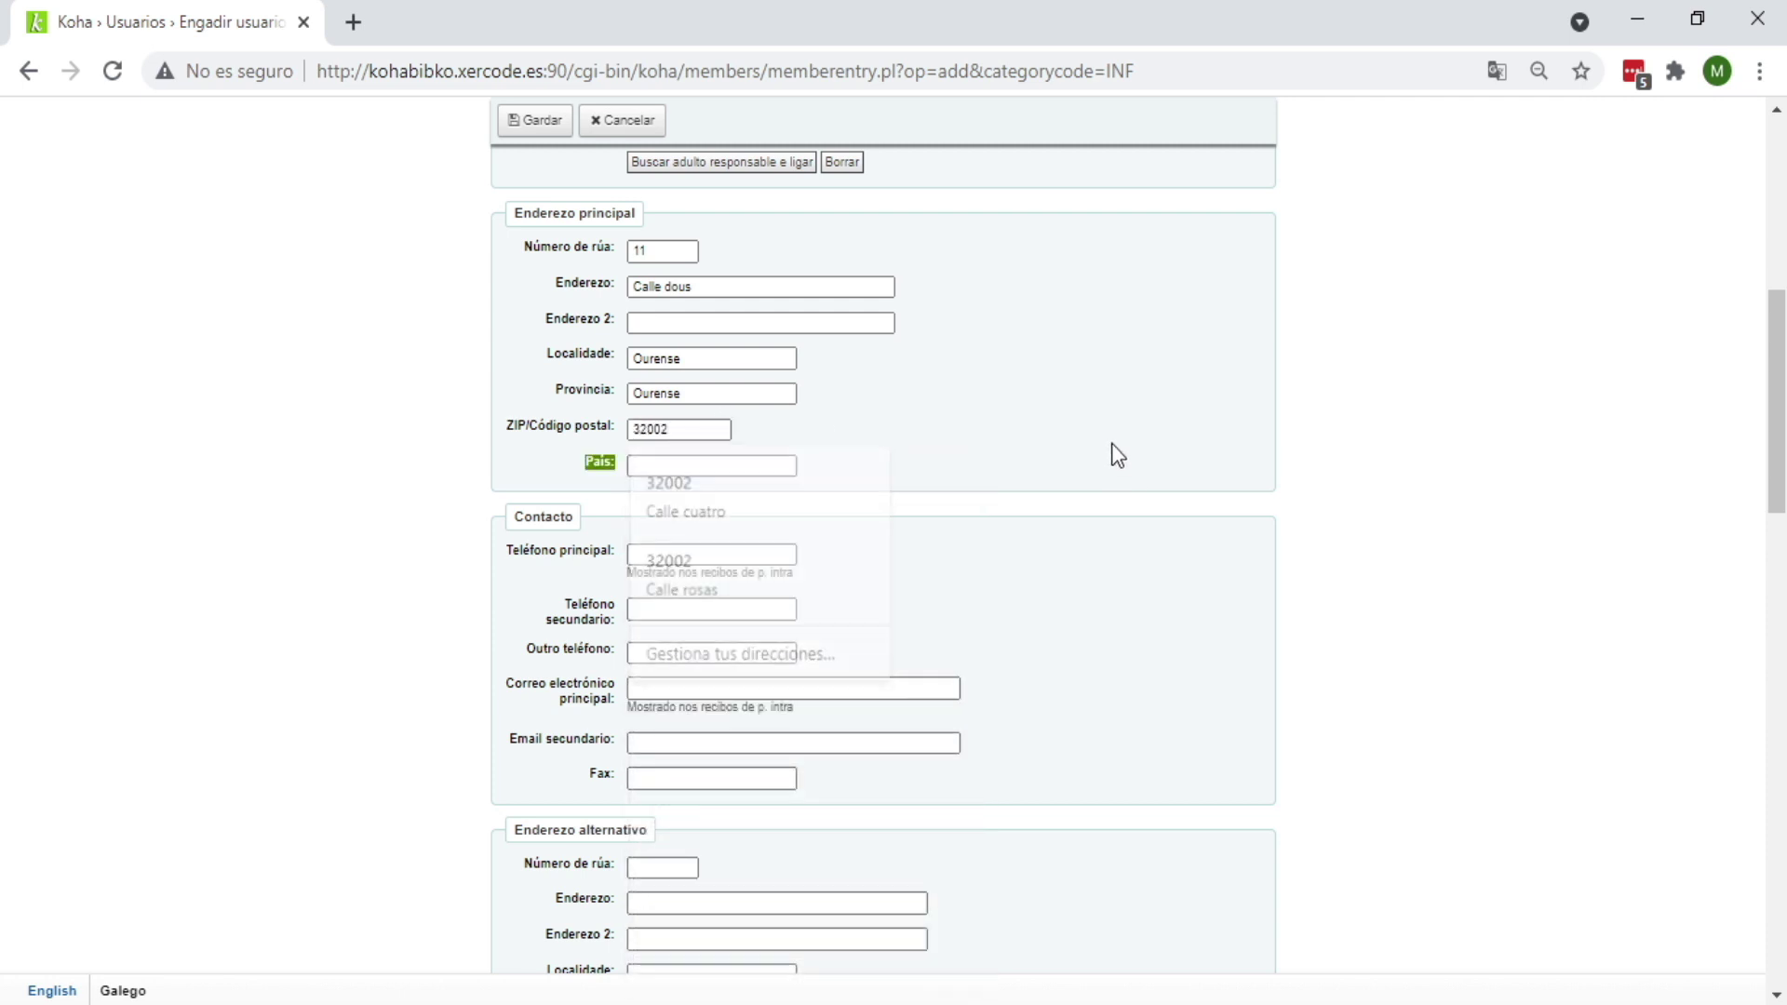
scroll(1148, 588, "down", 7)
Step: Enter Curso e grupo '6° Educac. Infanc' and the child's DNI number in additional attributes
scroll(1141, 601, "down", 10)
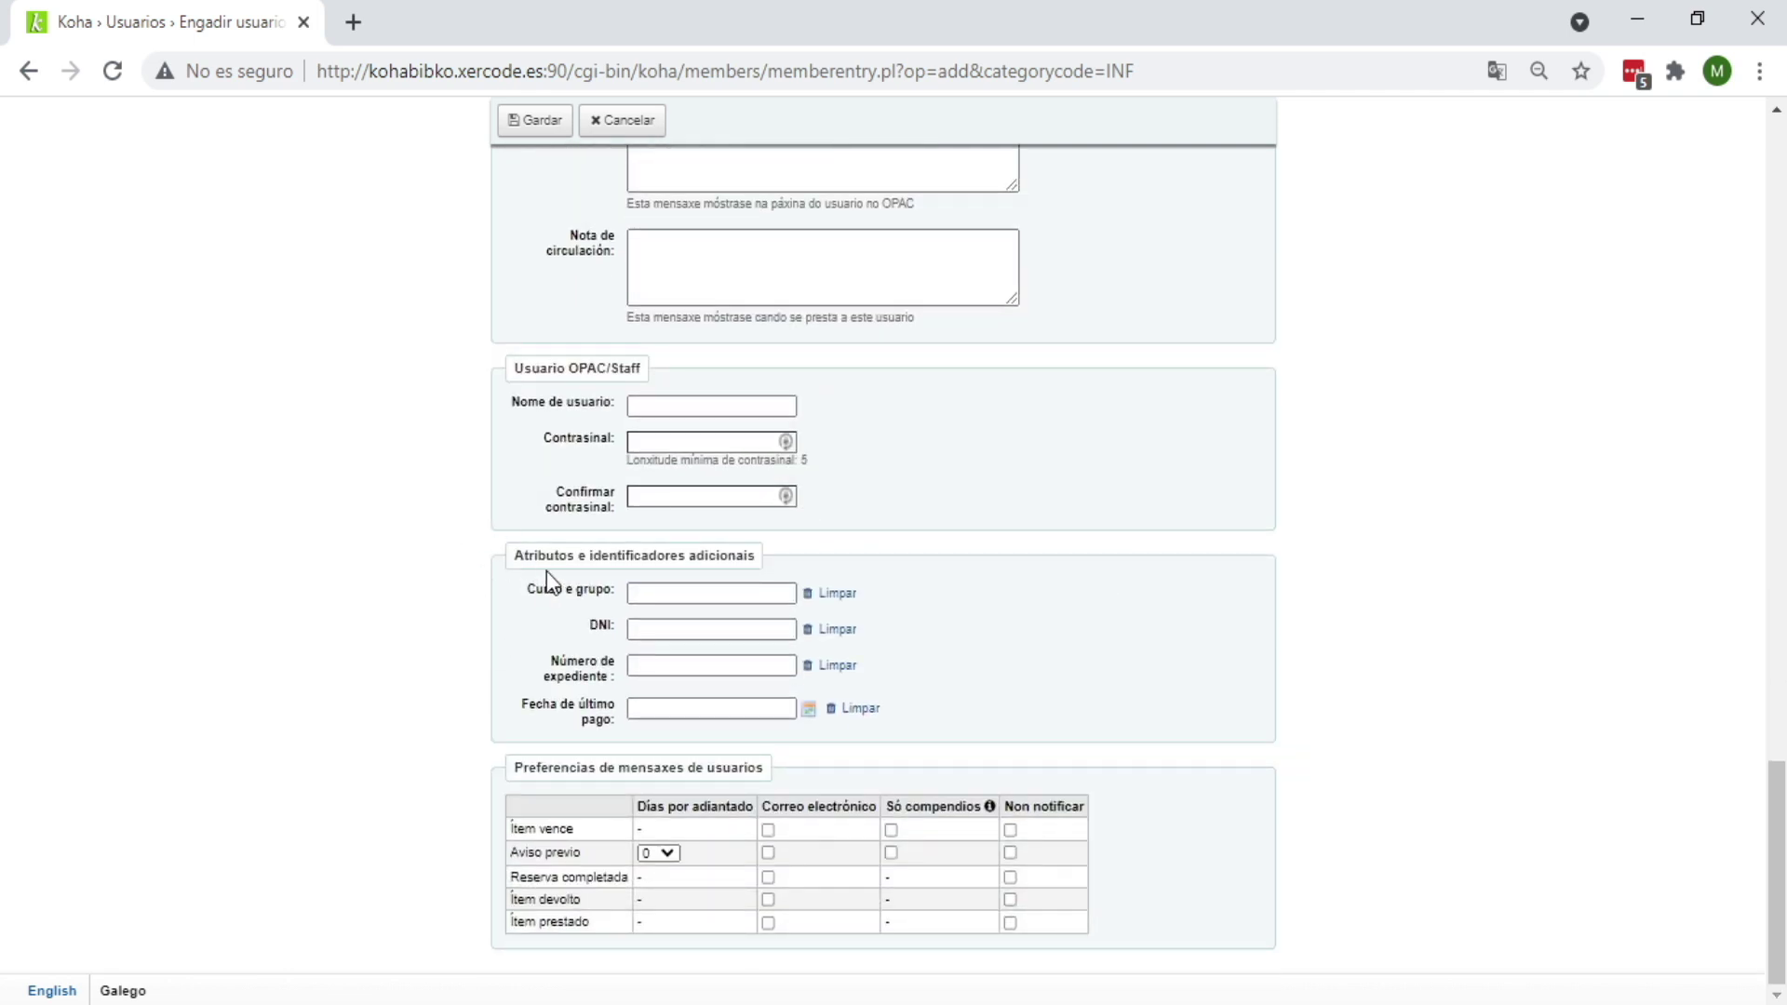
left_click(652, 592)
left_click(652, 592)
type("6° Educac. Infanc")
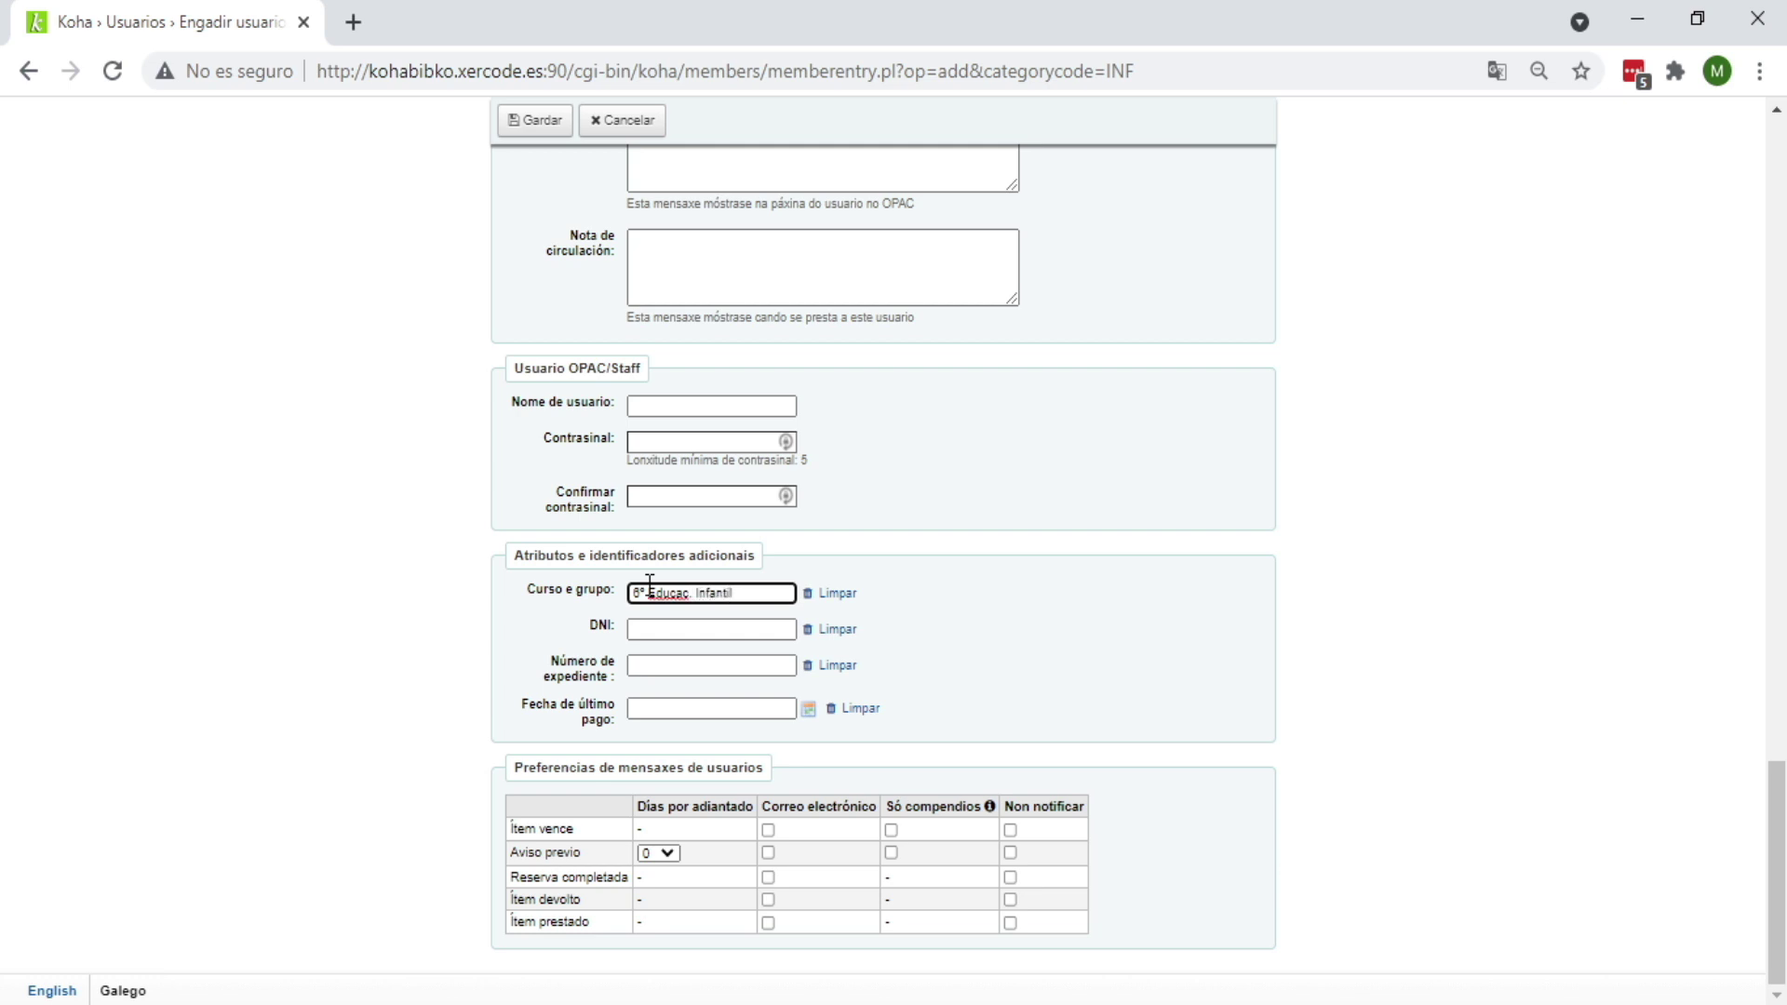
left_click(666, 629)
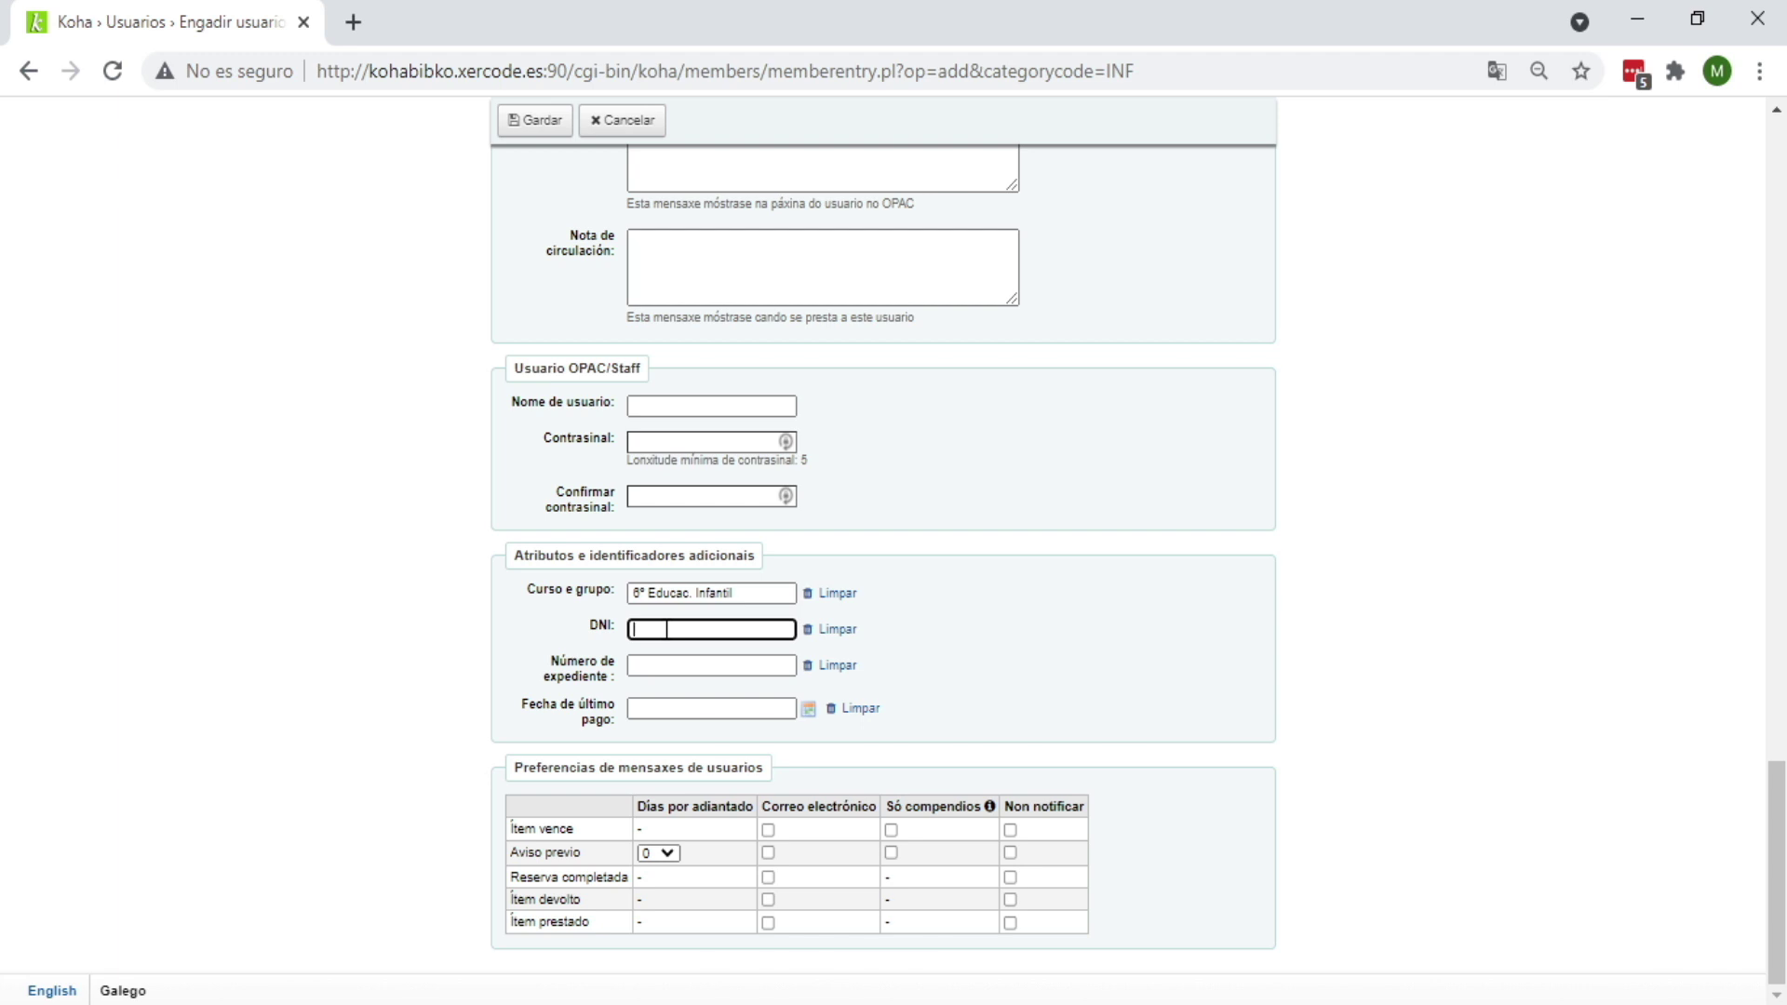
scroll(1024, 926, "up", 15)
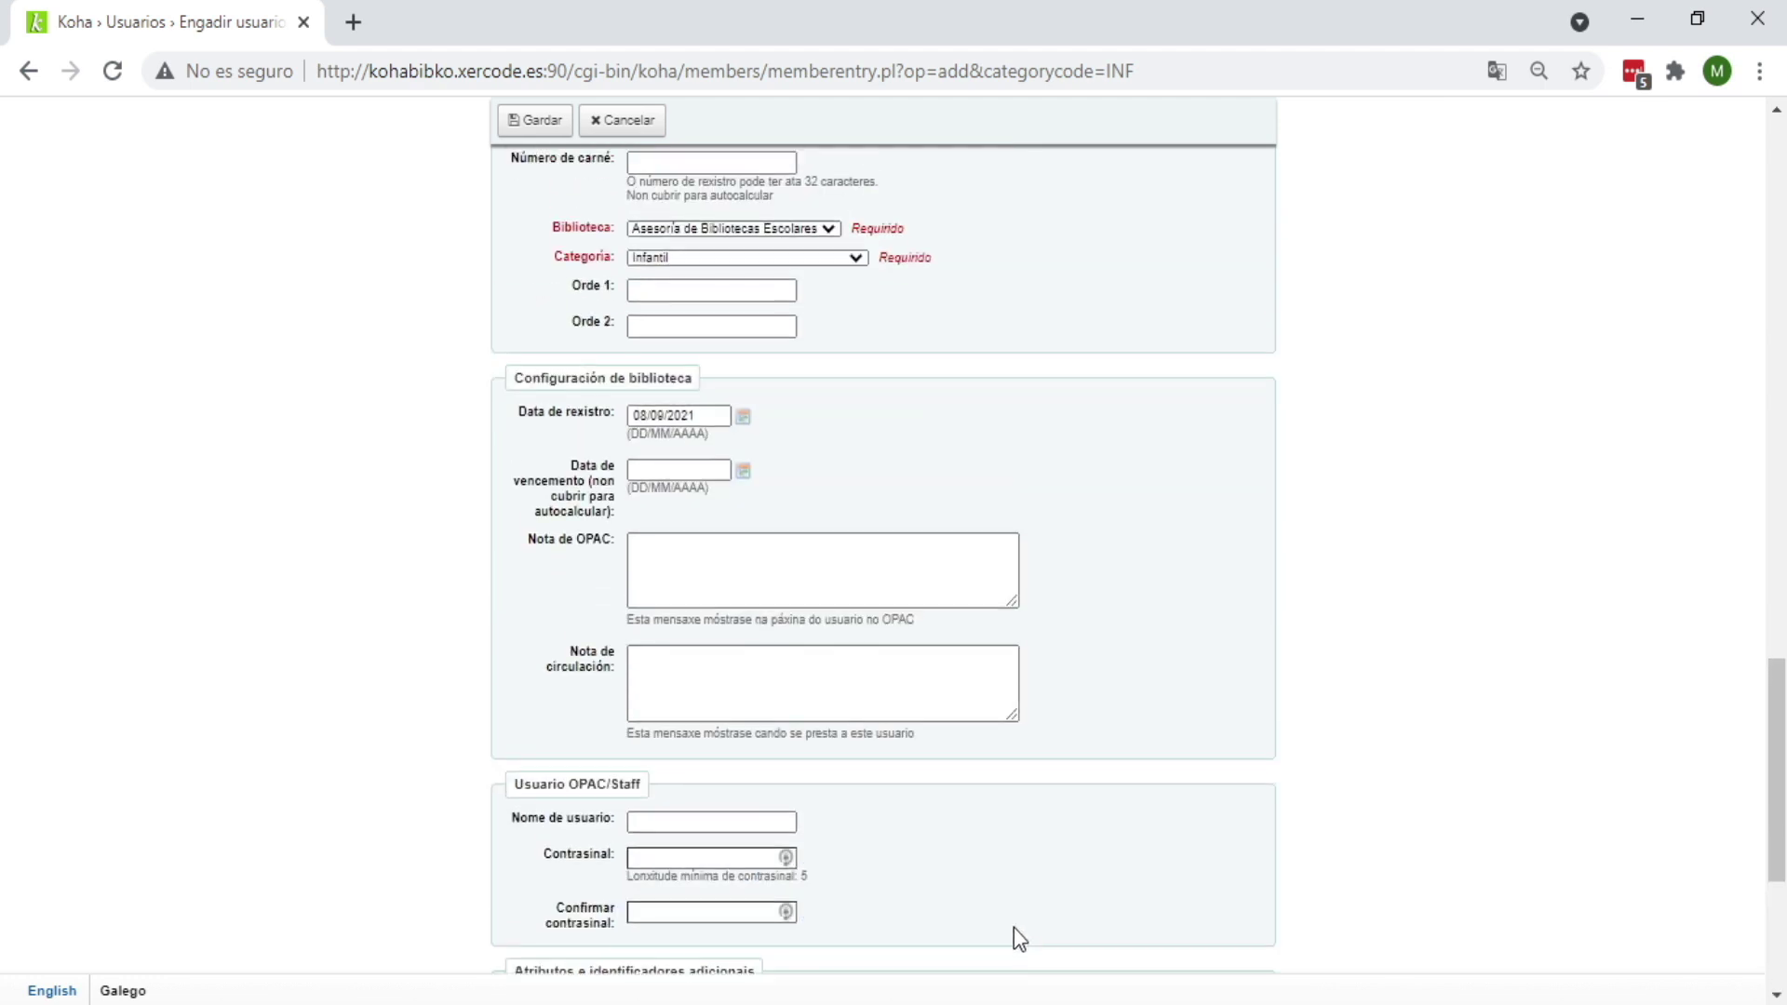
scroll(1024, 930, "up", 10)
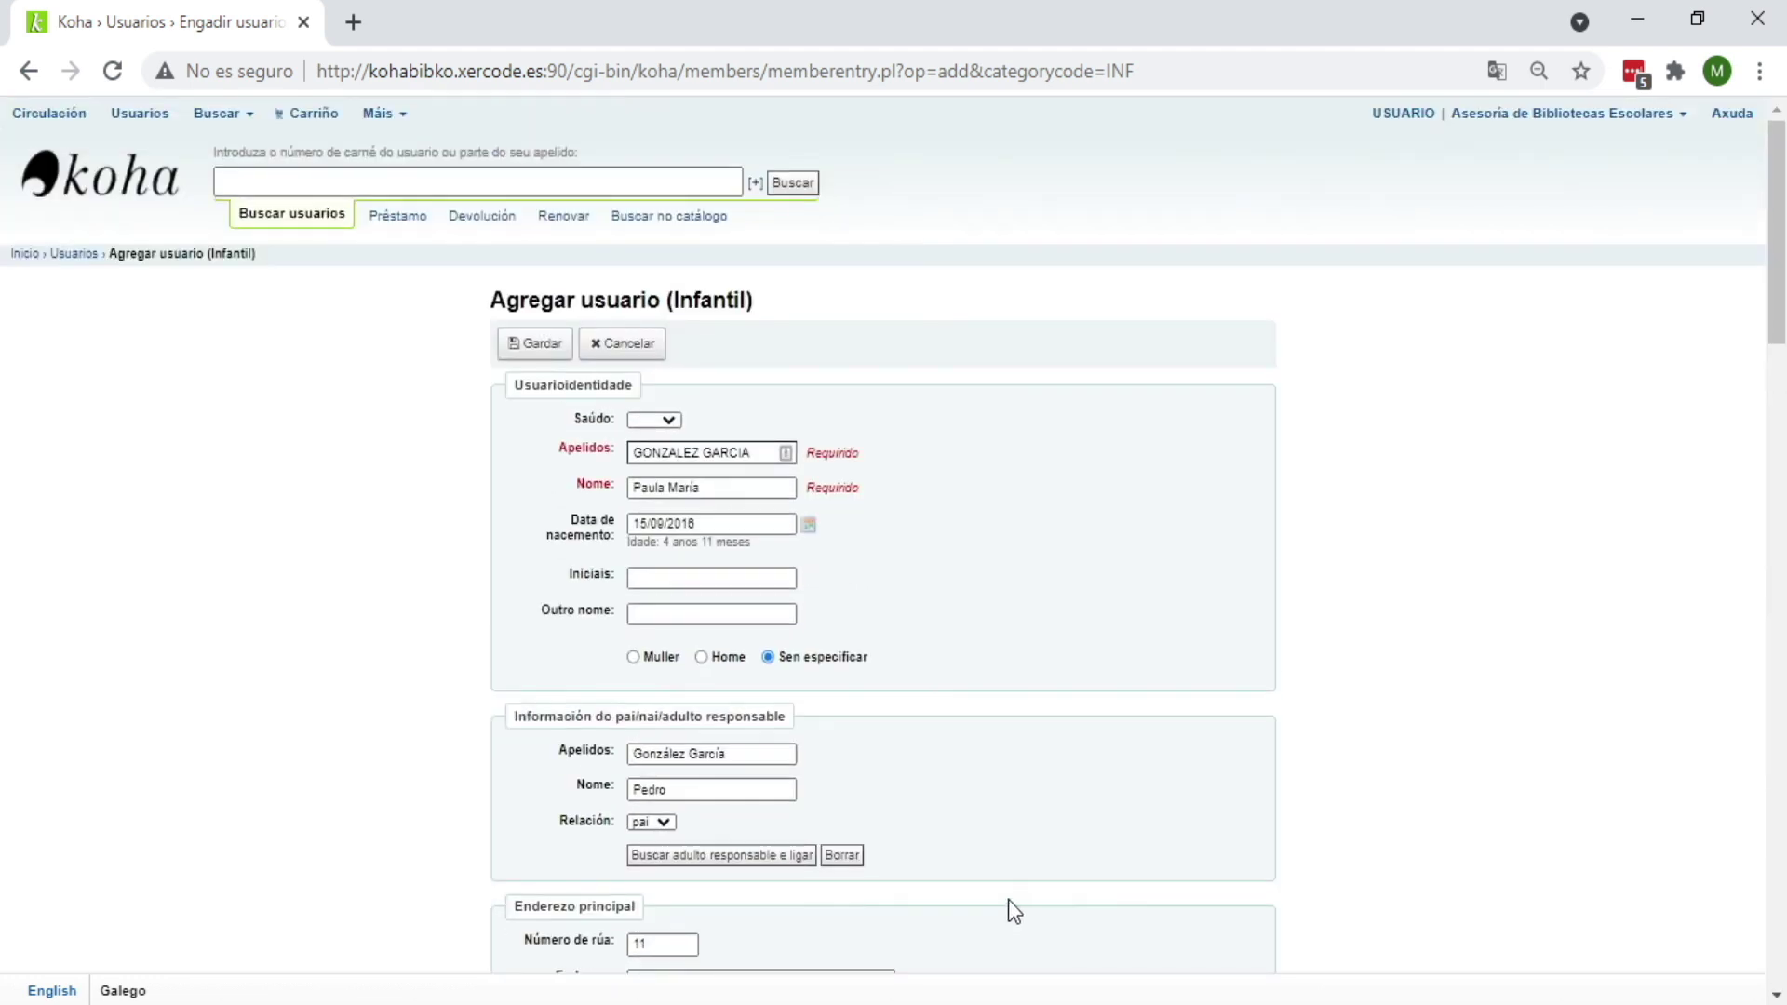
Step: Save the new Infantil patron record with Gardar
left_click(547, 349)
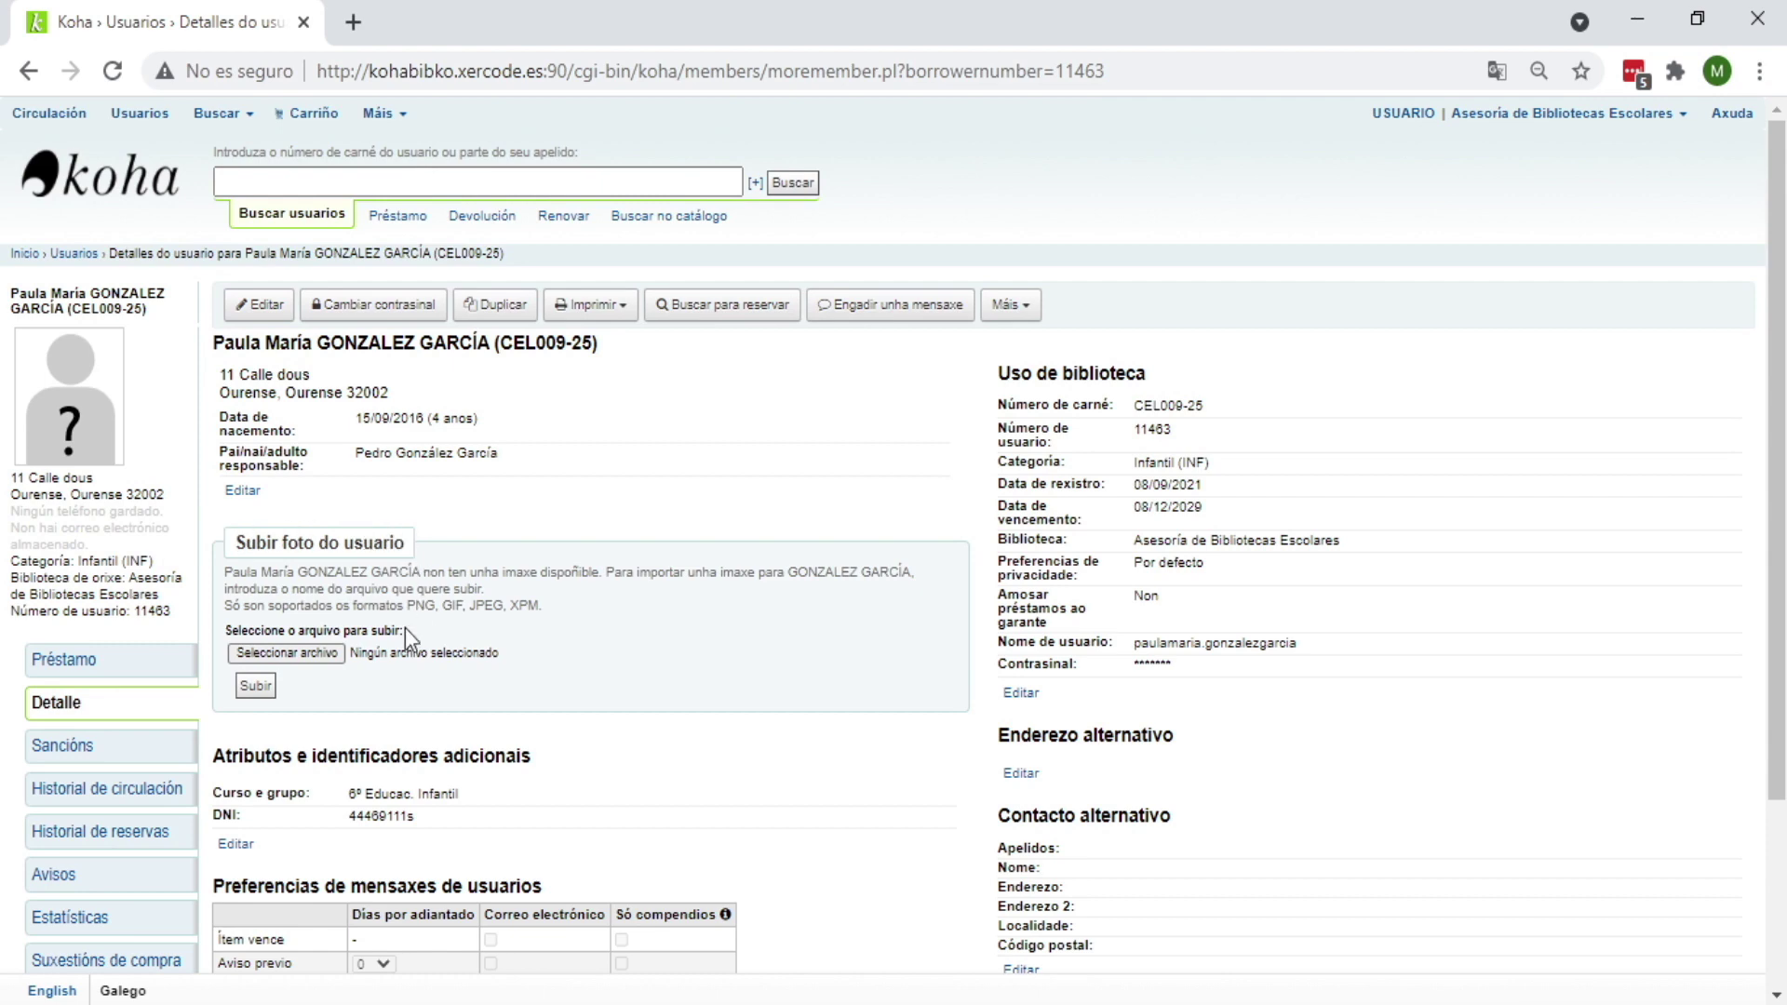
Step: Upload the child's photo file from the IMAXES USUARIOS folder to her patron record
left_click(307, 656)
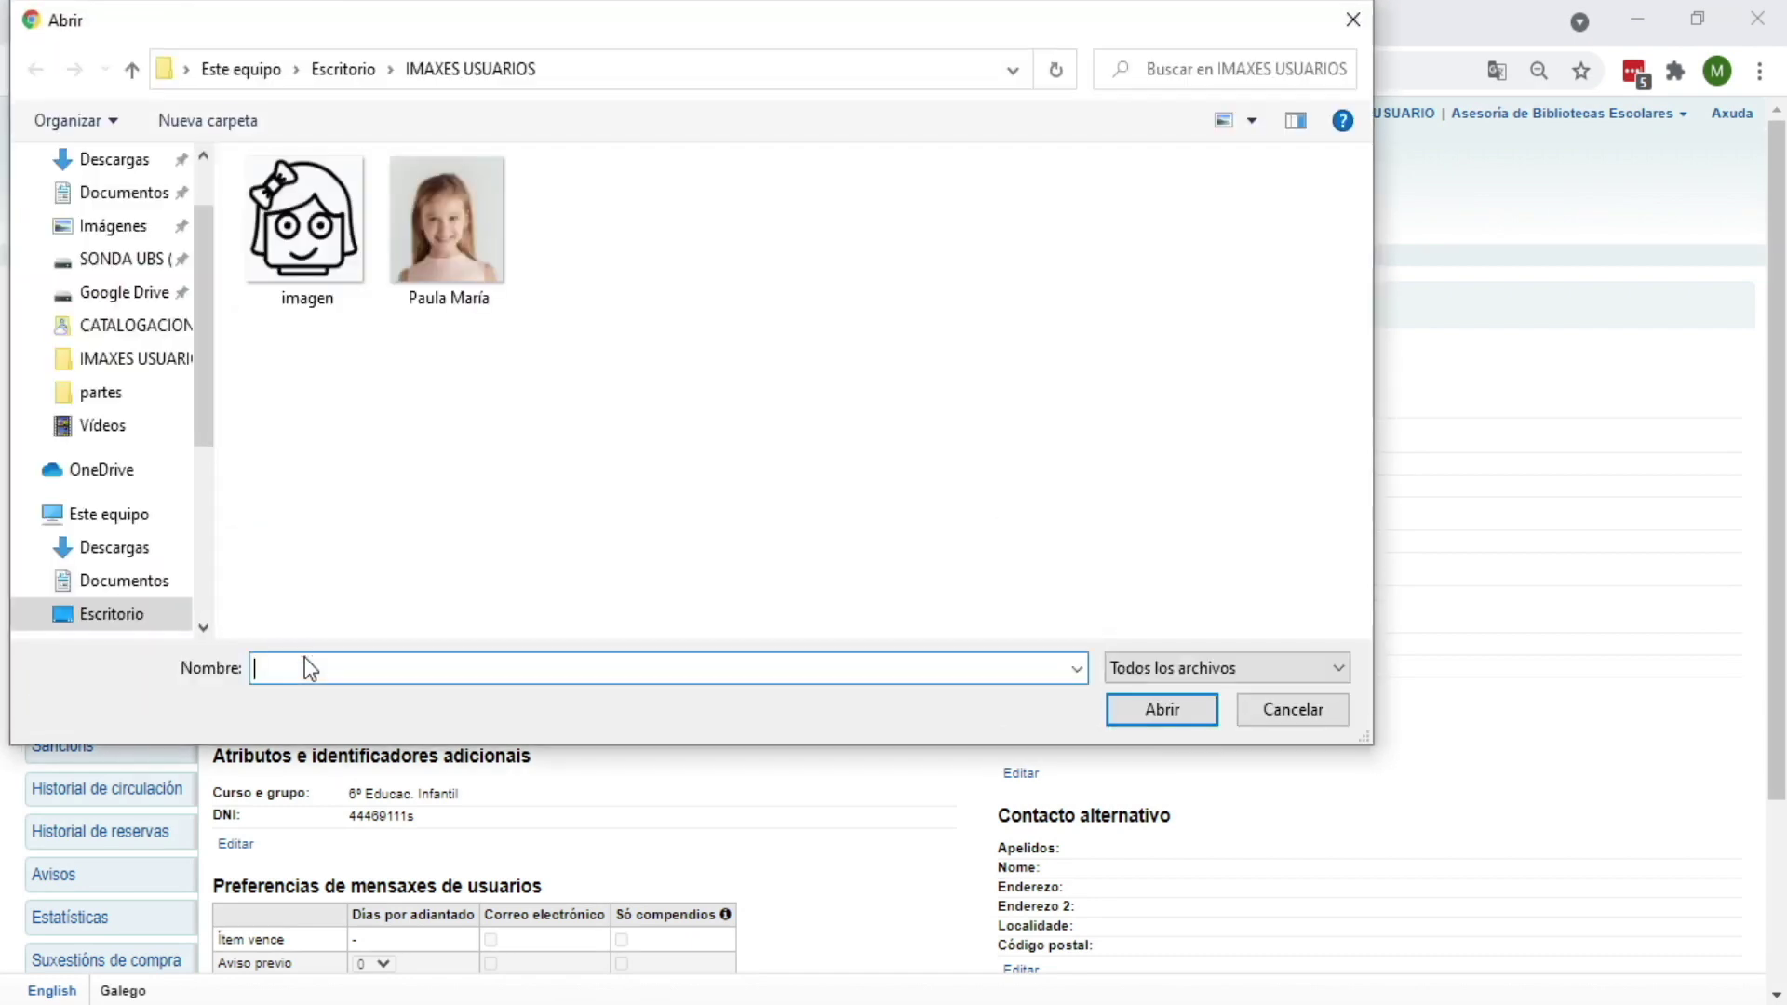
left_click(473, 225)
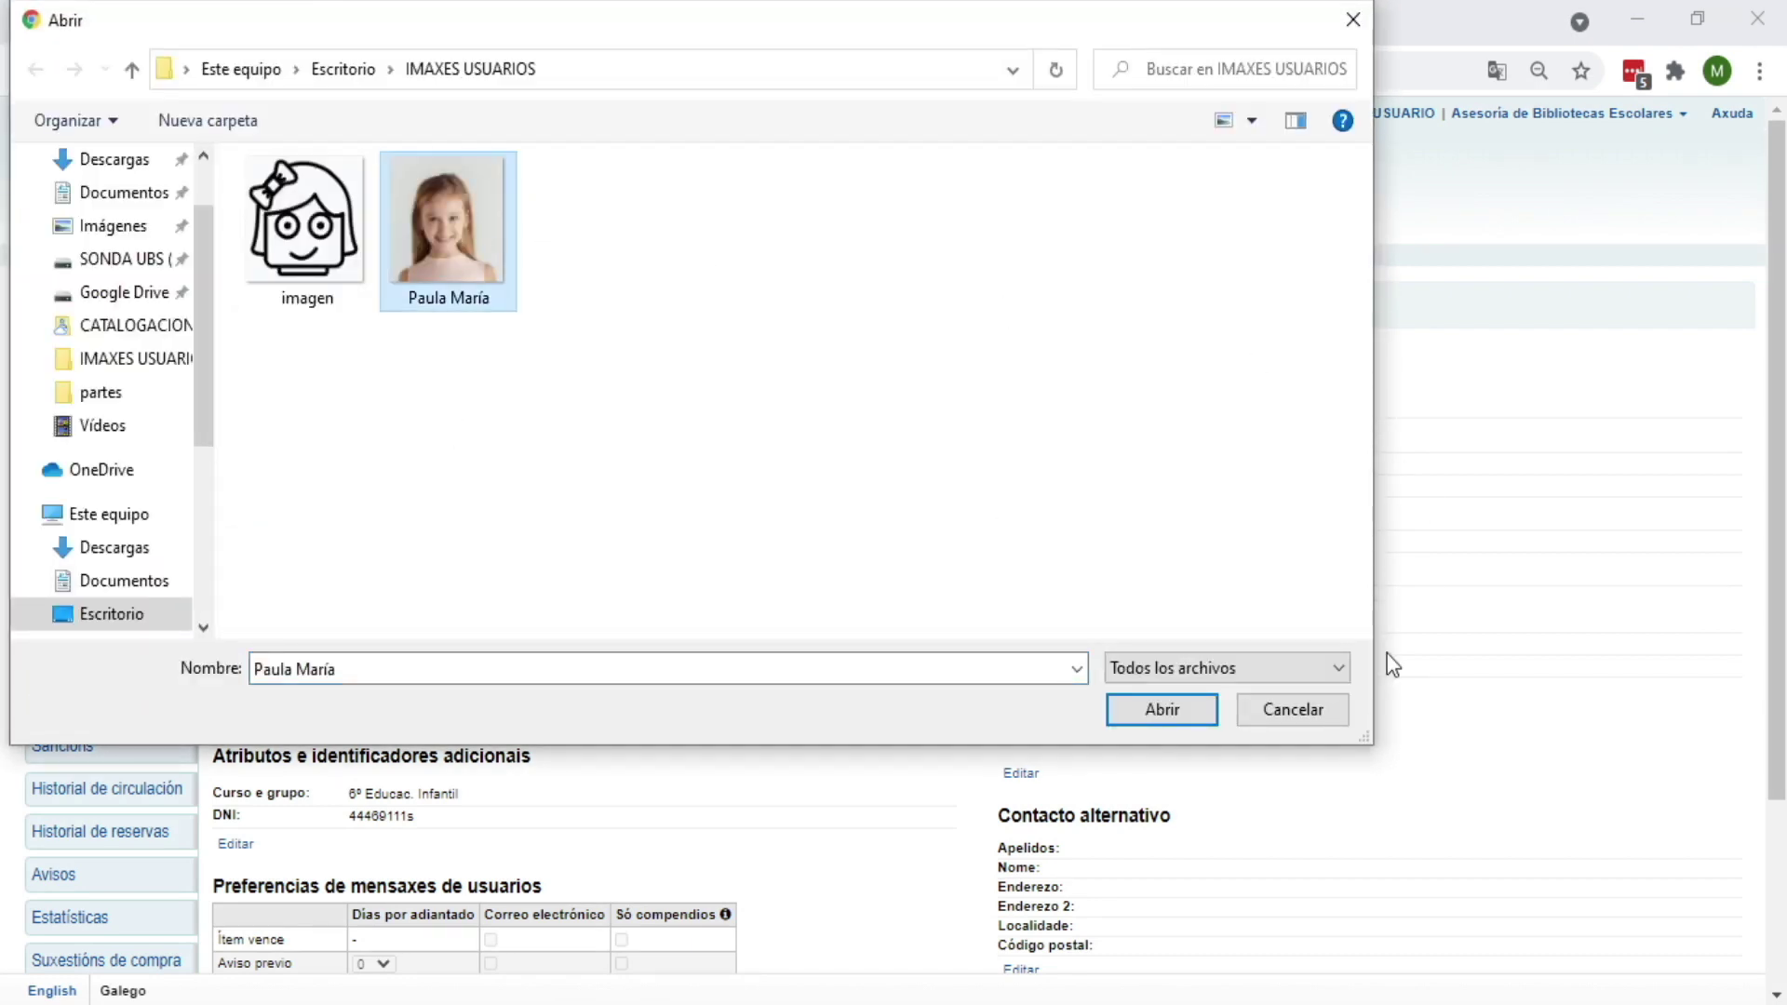
left_click(1162, 709)
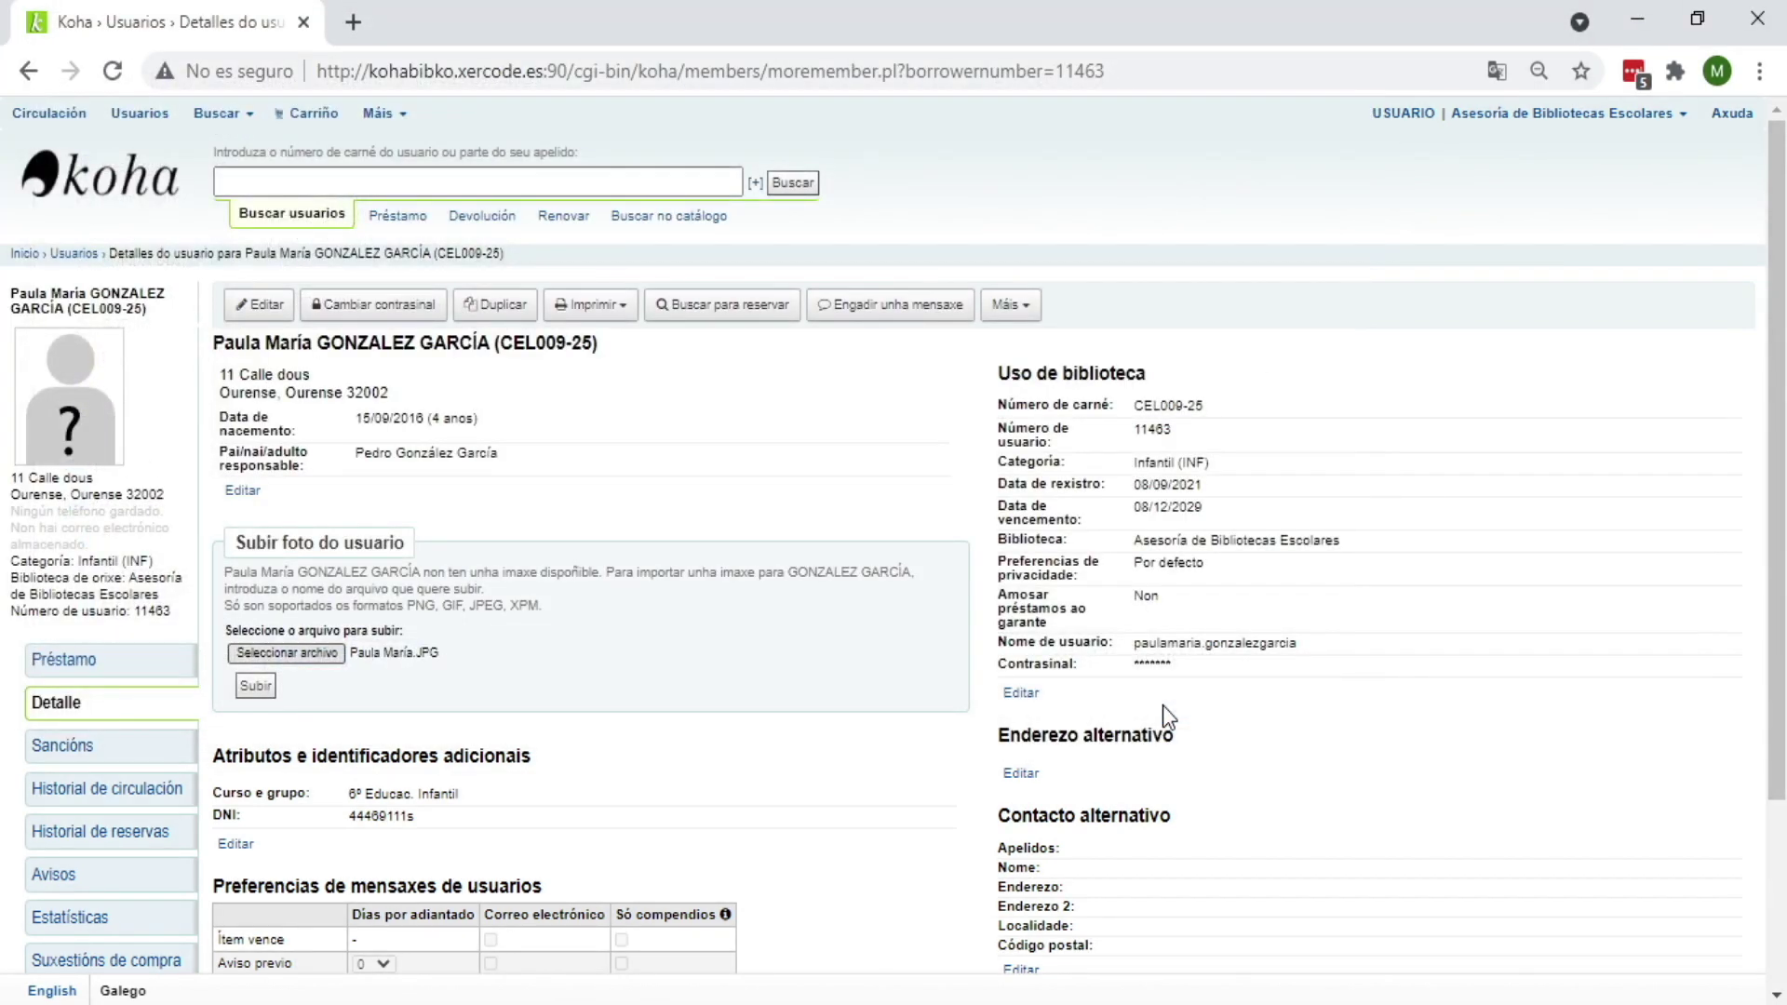
left_click(257, 688)
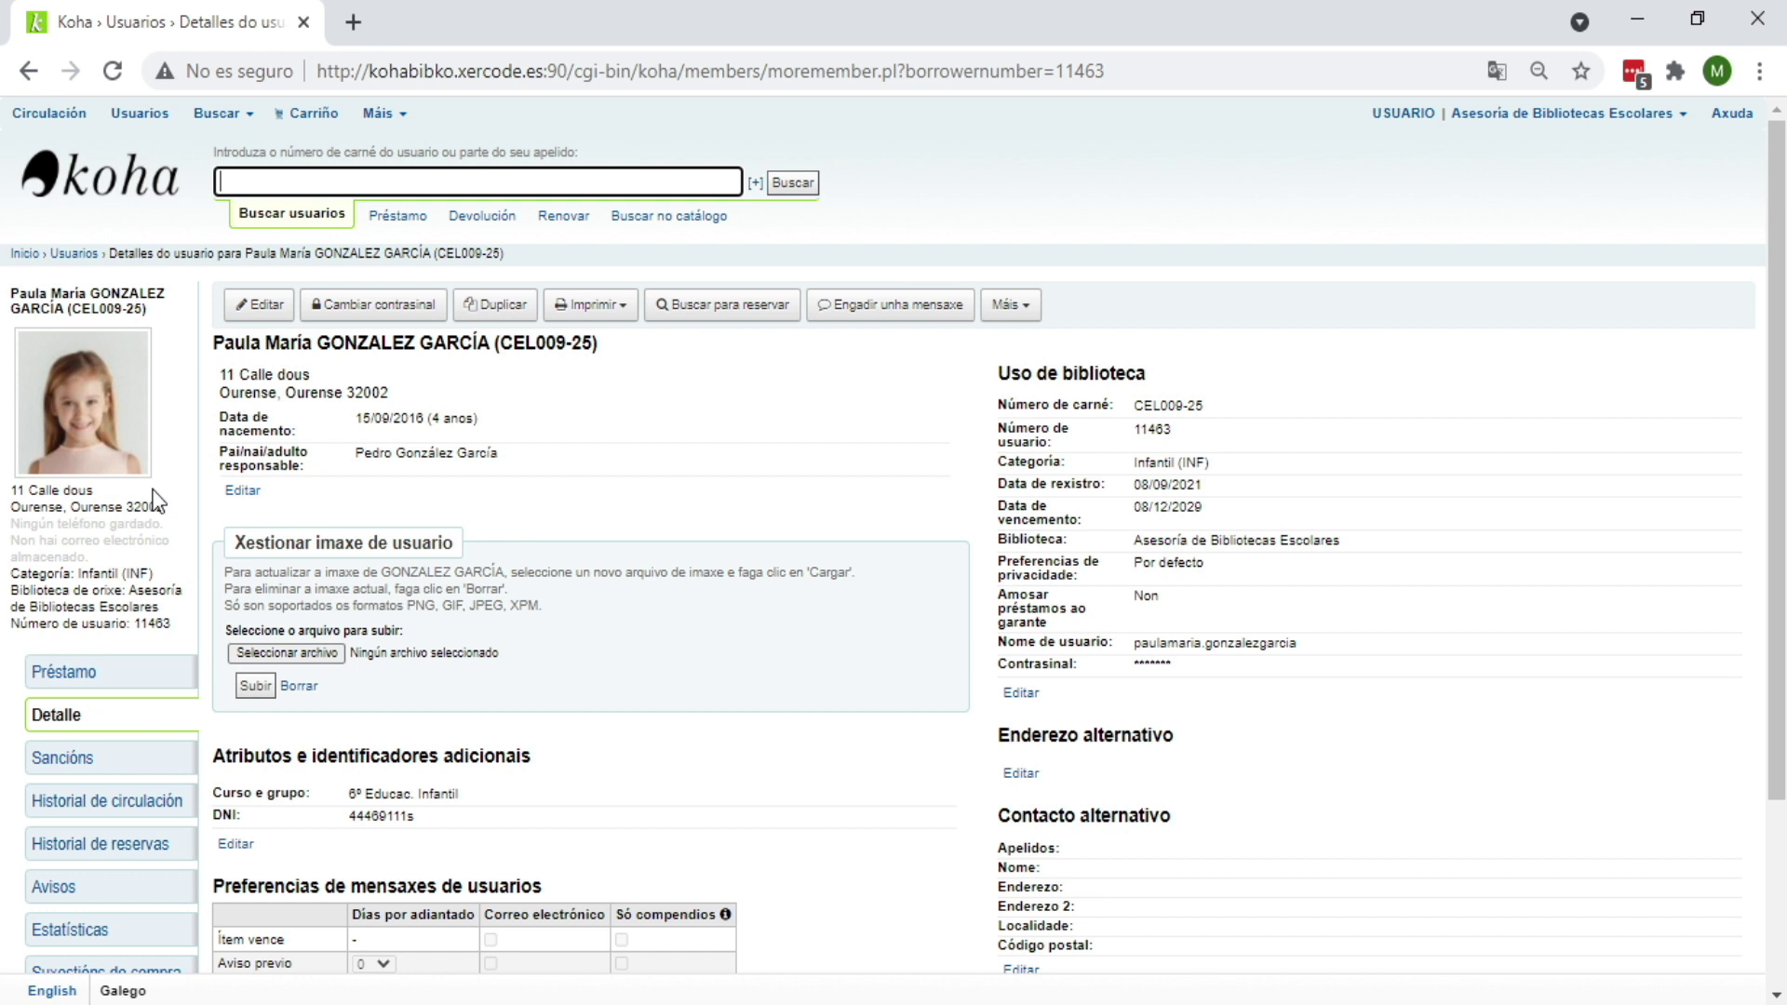
Step: Delete the patron's photo under Xestionar imaxe de usuario and confirm with Aceptar
left_click(295, 691)
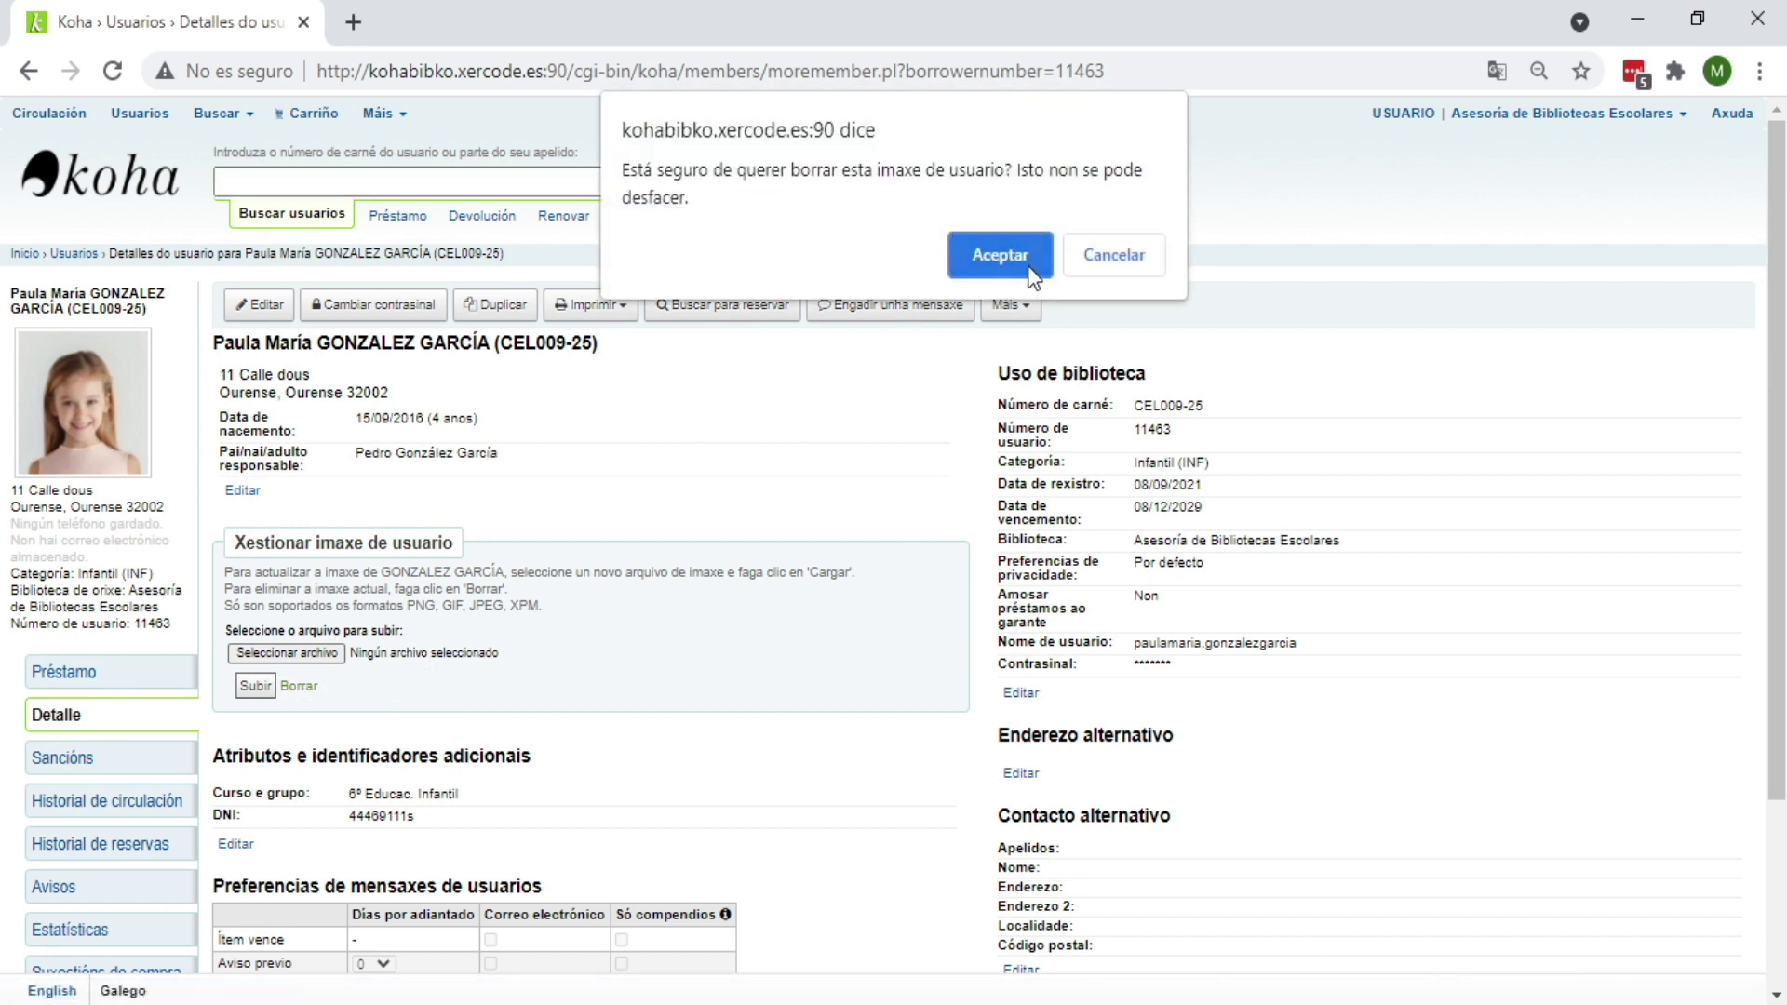
left_click(1001, 267)
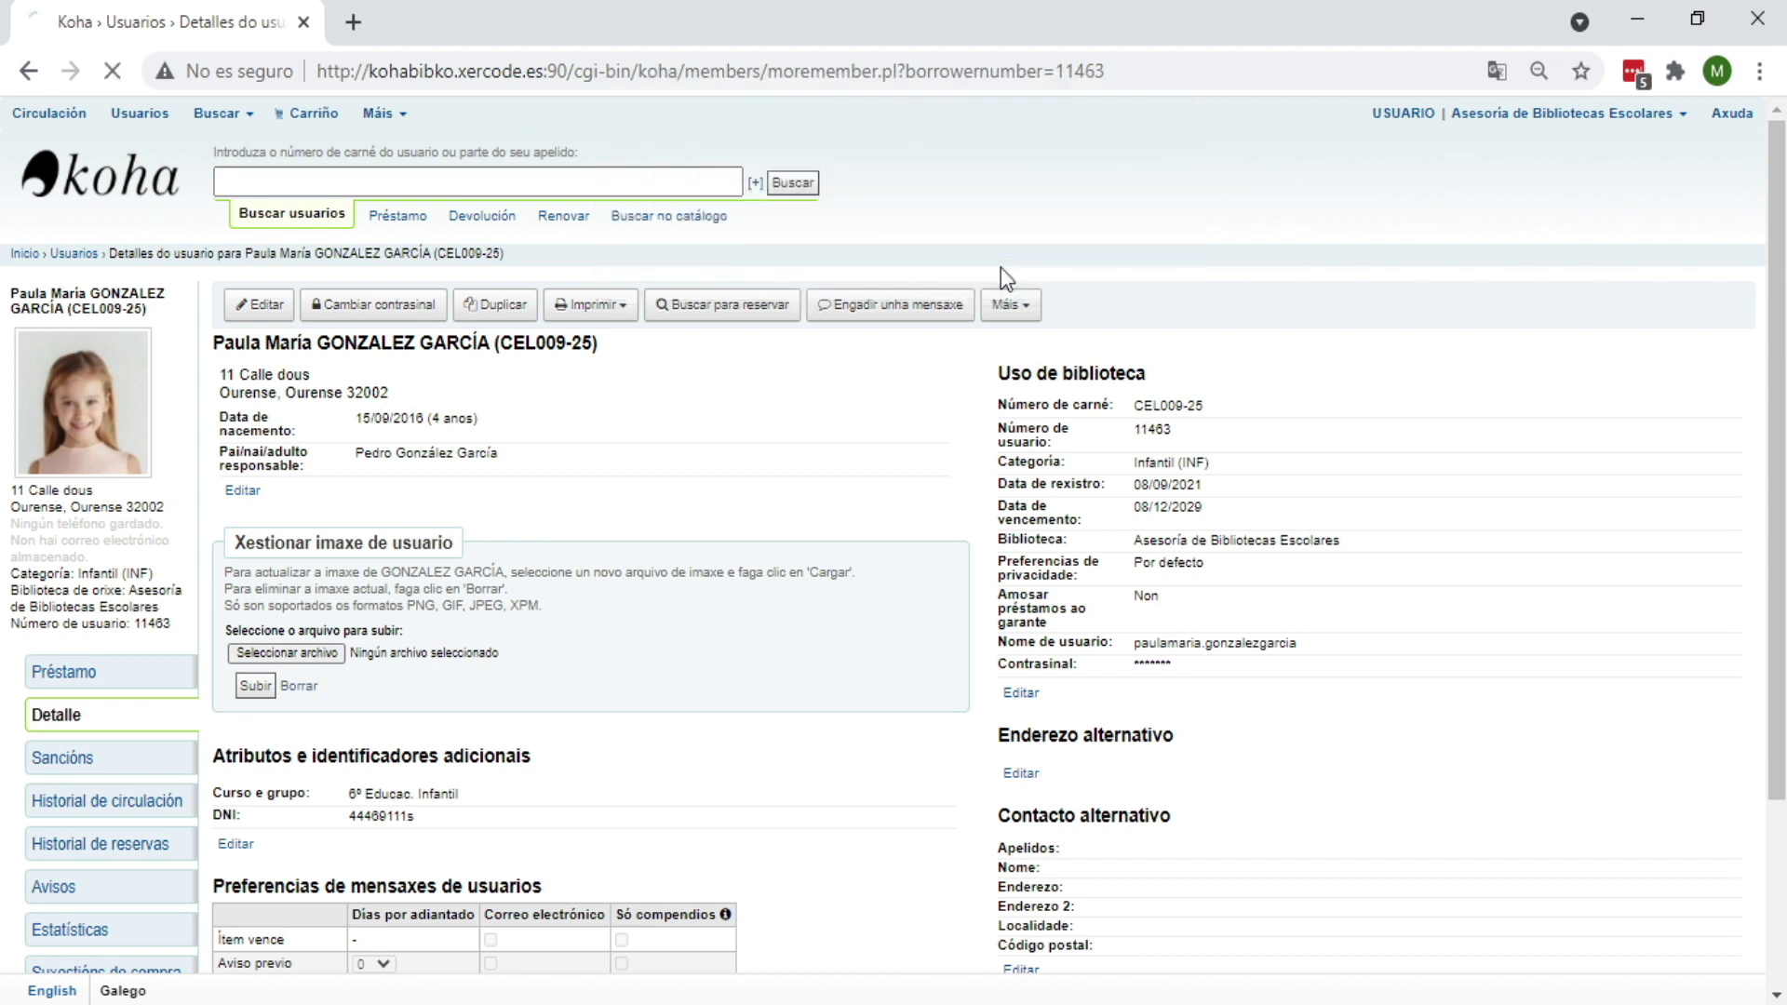